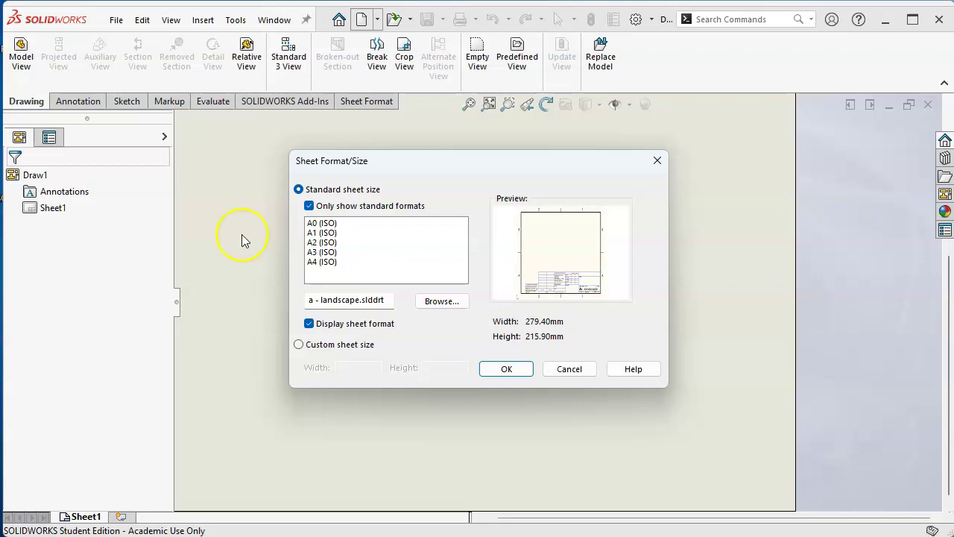
Include non-standard formats in the list of available sheet sizes and browse the full list.
left_click(309, 206)
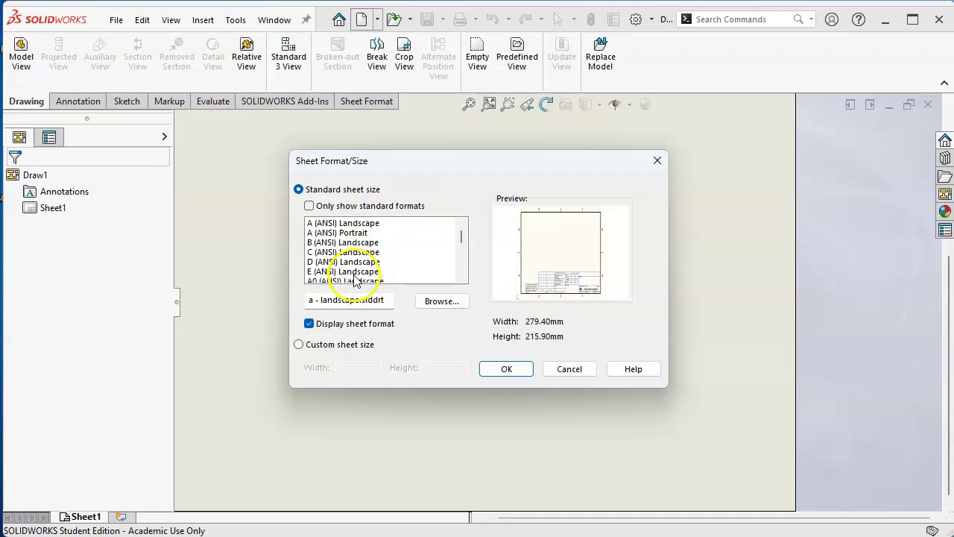
scroll(356, 248, "down", 3)
scroll(351, 248, "down", 1)
scroll(351, 249, "up", 2)
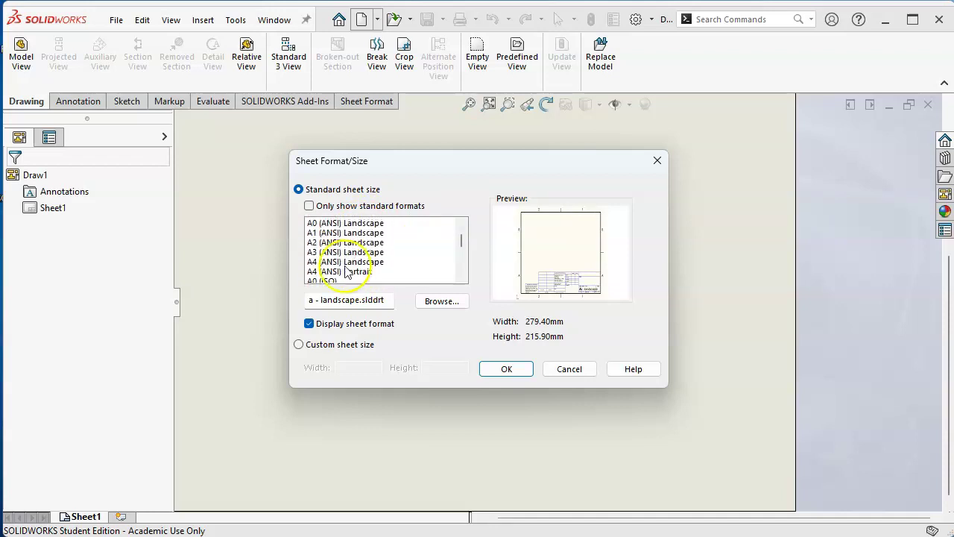
Preview the A0 (ANSI) Landscape, A4 (ANSI) Portrait and A4 (ANSI) Landscape sheet sizes and check their dimensions.
left_click(364, 225)
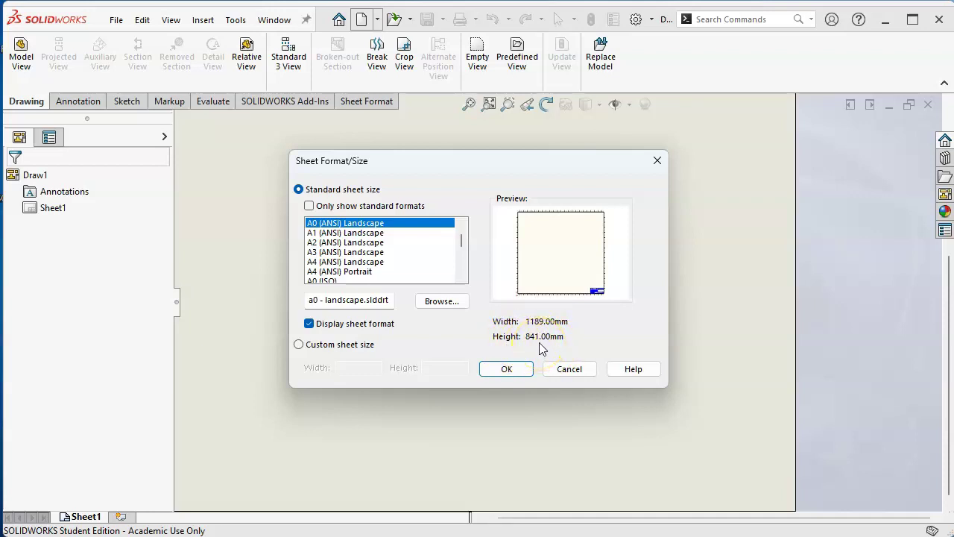
left_click(371, 271)
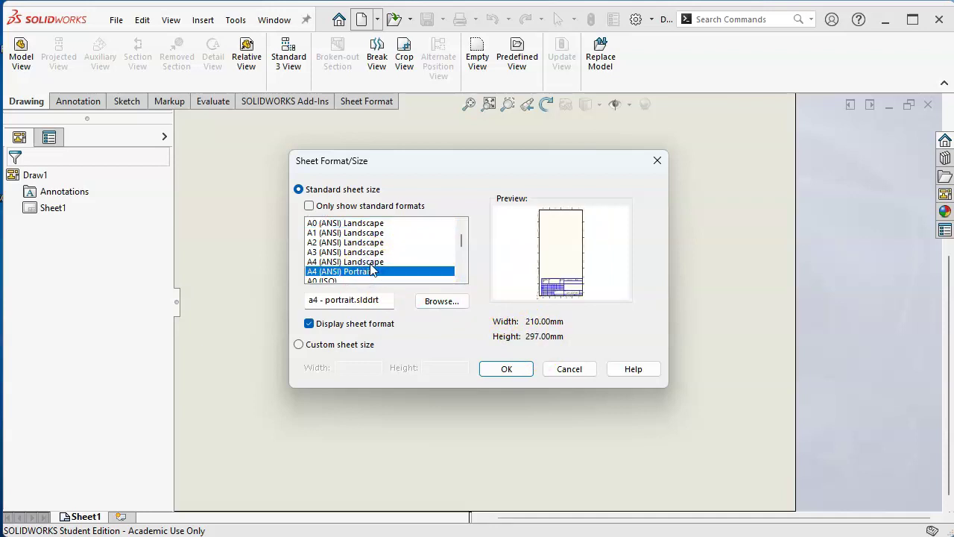
left_click(370, 263)
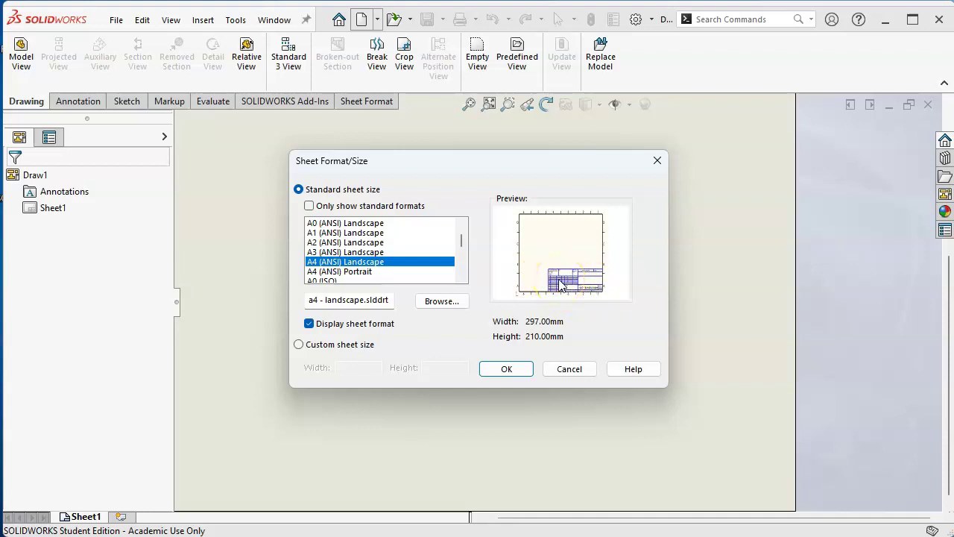
scroll(384, 254, "up", 2)
scroll(384, 254, "up", 2)
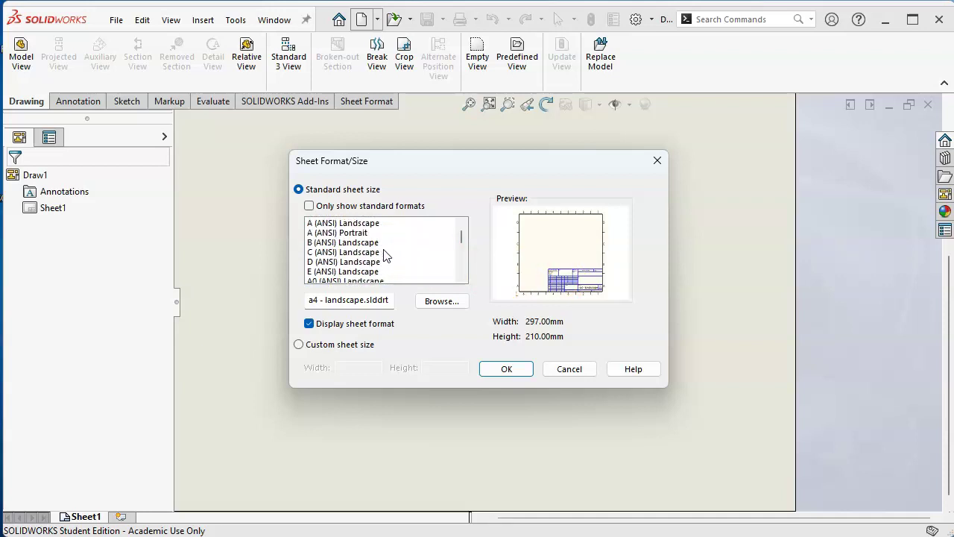
Create the drawing sheet with the A (ANSI) Landscape format and dismiss the Model View command without inserting a model.
left_click(345, 222)
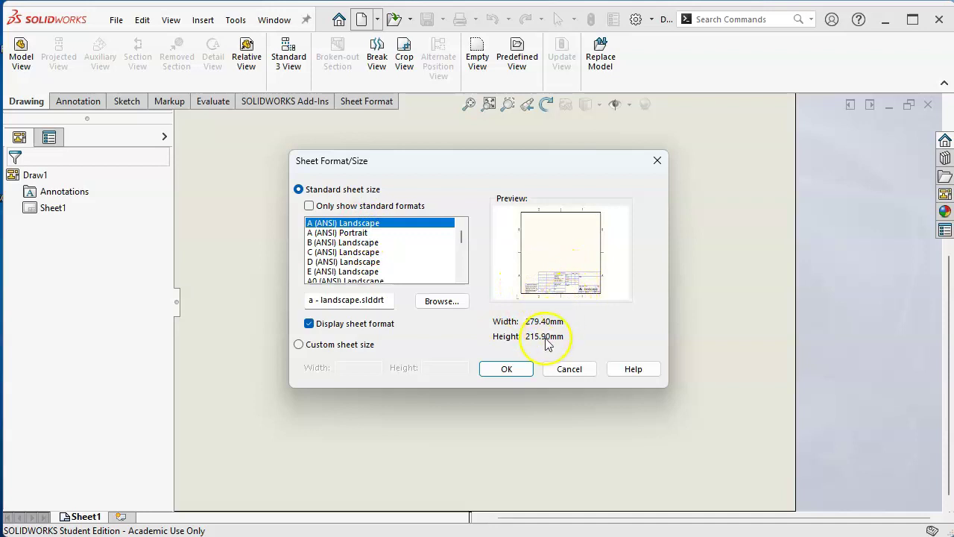
left_click(507, 369)
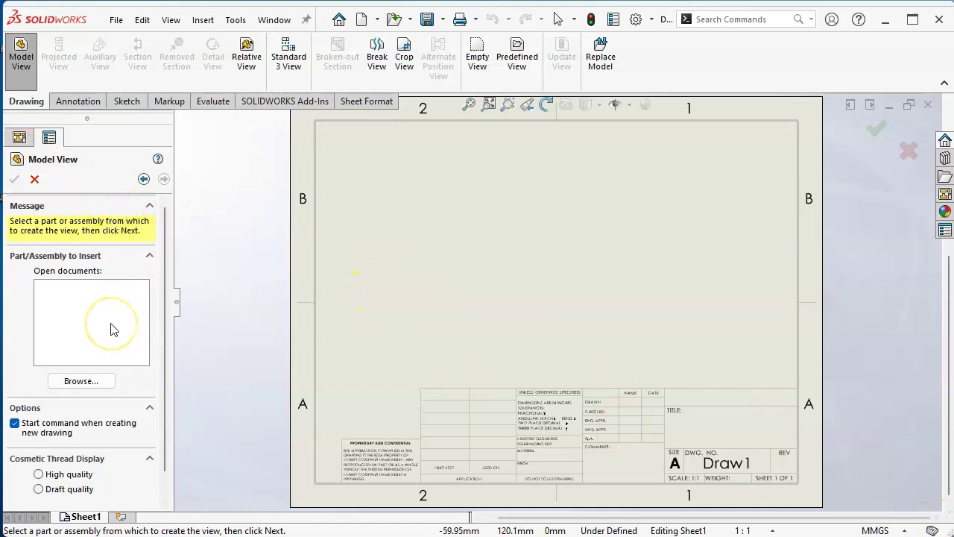
left_click(102, 224)
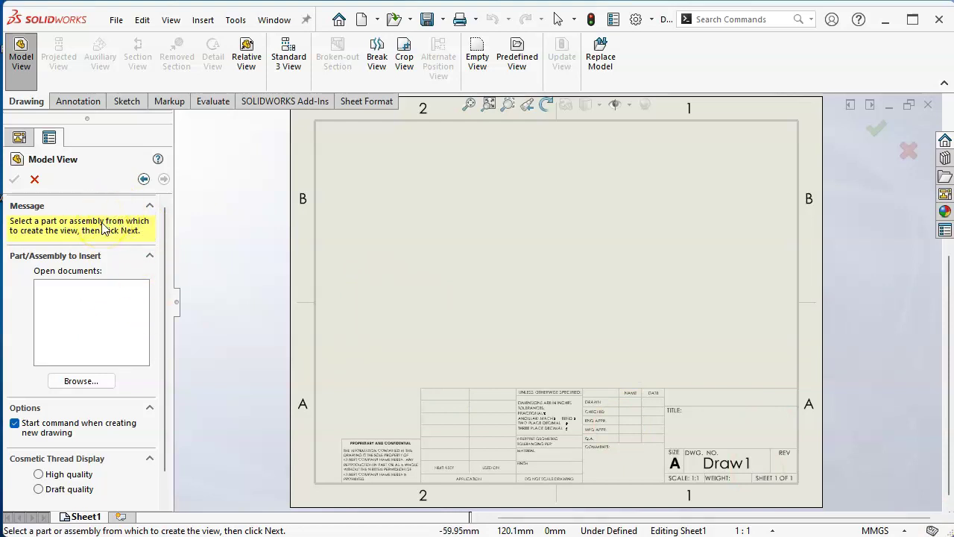
left_click(34, 179)
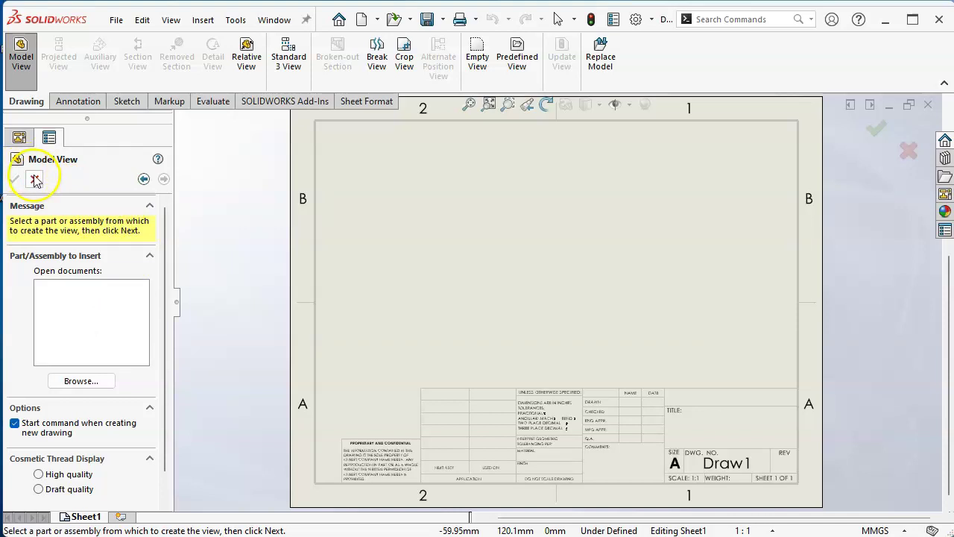
Set the drawing's document units to IPS (inch, pound, second).
left_click(538, 328)
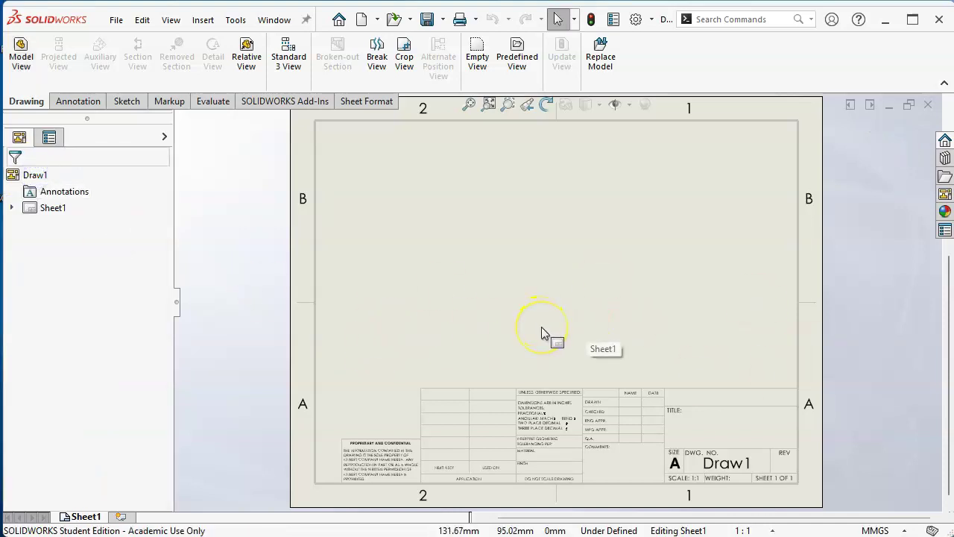
left_click(659, 369)
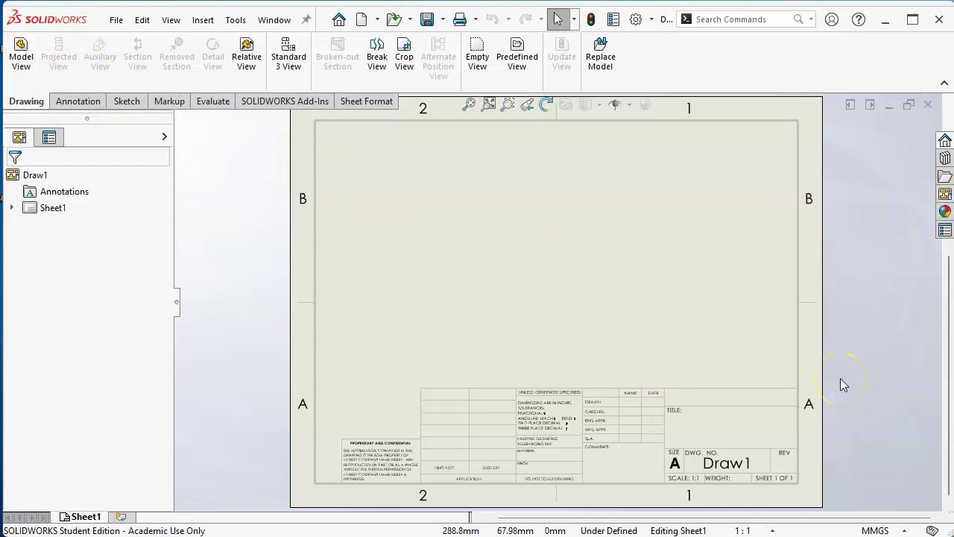
left_click(904, 531)
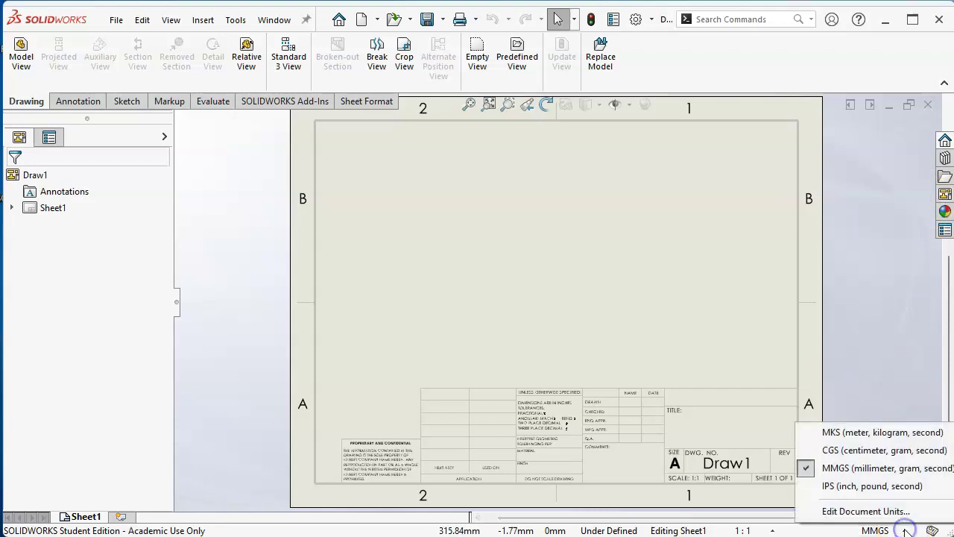
left_click(867, 488)
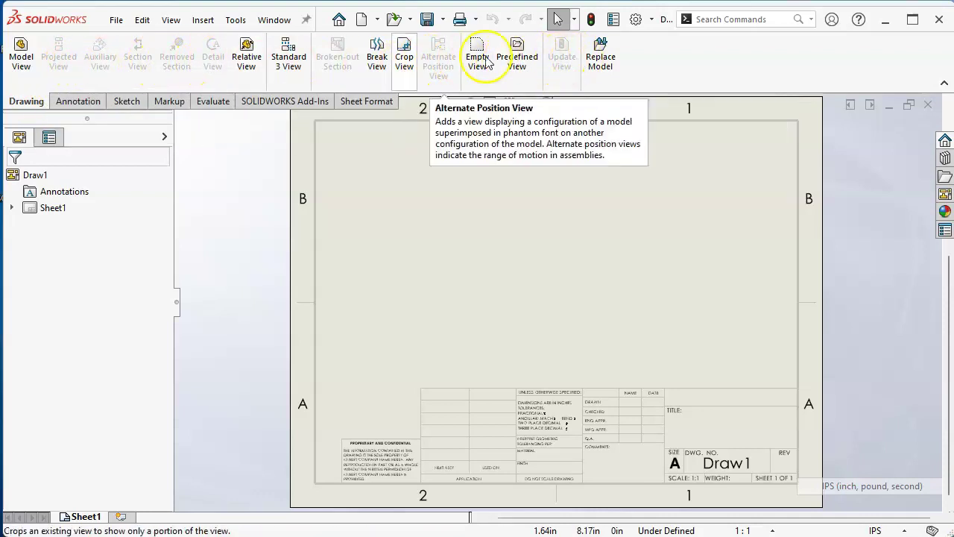
Examine the available Annotation, Sketch, Markup, Evaluate and Sheet Format commands for drawings.
left_click(77, 101)
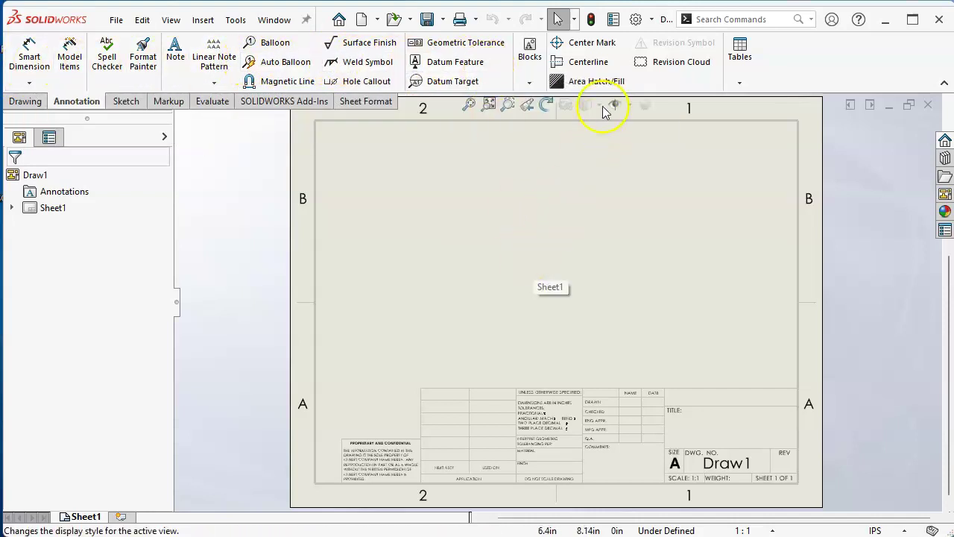
left_click(134, 105)
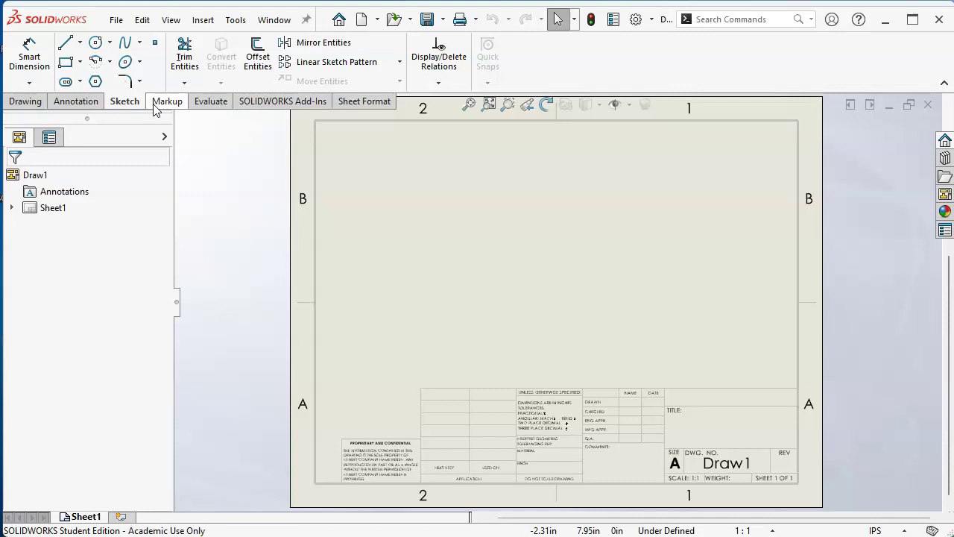
left_click(158, 104)
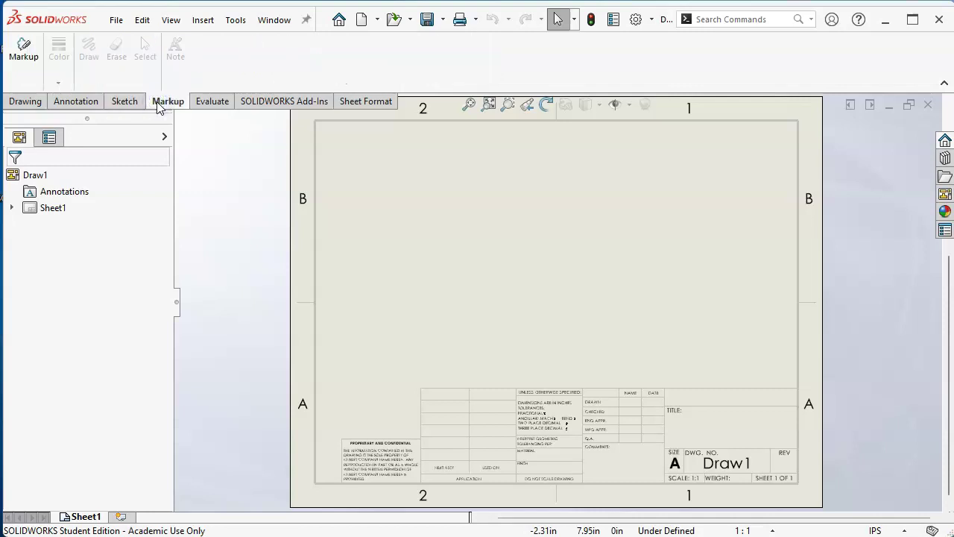
left_click(160, 106)
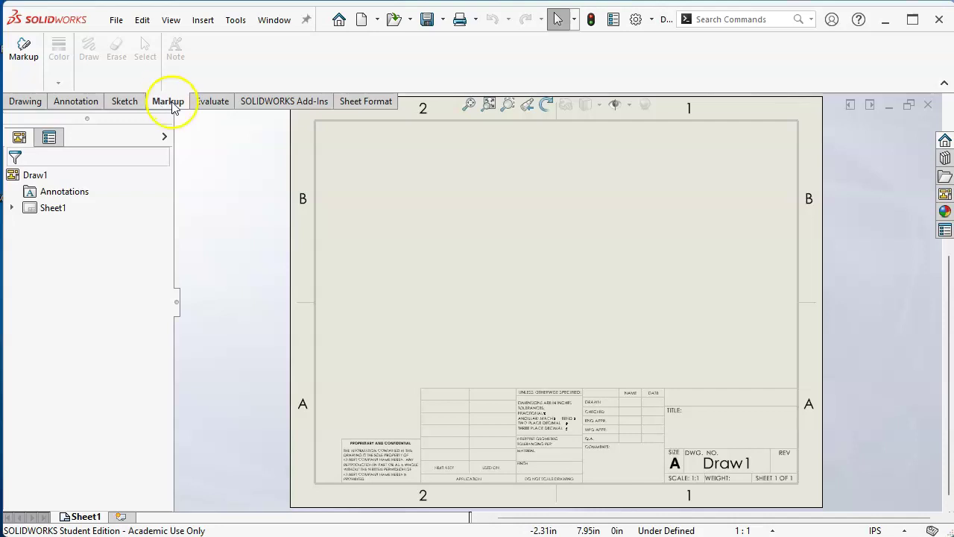
left_click(169, 102)
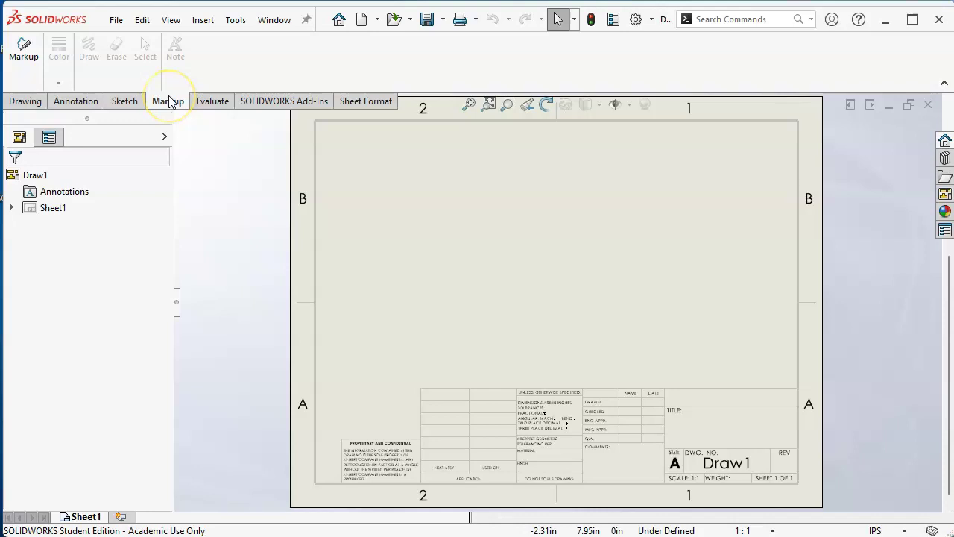
left_click(174, 106)
left_click(210, 101)
left_click(255, 106)
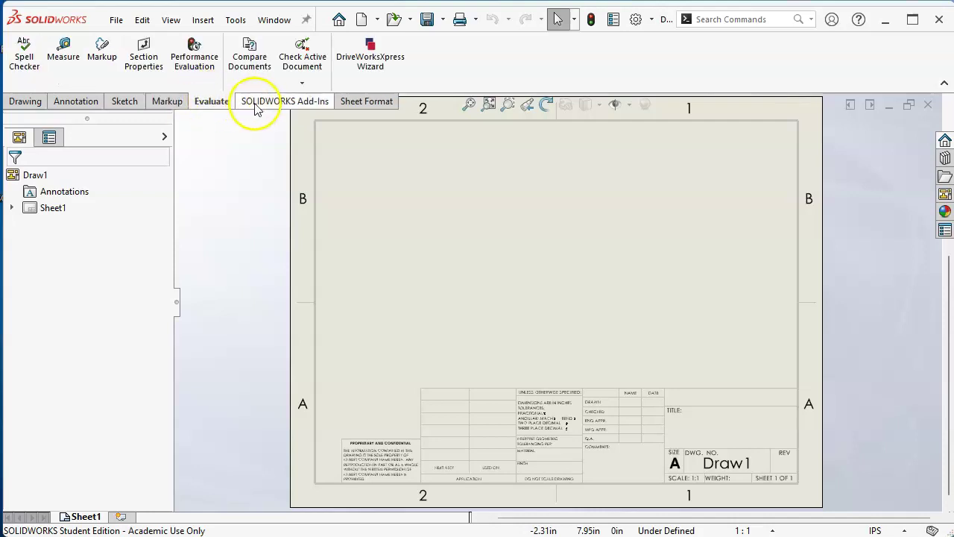
left_click(356, 105)
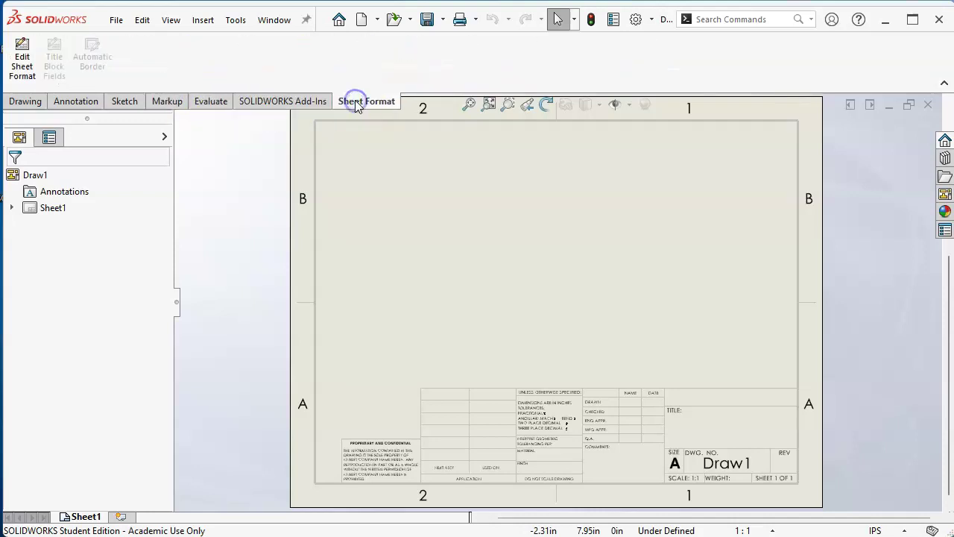
left_click(365, 167)
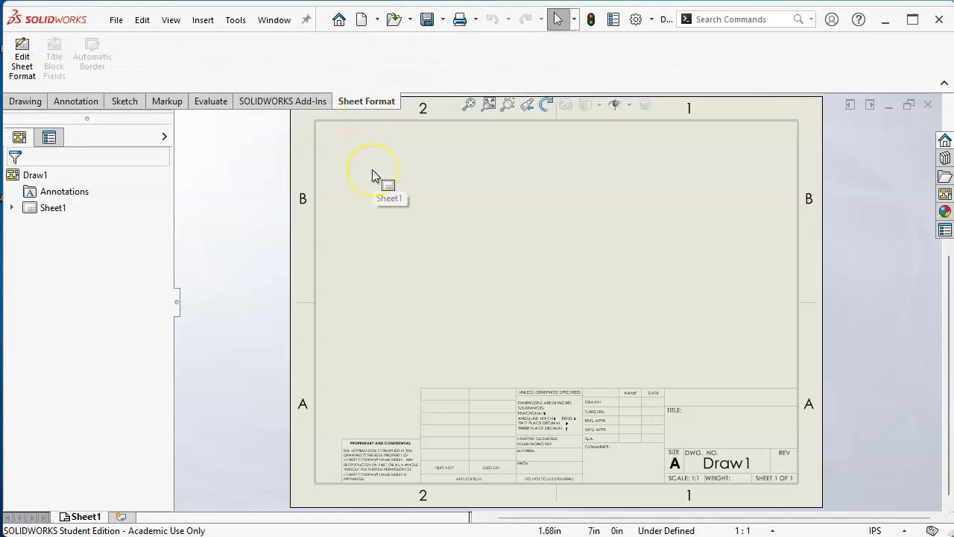
left_click(324, 158)
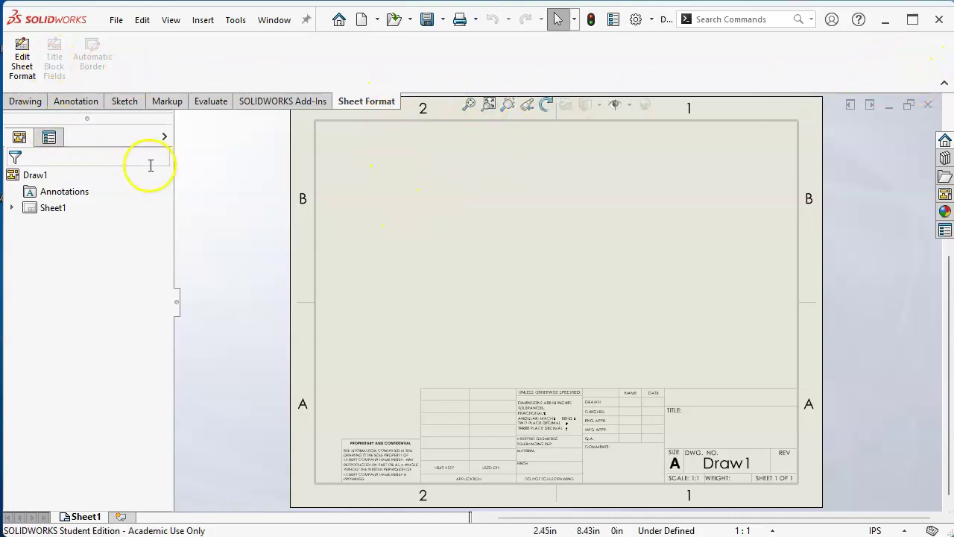
Customize the sheet's context menu so that it includes the Properties command.
right_click(440, 193)
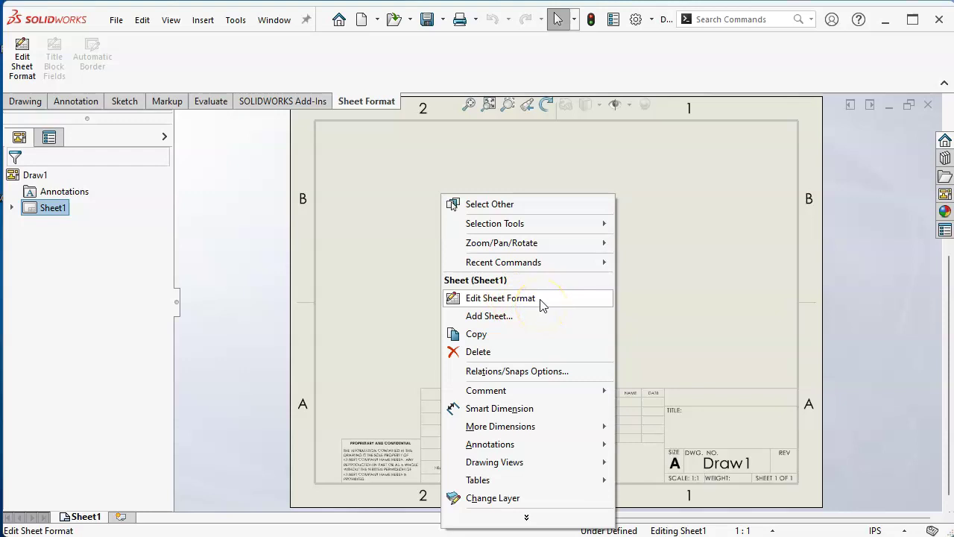
right_click(360, 132)
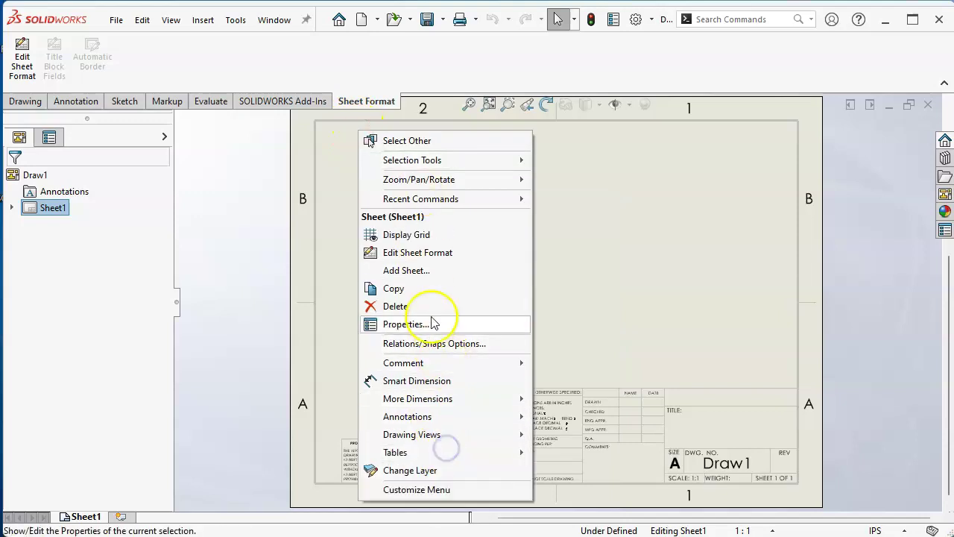
left_click(432, 489)
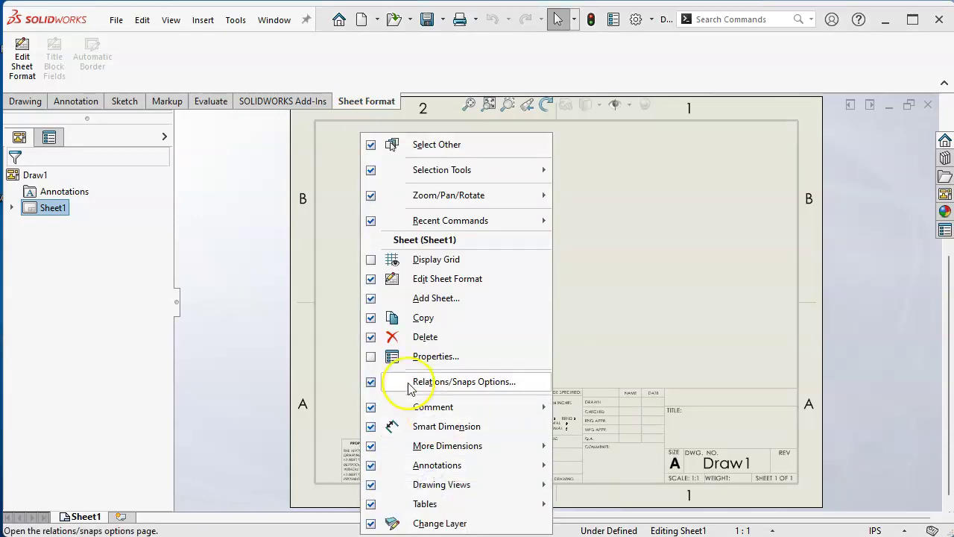
left_click(372, 356)
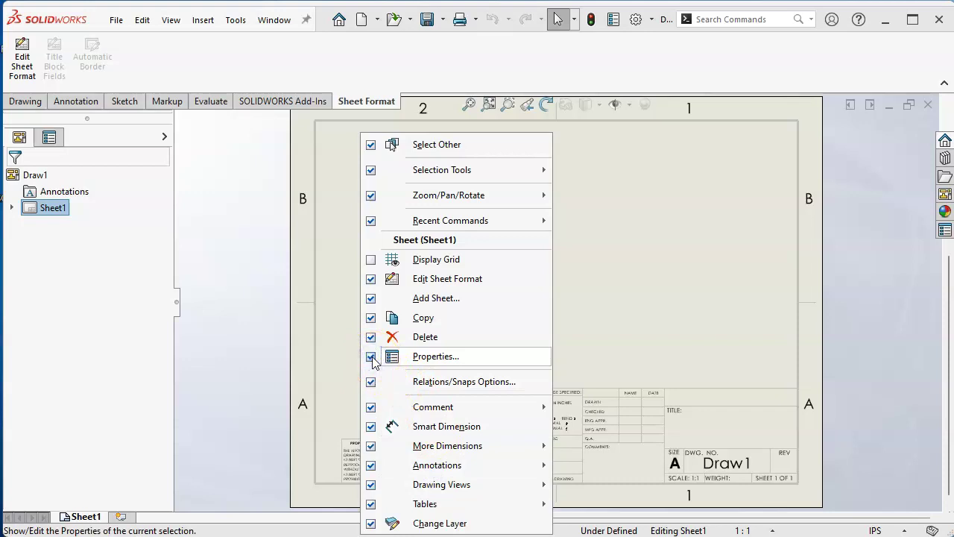
left_click(628, 293)
scroll(627, 290, "down", 2)
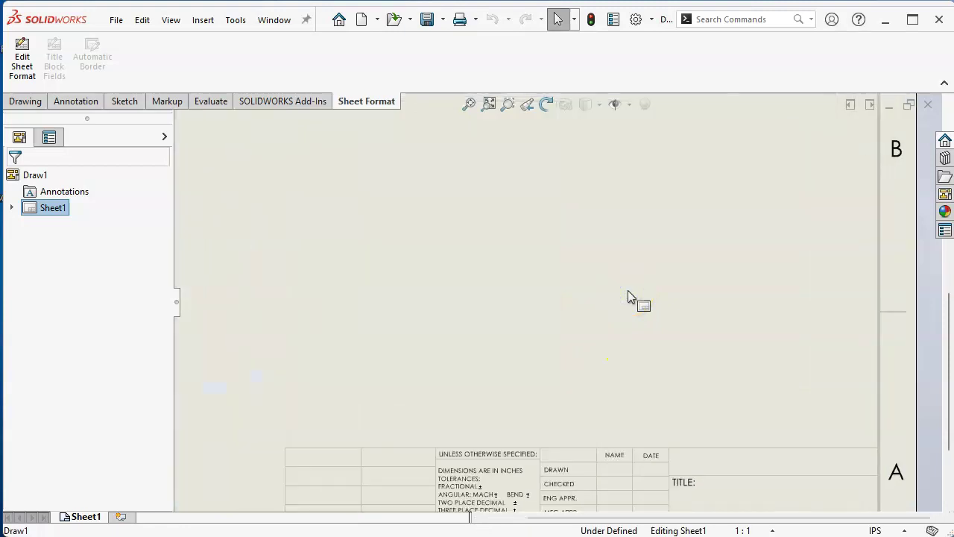
key("f")
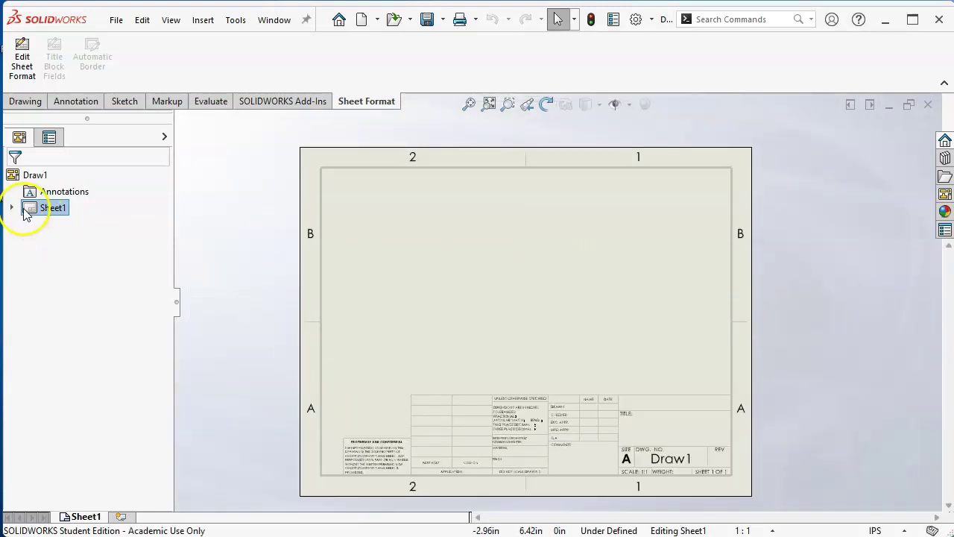
Review the sheet properties and zone parameters of Sheet Format1 under Sheet1, leaving them without applying changes.
left_click(12, 208)
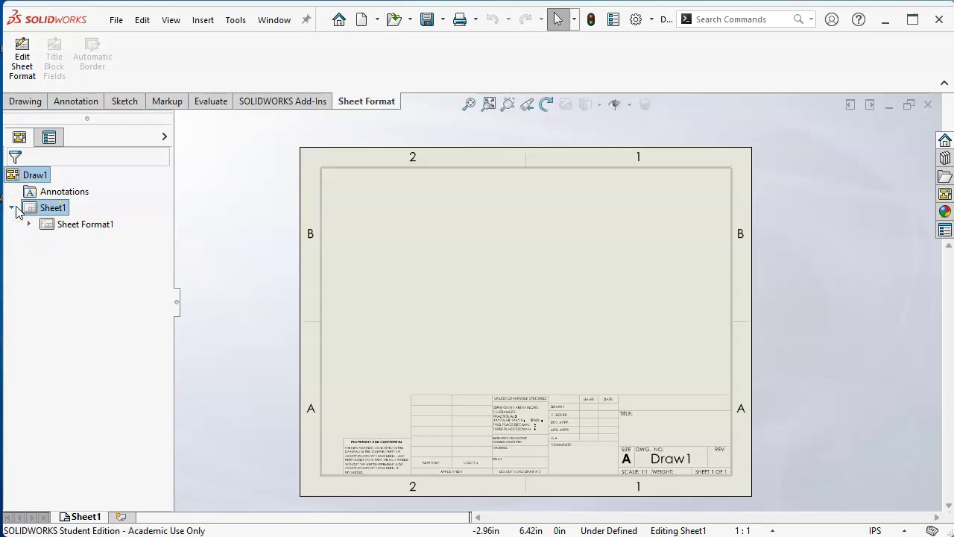
right_click(79, 224)
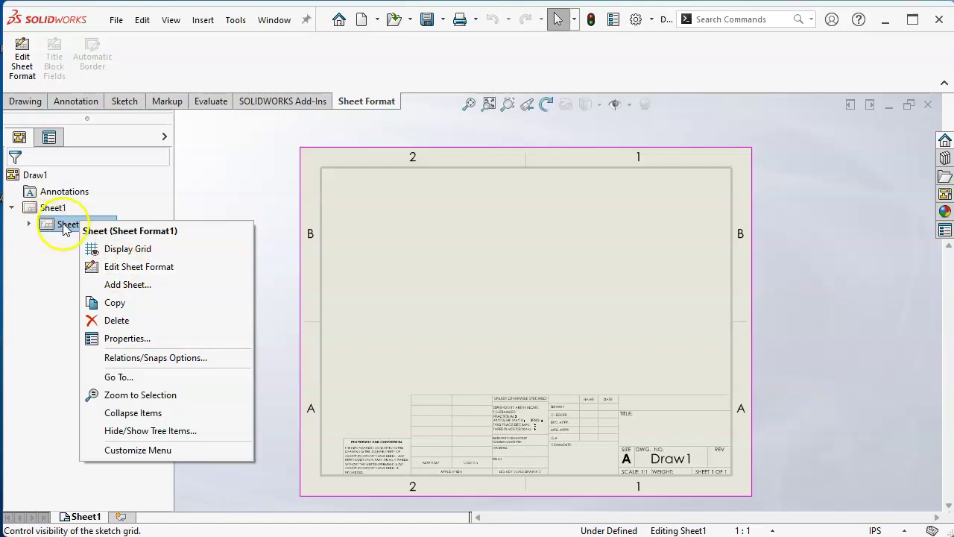
left_click(152, 337)
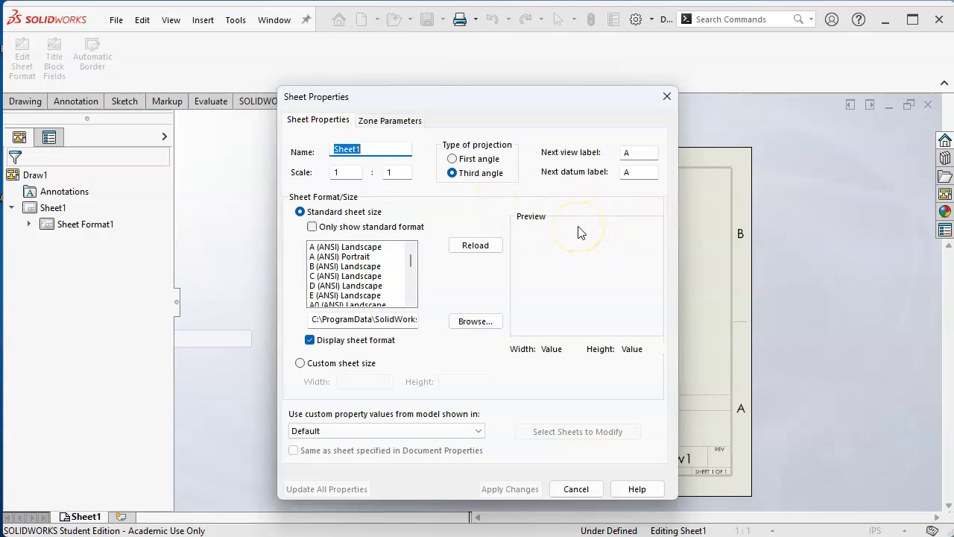
left_click(387, 121)
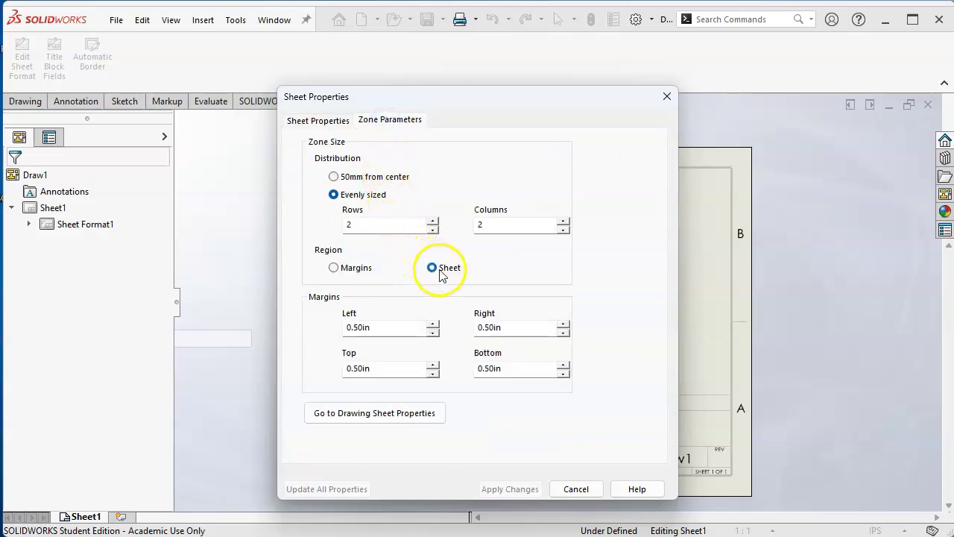
left_click(576, 489)
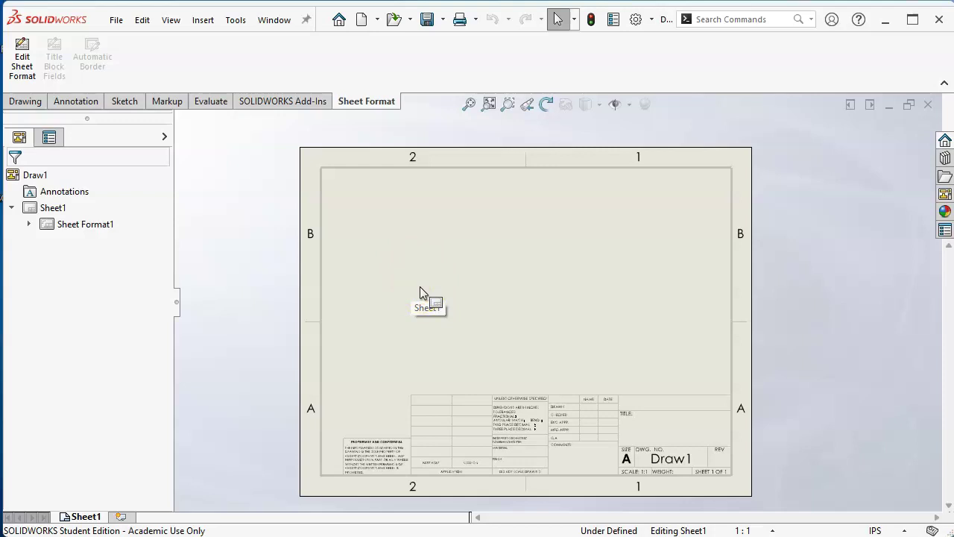
left_click(448, 322)
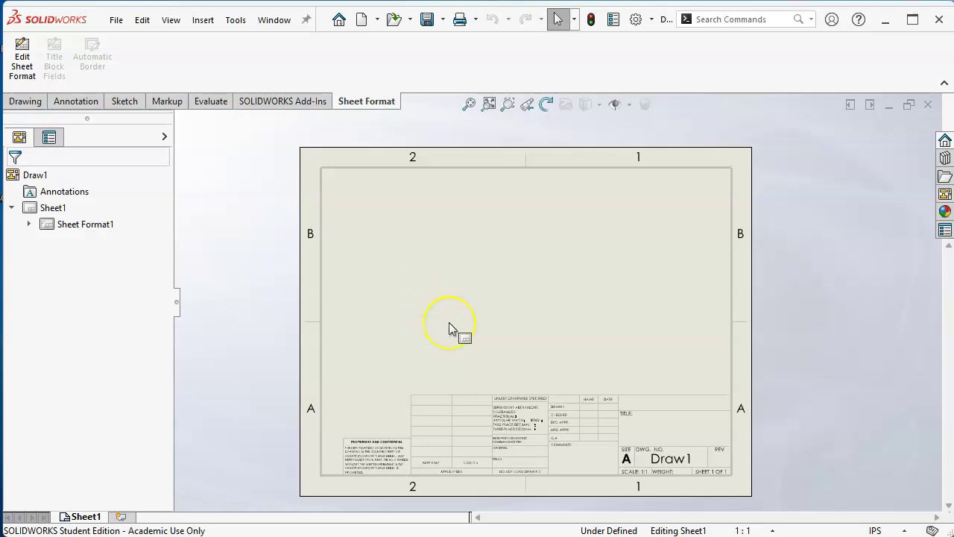
Switch Sheet1 to sheet format editing so that the border and title block can be modified.
left_click(501, 345)
left_click(528, 281)
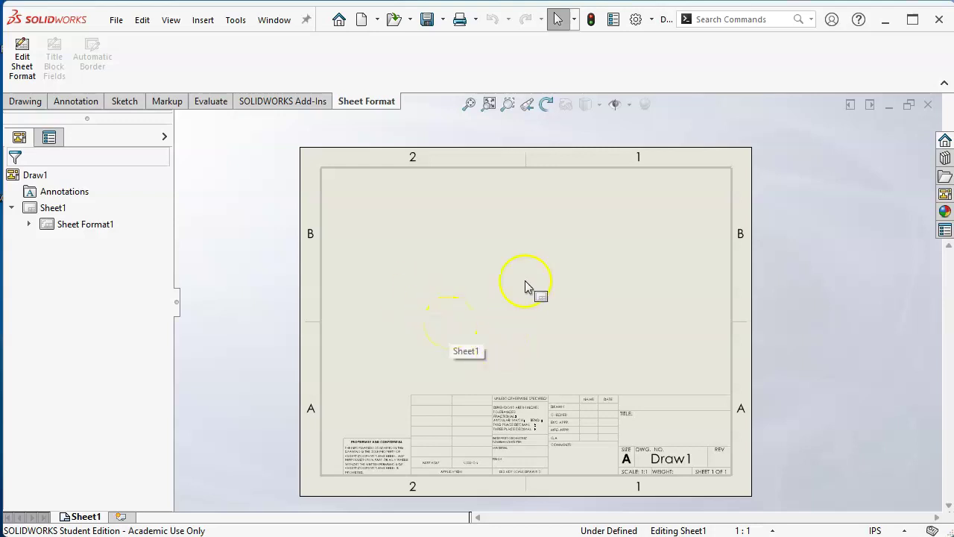
left_click(22, 60)
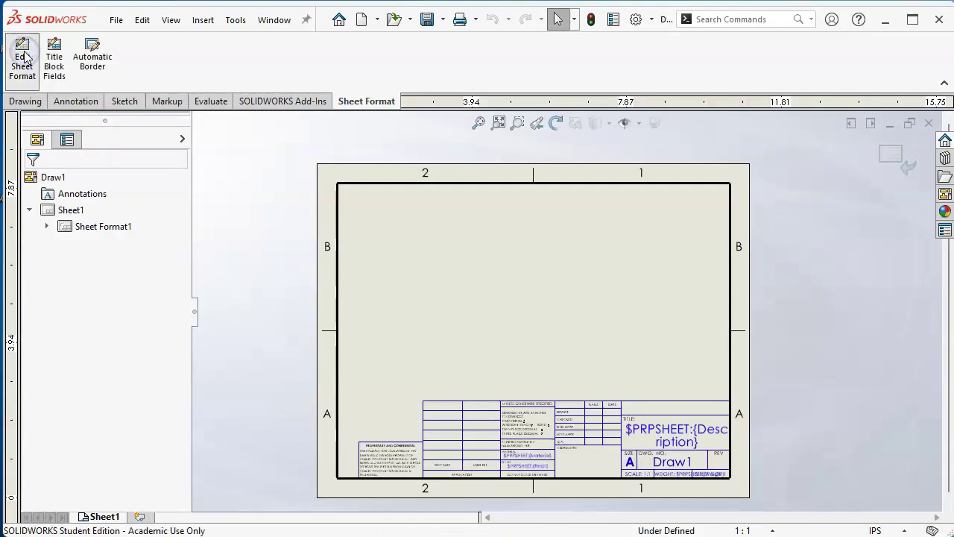
scroll(606, 500, "down", 2)
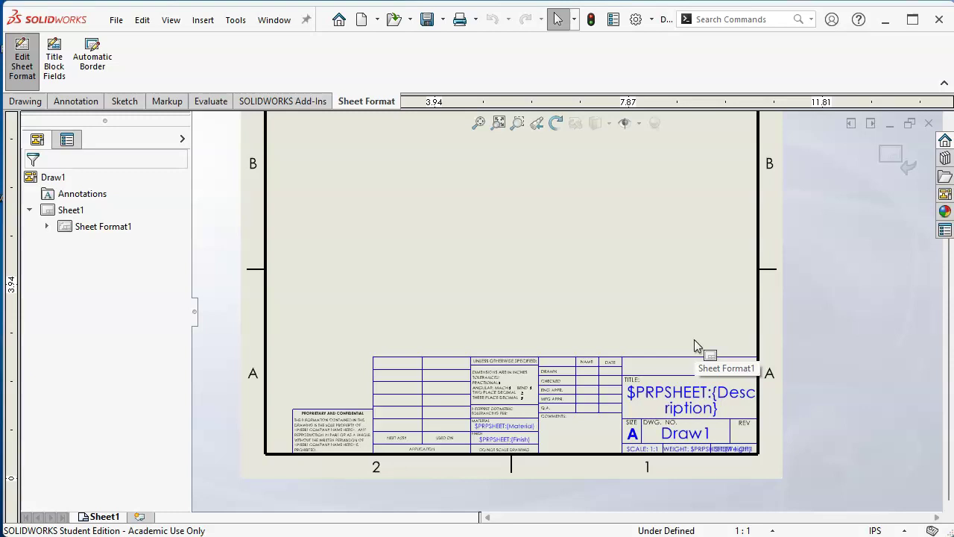
left_click(661, 315)
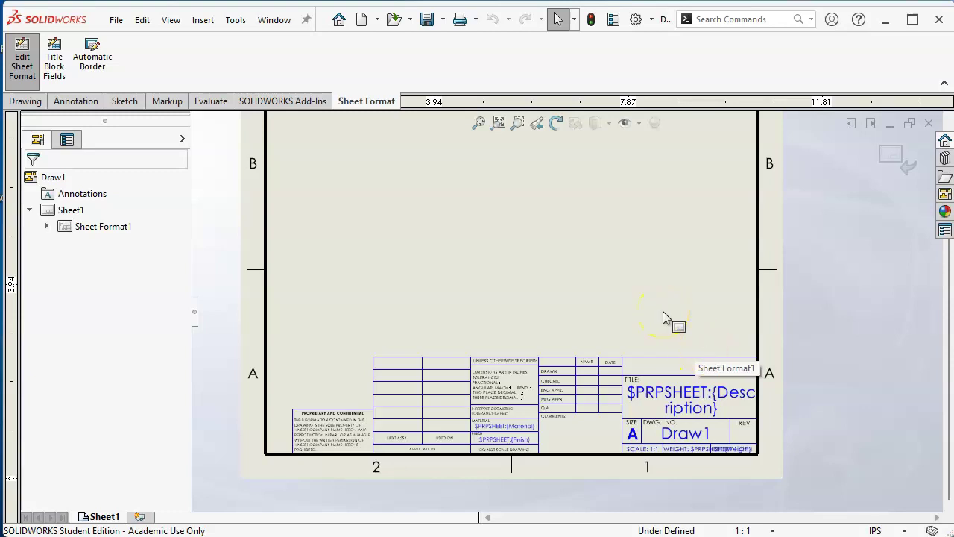
left_click(653, 315)
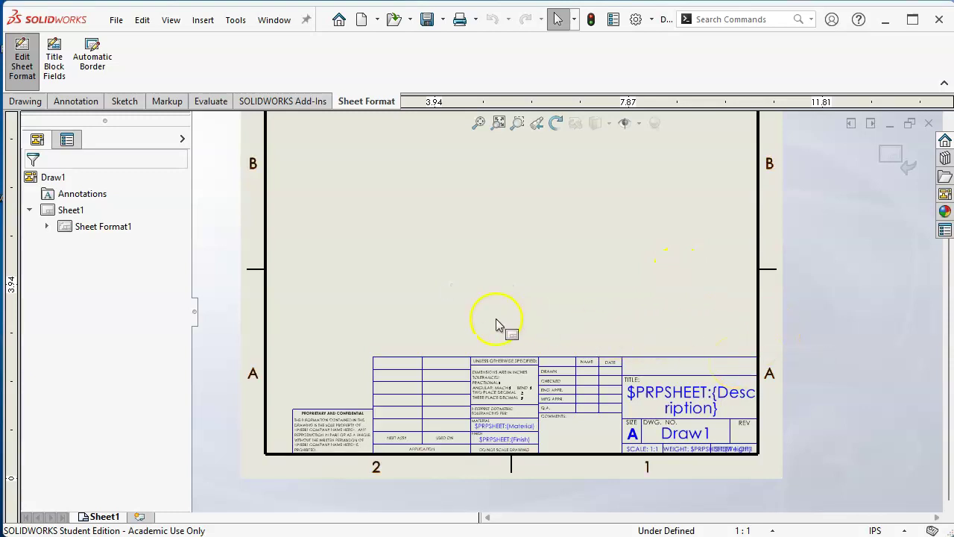
left_click_drag(462, 320, 766, 461)
left_click_drag(767, 460, 768, 462)
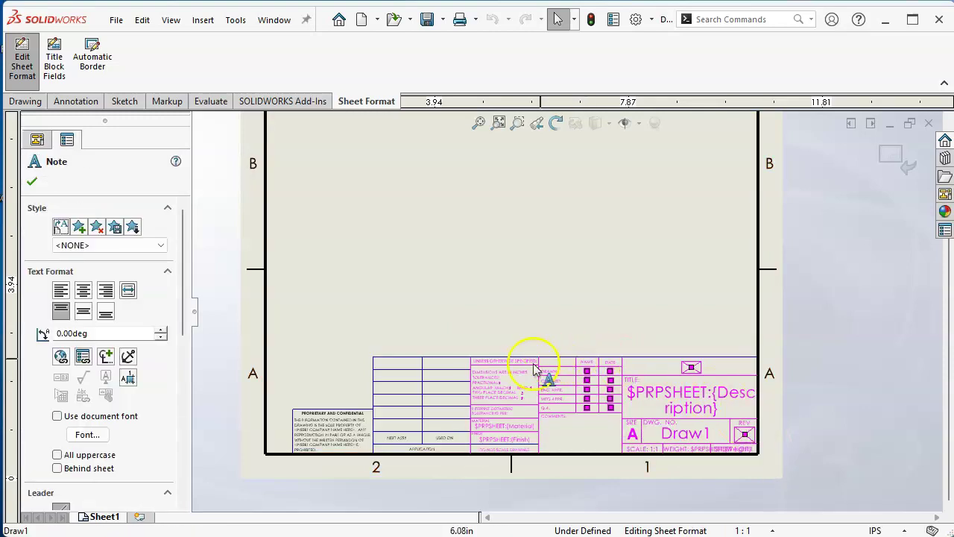
left_click(542, 274)
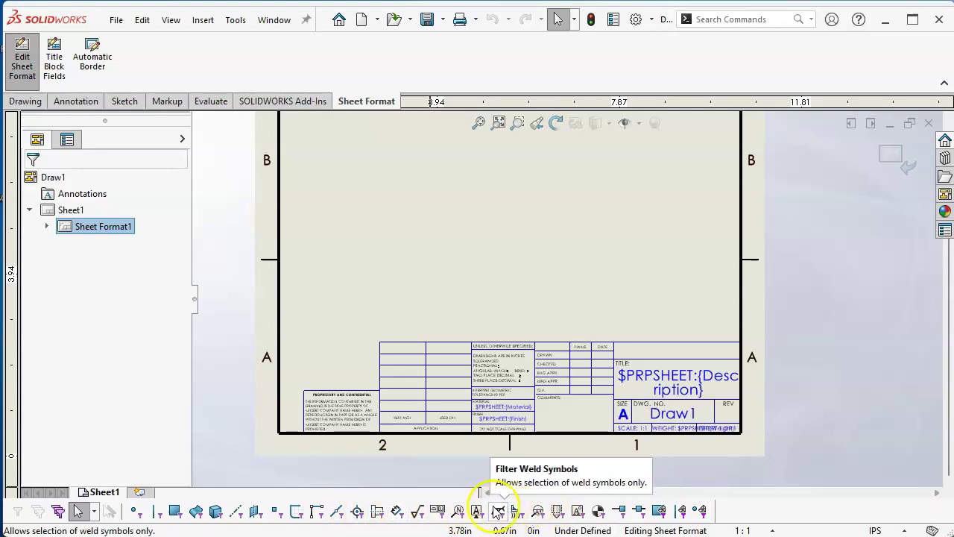
Using a notes-only selection filter, move all title block notes and the proprietary note into the empty area above the title block lines.
left_click(458, 511)
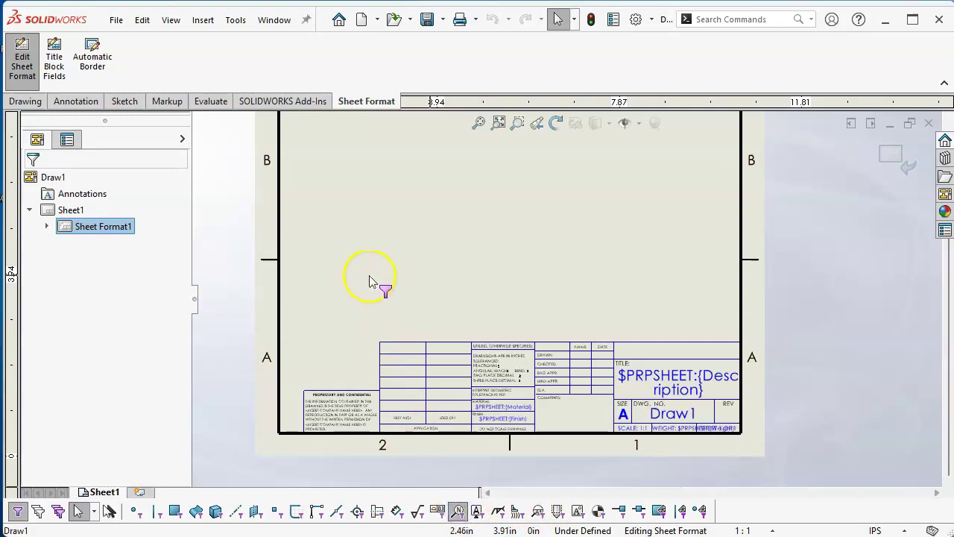
left_click_drag(387, 269, 744, 437)
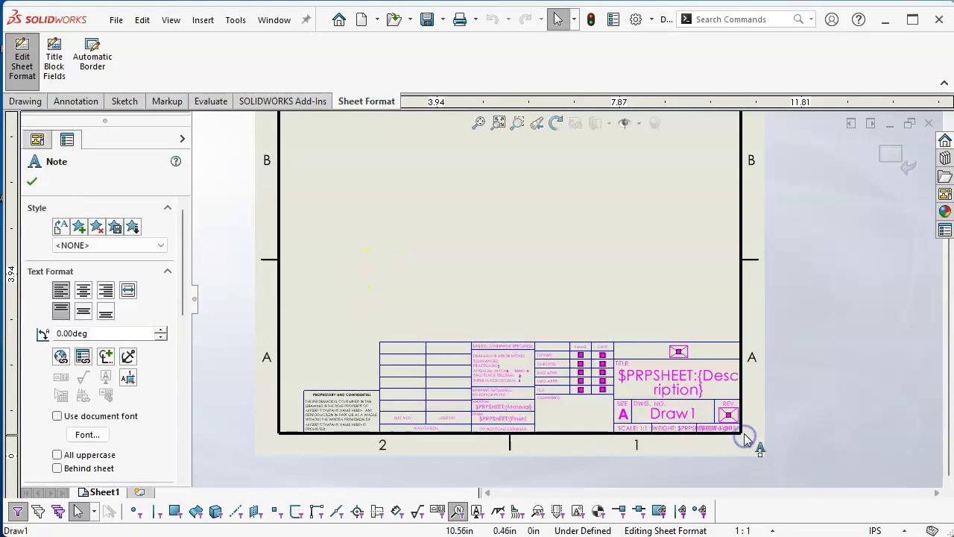
left_click_drag(701, 403, 620, 188)
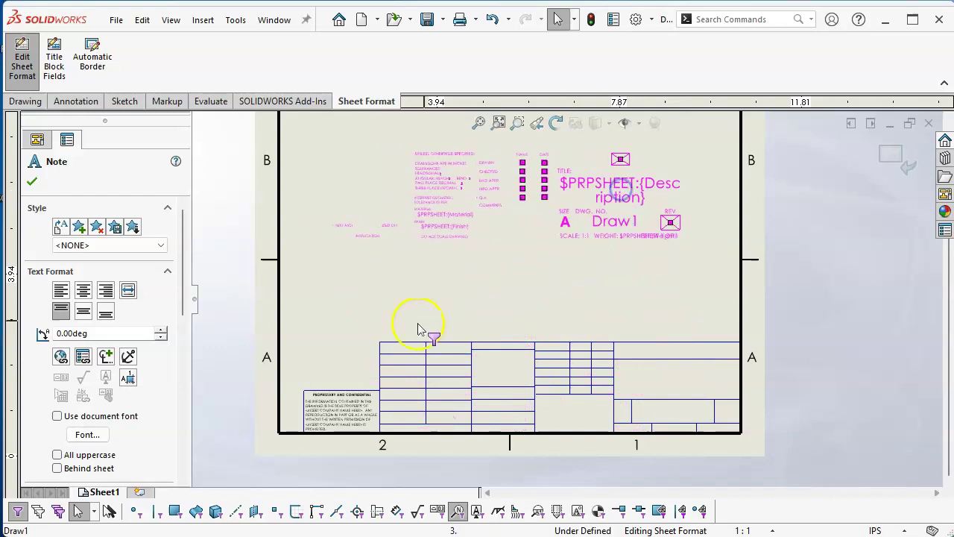
left_click_drag(288, 375, 377, 451)
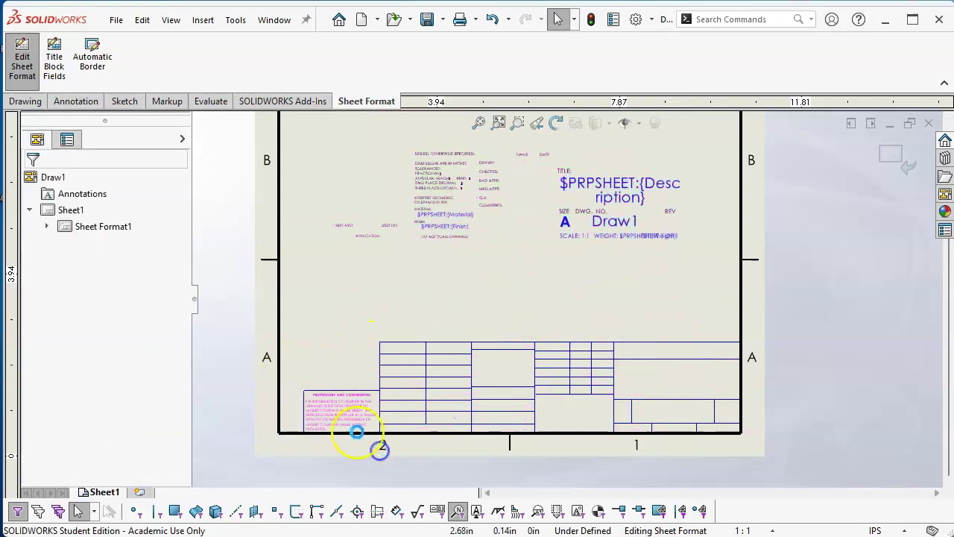
left_click_drag(352, 421, 356, 300)
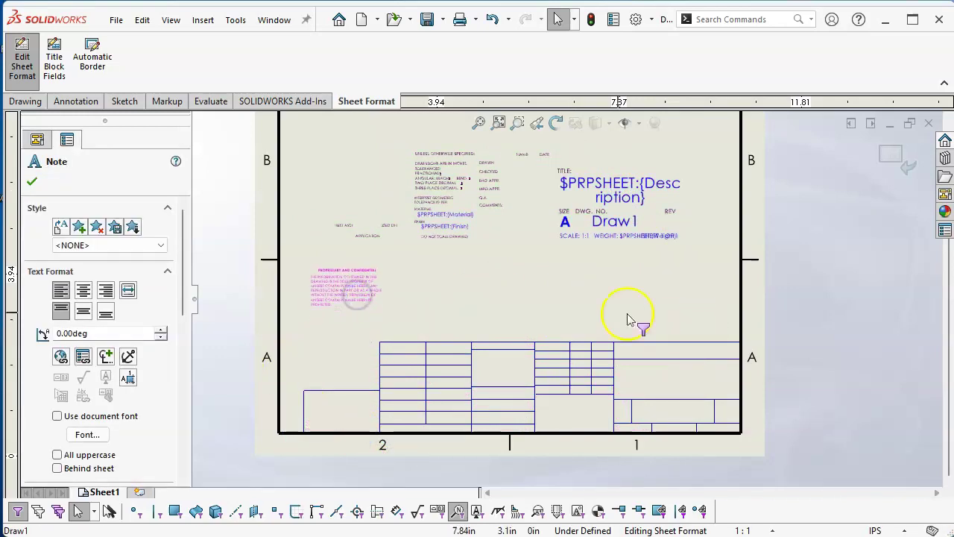
left_click(594, 307)
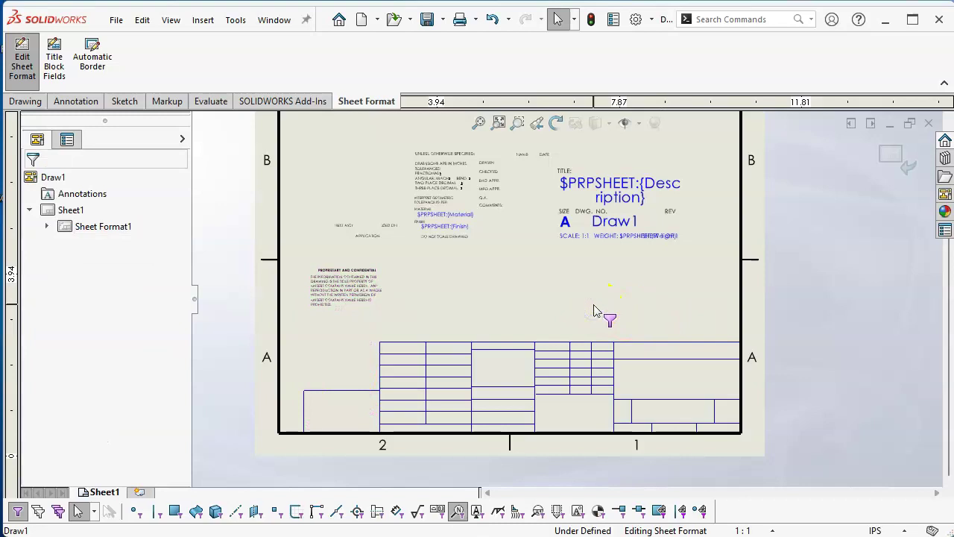
left_click(585, 310)
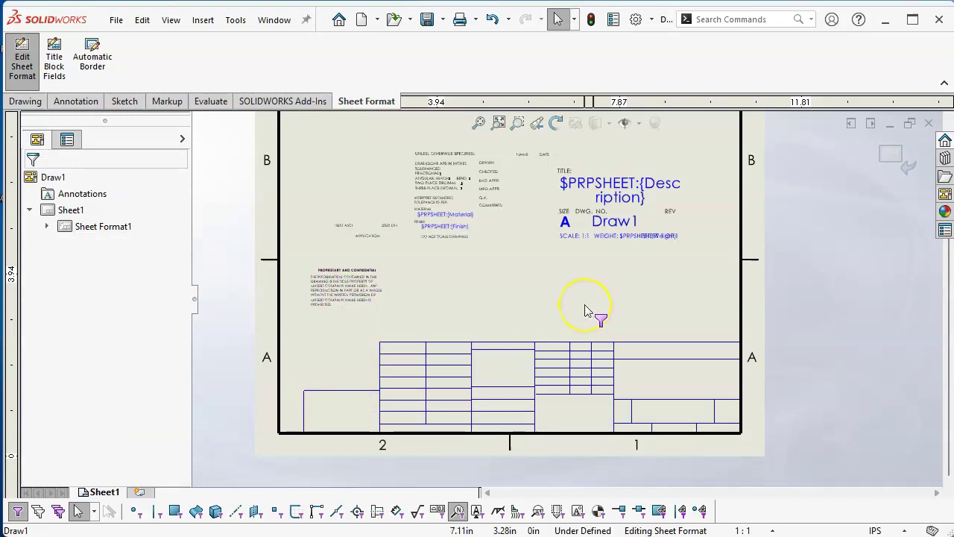
key("F6")
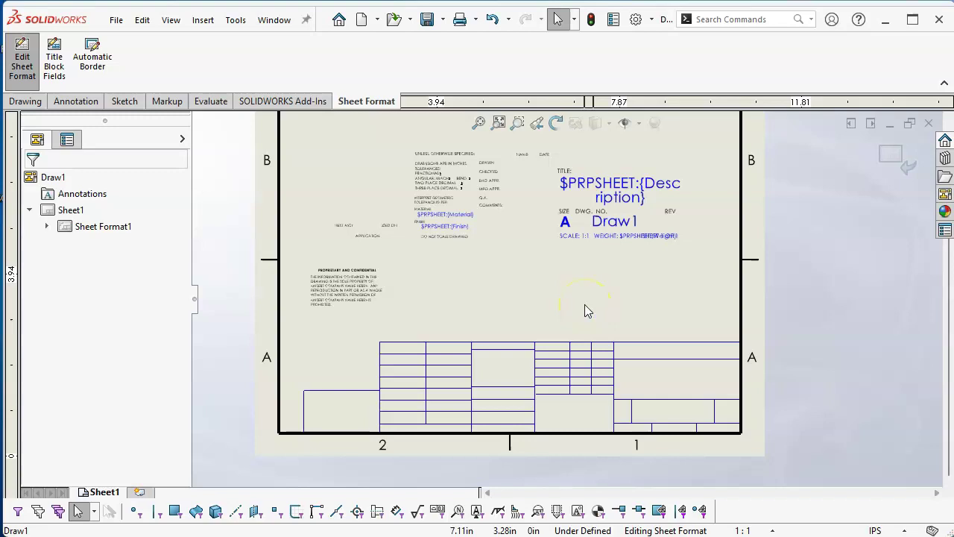
key("F5")
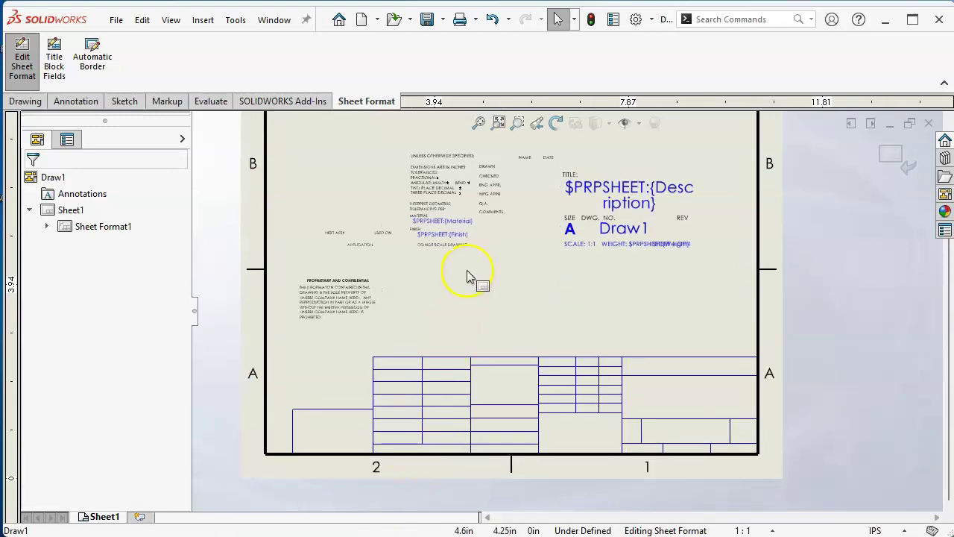
Collapse the CommandManager so that its commands show only on demand.
left_click(943, 86)
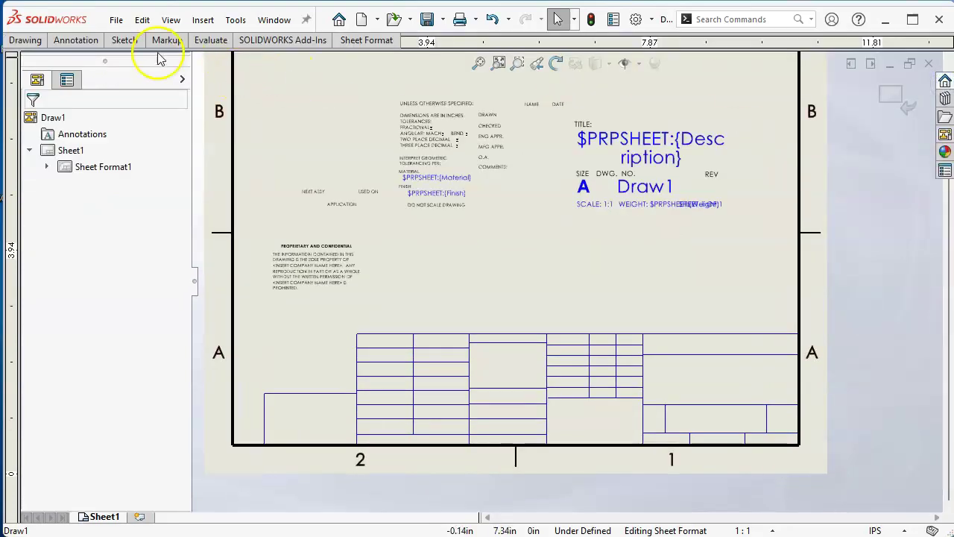
left_click(386, 43)
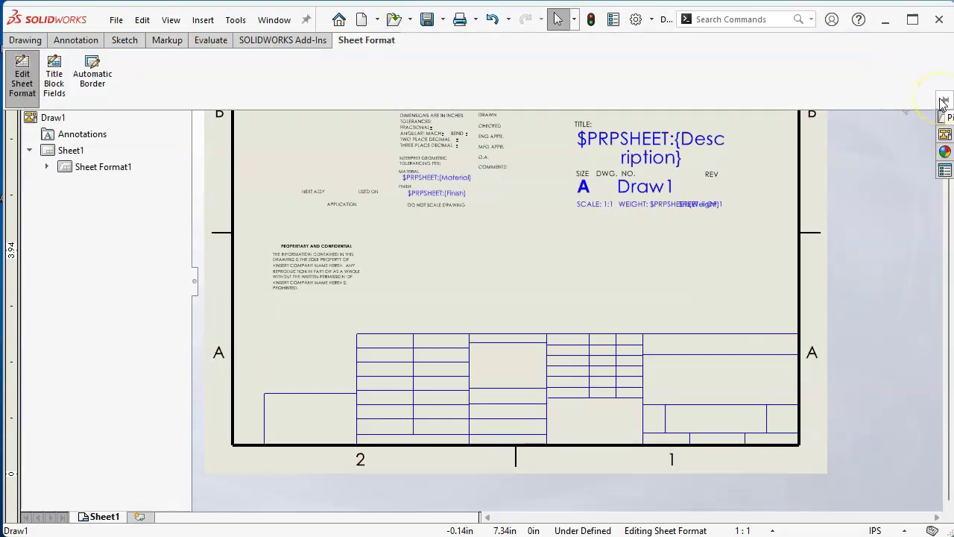
left_click(888, 170)
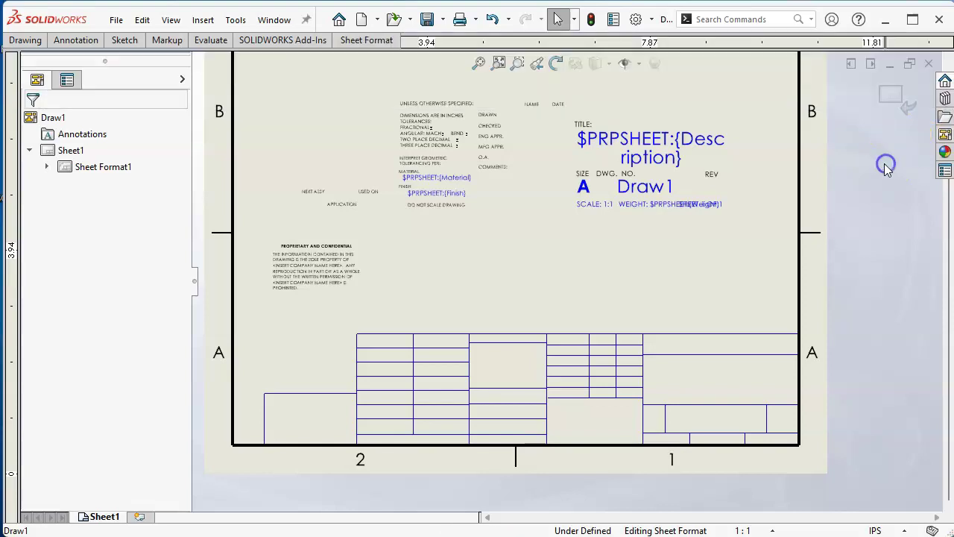
Delete the title block lines, keeping only the long horizontal line along the block's upper edge.
scroll(601, 153, "up", 3)
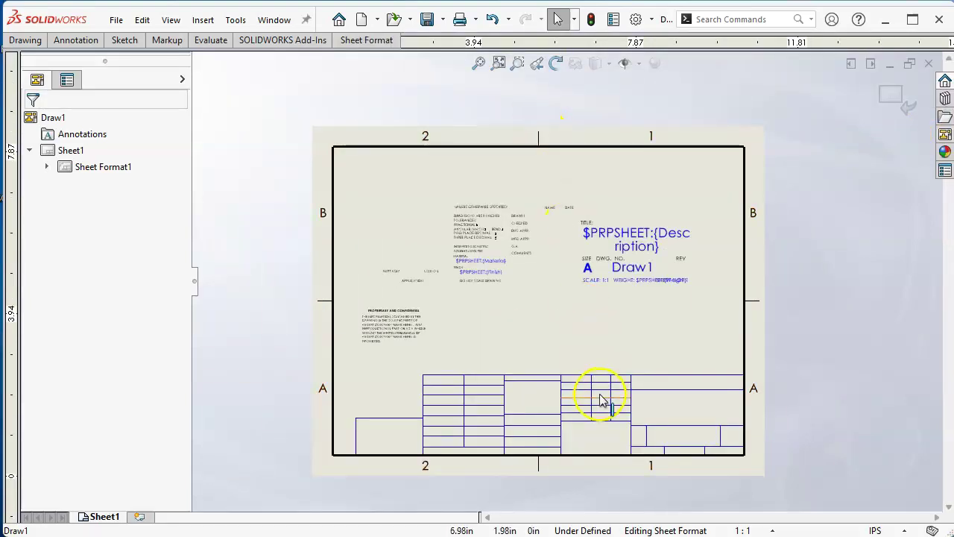
scroll(602, 398, "down", 1)
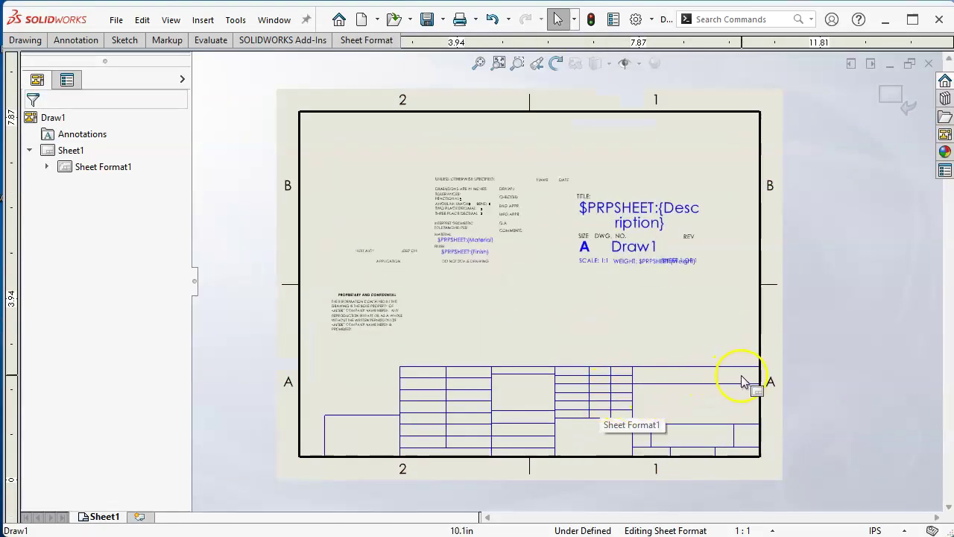
left_click_drag(745, 374, 356, 452)
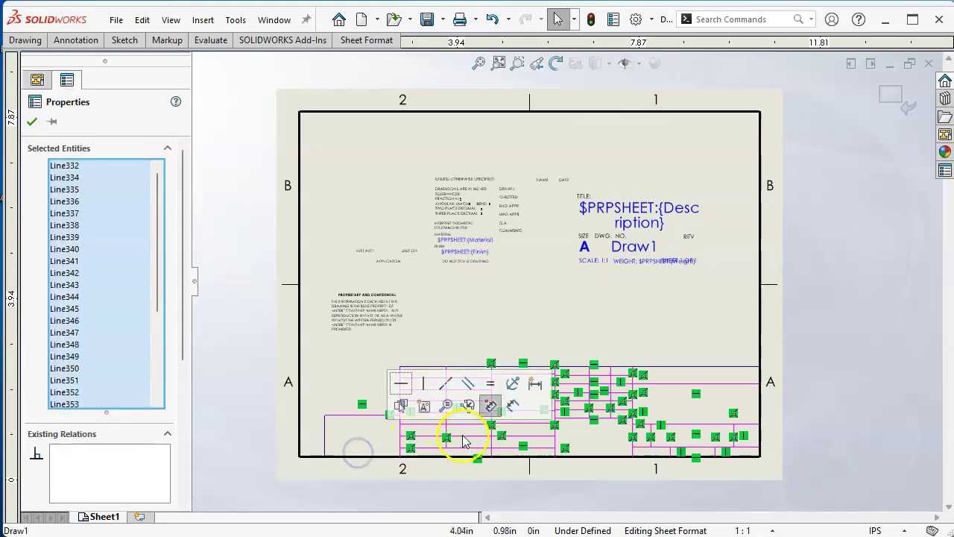
key("Delete")
left_click(324, 422)
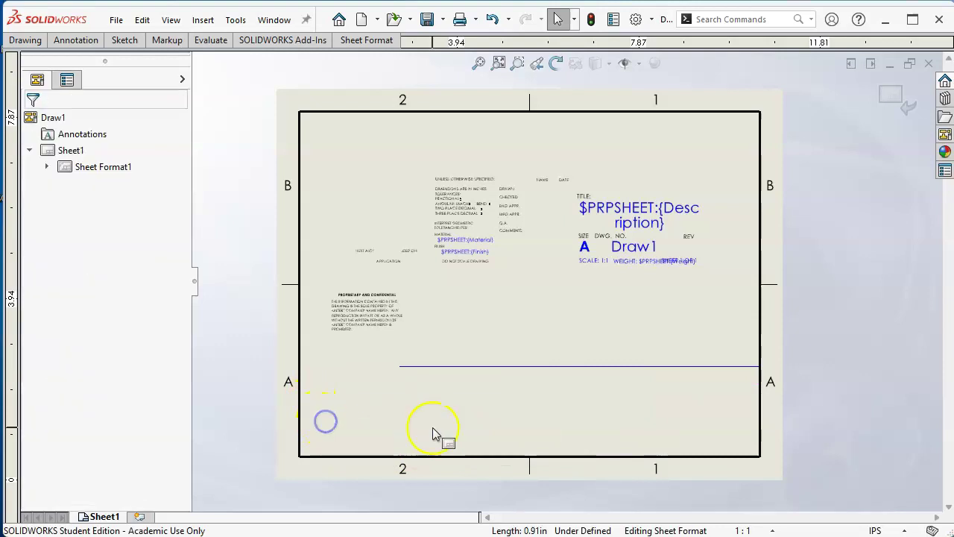
Stretch the remaining horizontal line's left endpoint to the left border, placing it at a height of about 1.71 in.
left_click(401, 366)
left_click_drag(401, 367, 300, 401)
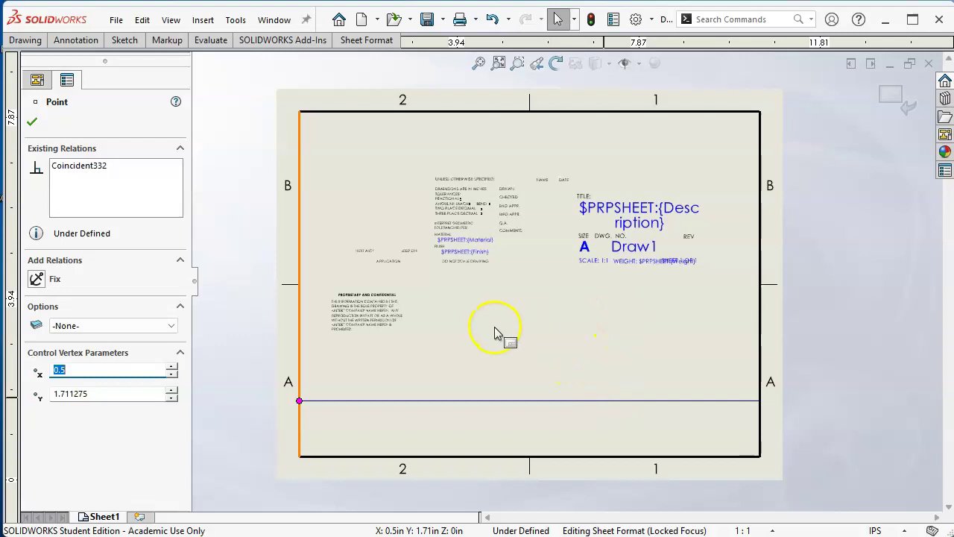
left_click(123, 40)
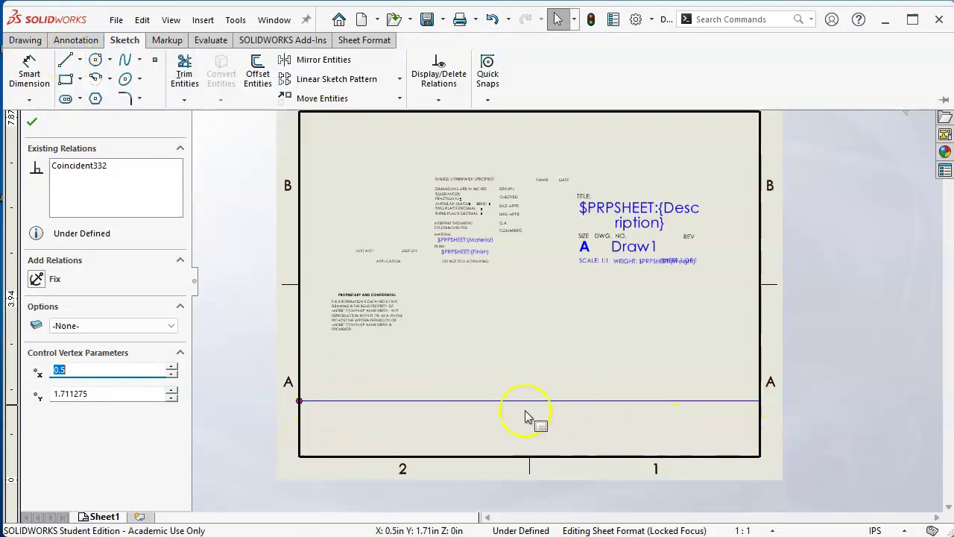
left_click(477, 379)
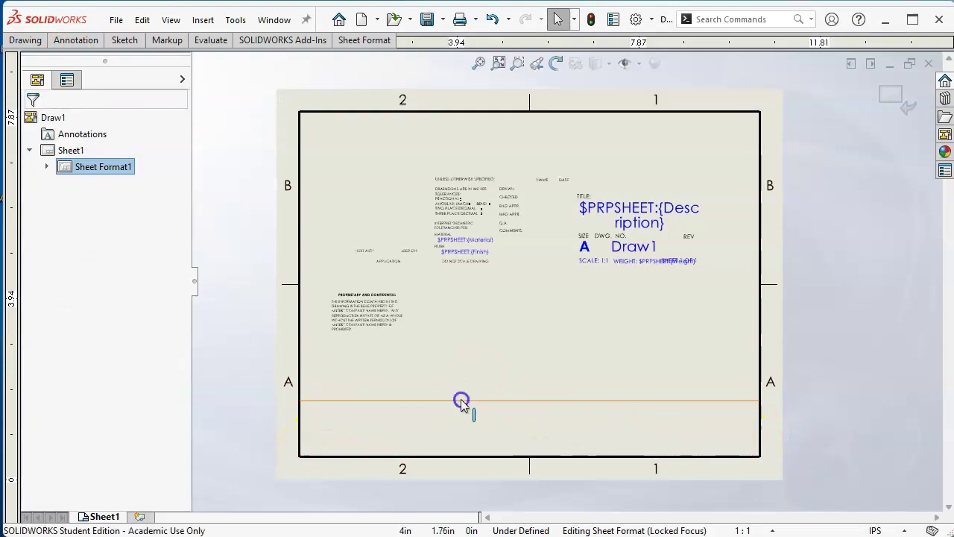
Set the Y coordinate of the horizontal line's start point to 1.5 in.
left_click(462, 402)
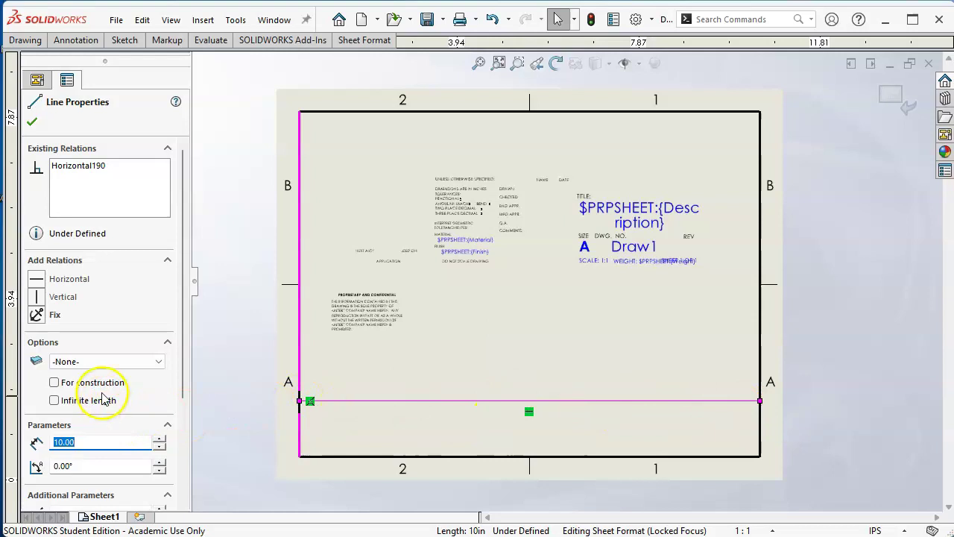
left_click_drag(182, 356, 177, 466)
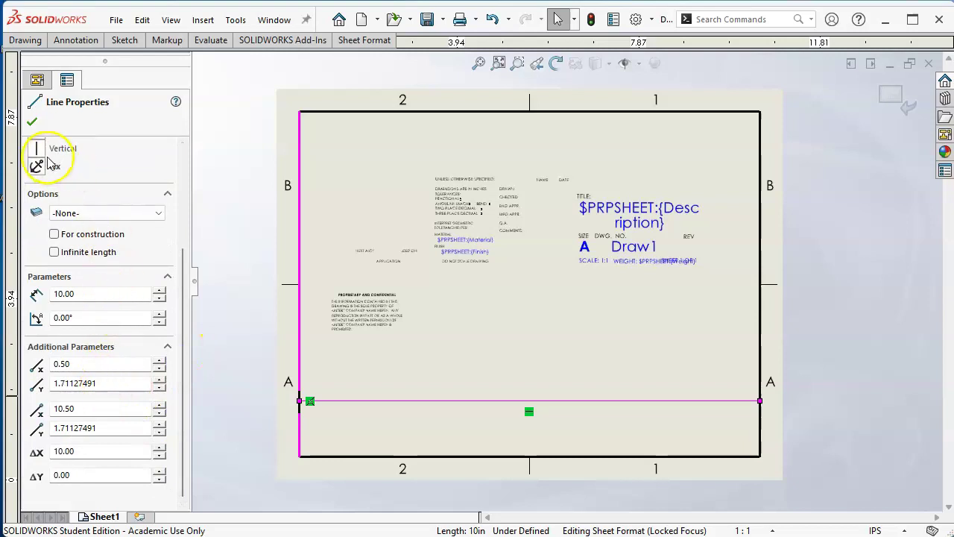
double_click(91, 383)
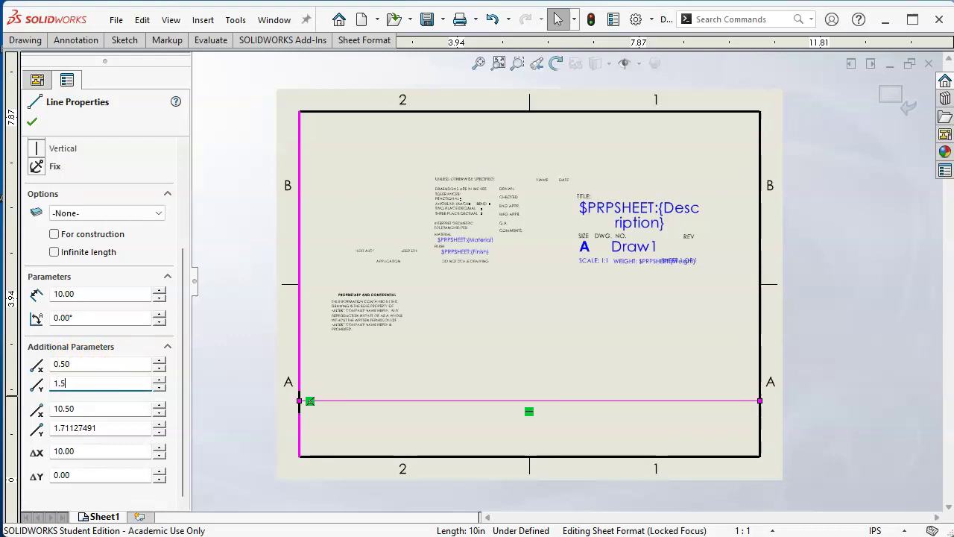
key("Return")
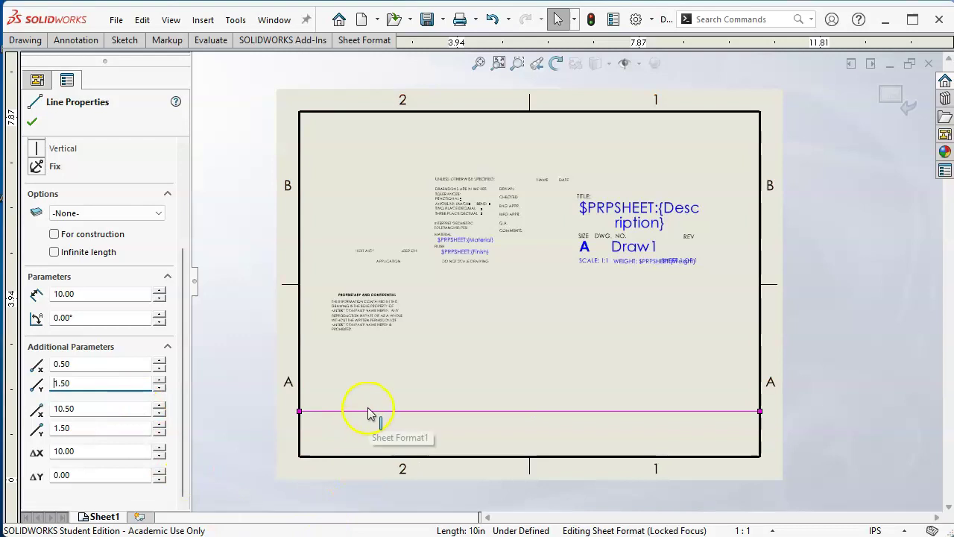
left_click(419, 373)
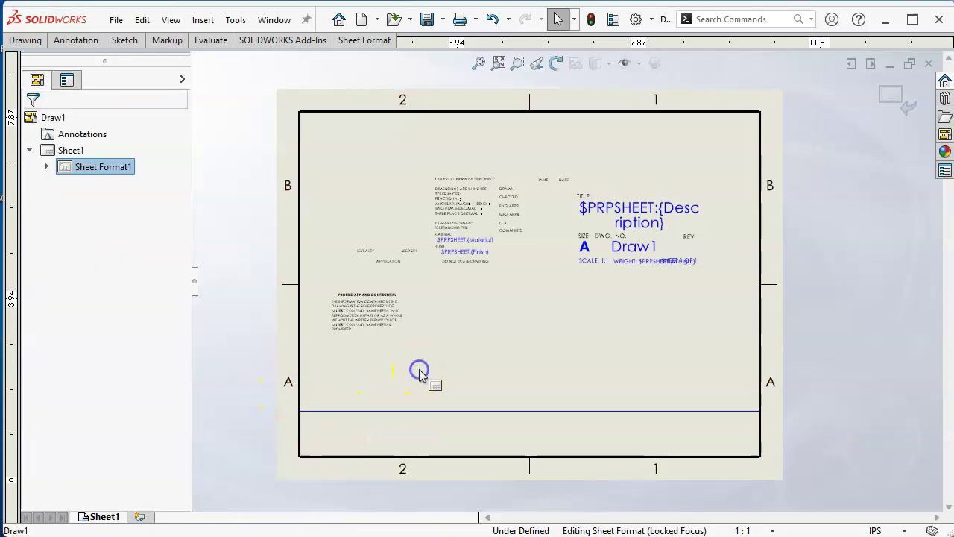
Check the coordinates of the border's lower-left corner as a reference for the horizontal line's height.
left_click(365, 456)
left_click(364, 458)
left_click(387, 367)
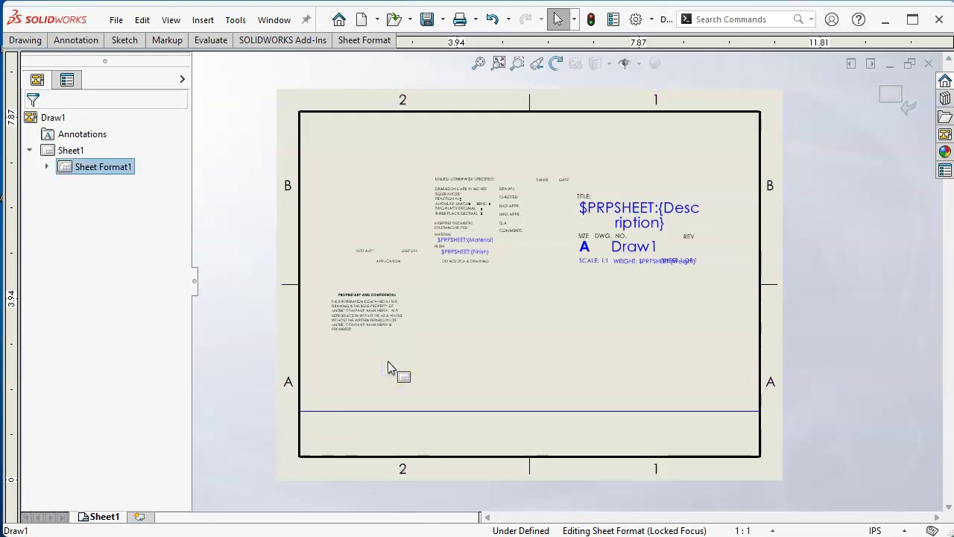
left_click(299, 456)
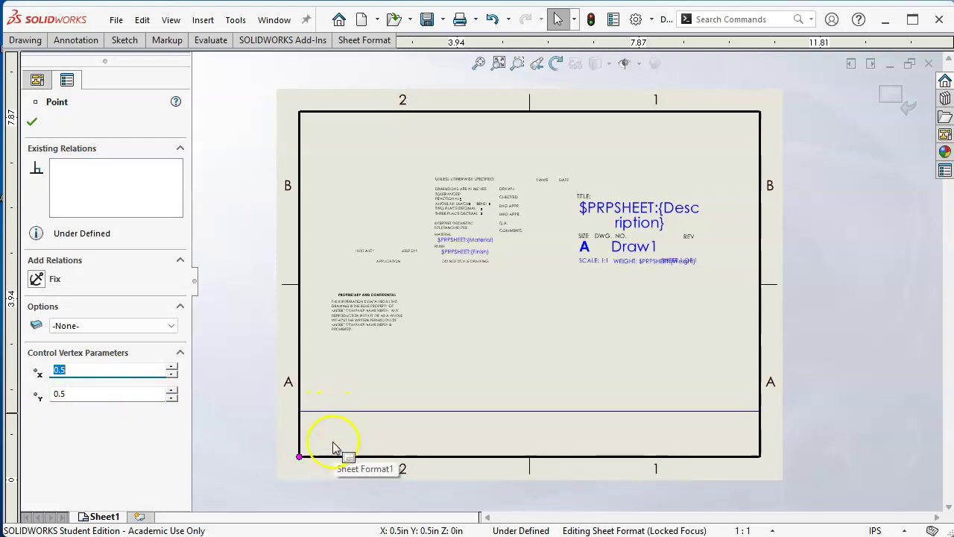
left_click(396, 354)
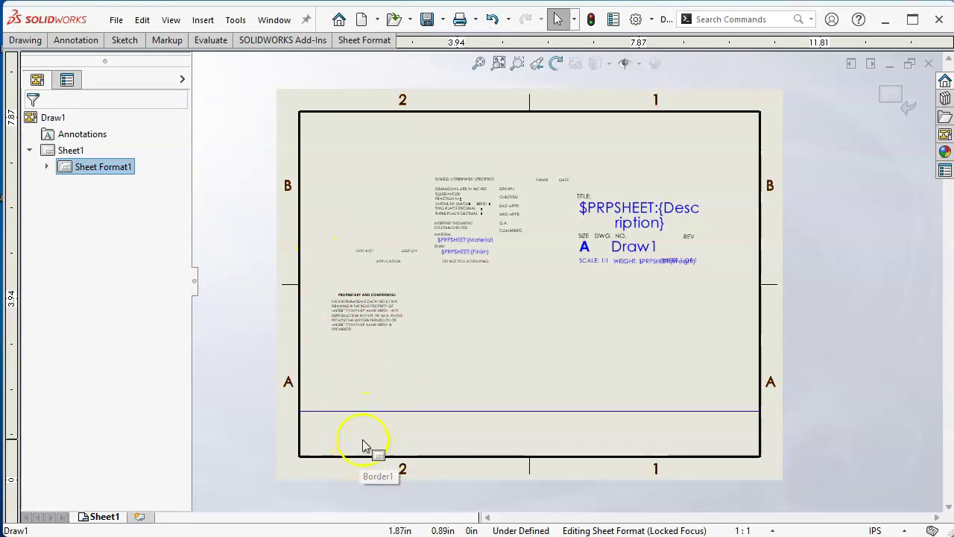
left_click(359, 412)
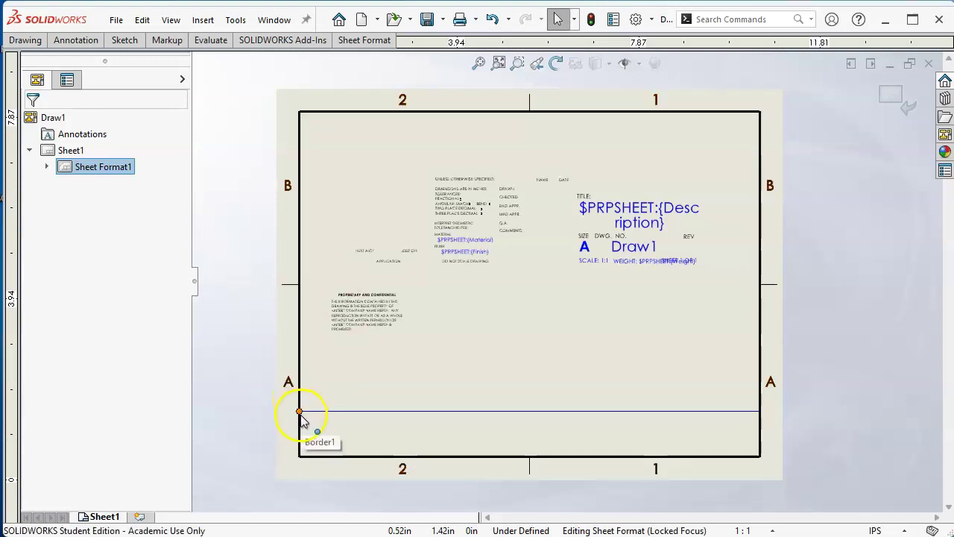
Add a Fix relation to the left endpoint of the horizontal title block line.
left_click(299, 412)
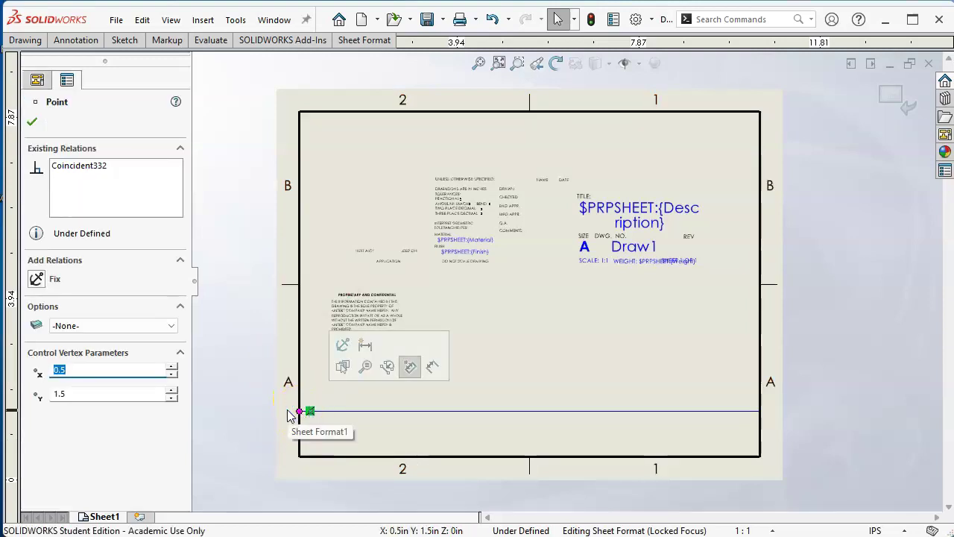
left_click(343, 345)
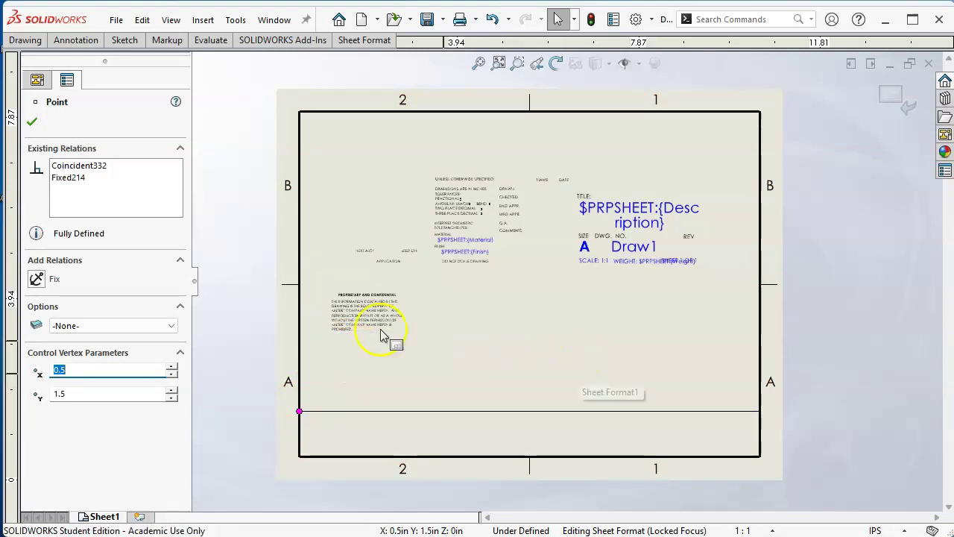
left_click(99, 166)
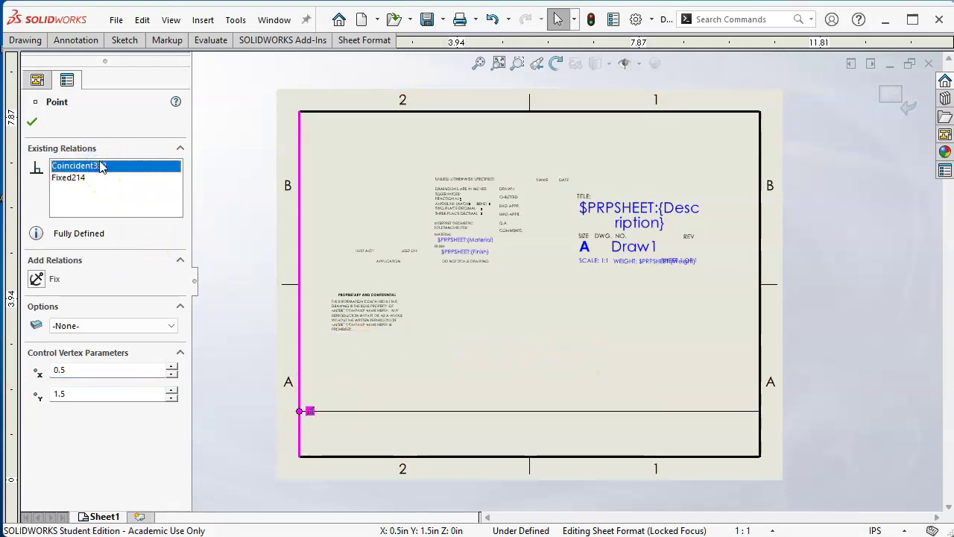
left_click(532, 338)
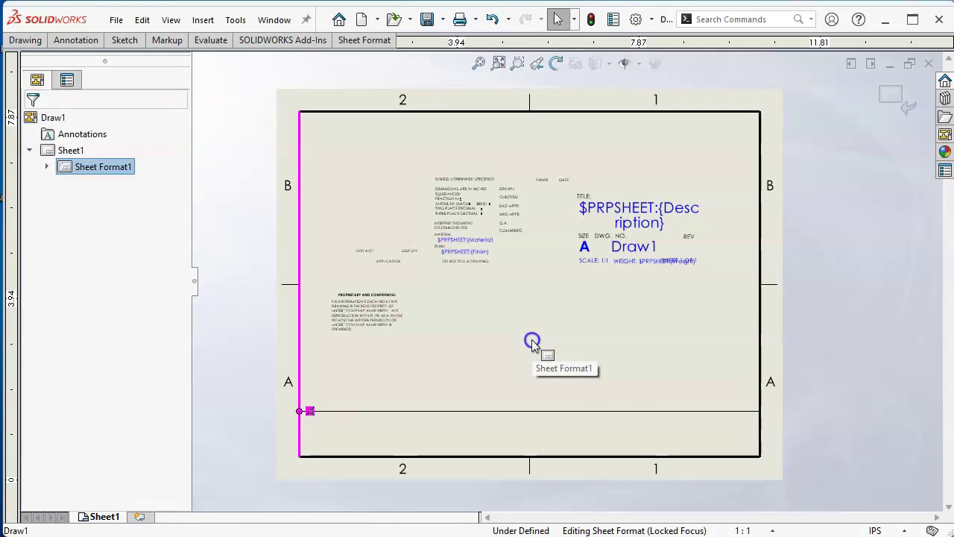
left_click(494, 406)
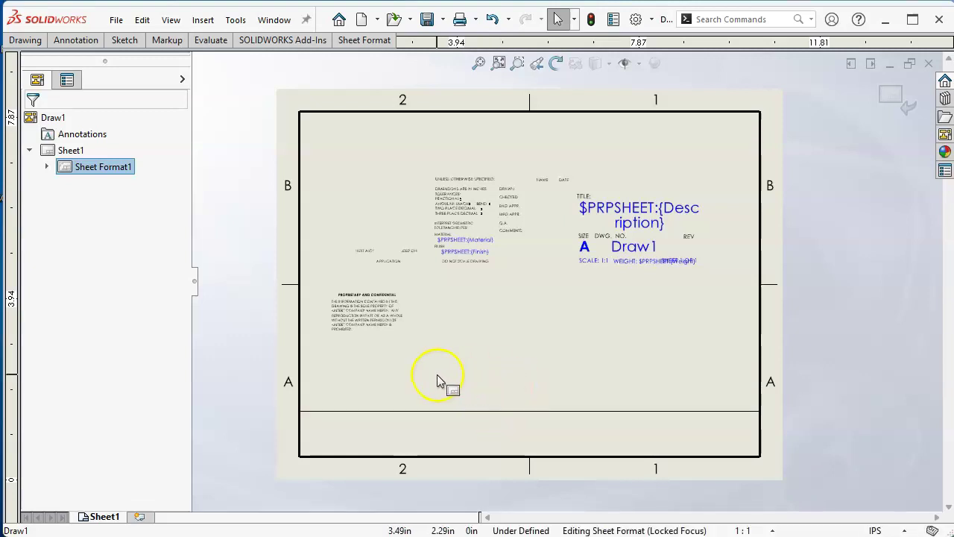
Move the PROPRIETARY AND CONFIDENTIAL heading and its paragraph into the left end of the title block strip, shifting the heading slightly left above the text.
scroll(273, 452, "down", 1)
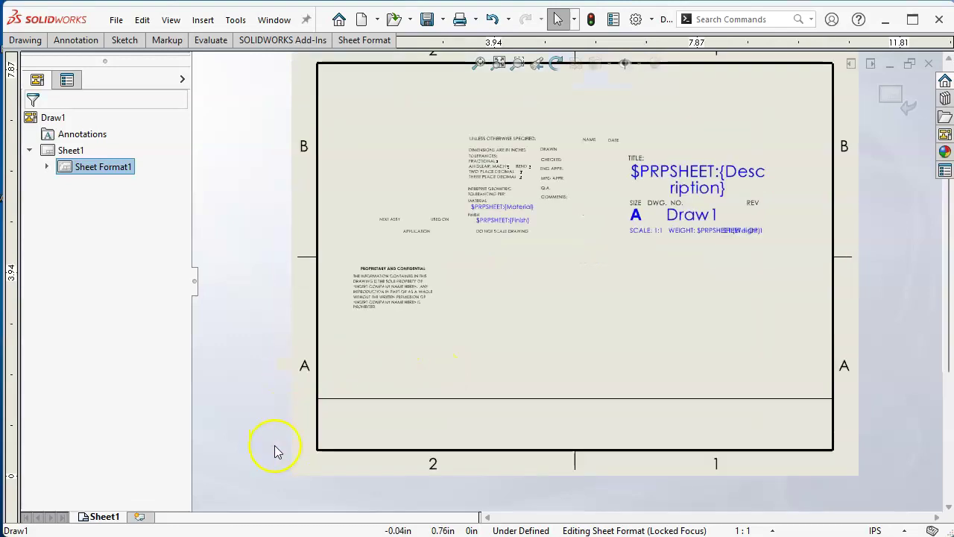
scroll(387, 388, "down", 2)
left_click_drag(437, 247, 398, 418)
mouse_move(433, 214)
left_mouse_down()
mouse_move(424, 320)
mouse_move(394, 389)
left_mouse_up()
scroll(395, 441, "down", 3)
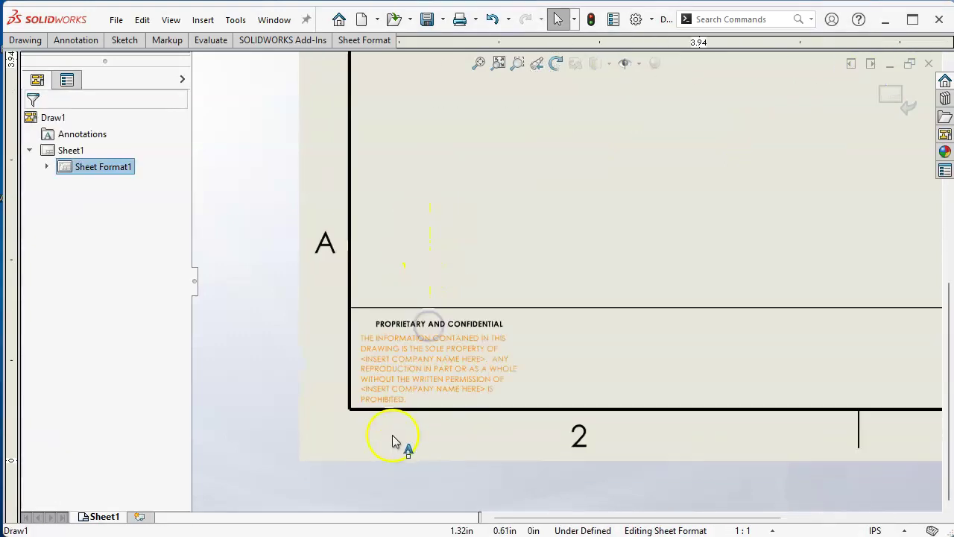
scroll(477, 359, "down", 1)
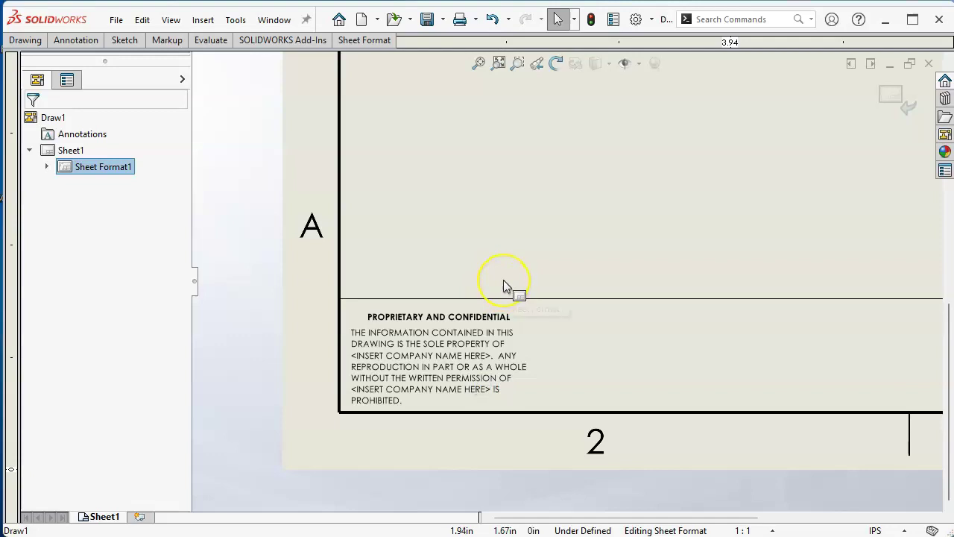
left_click(440, 316)
left_click(443, 238)
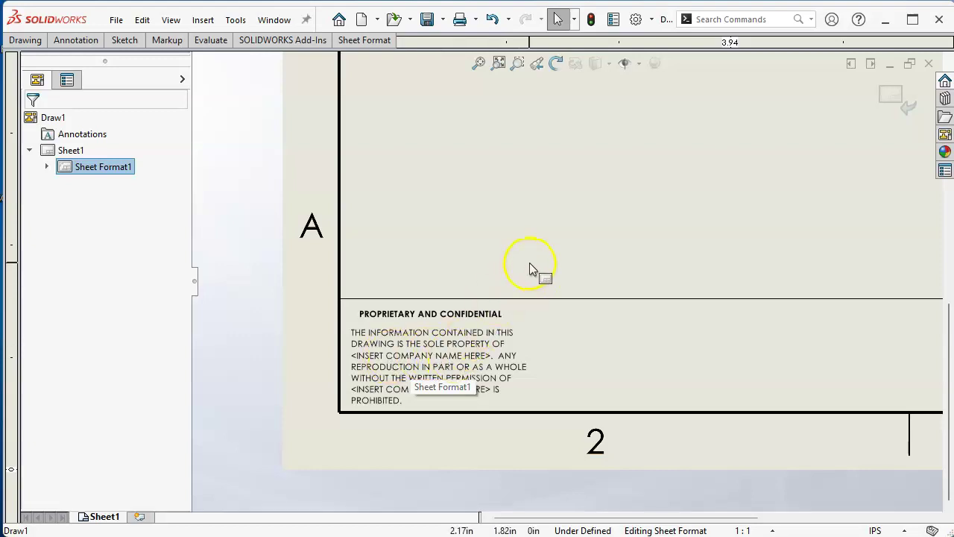
Delete the NEXT ASSY, USED ON and APPLICATION notes from the sheet format.
scroll(531, 267, "up", 5)
scroll(633, 242, "down", 3)
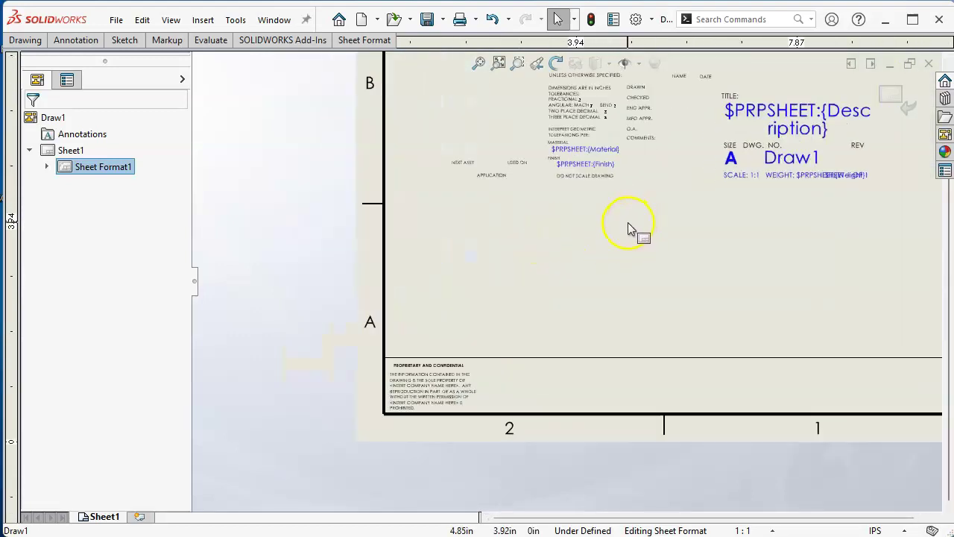
left_click_drag(396, 113, 541, 209)
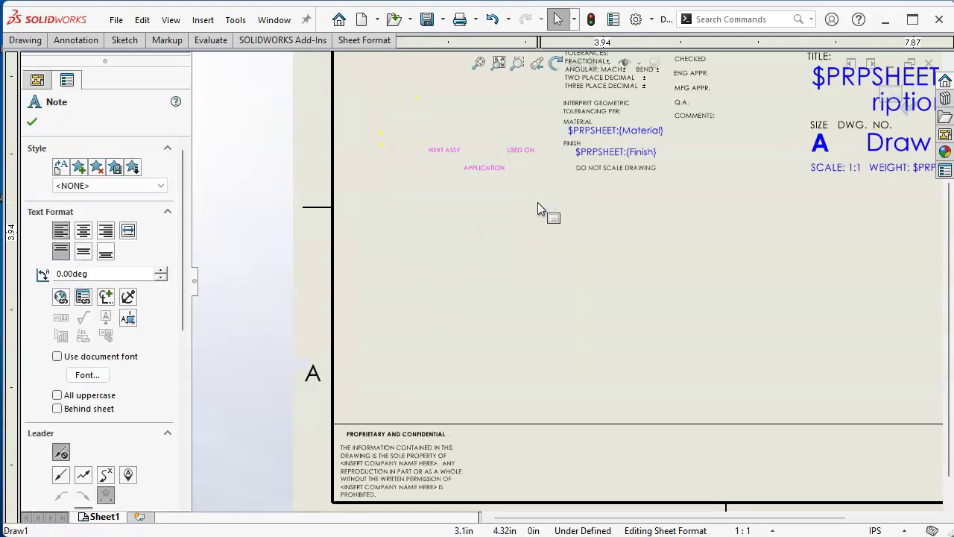
key("Delete")
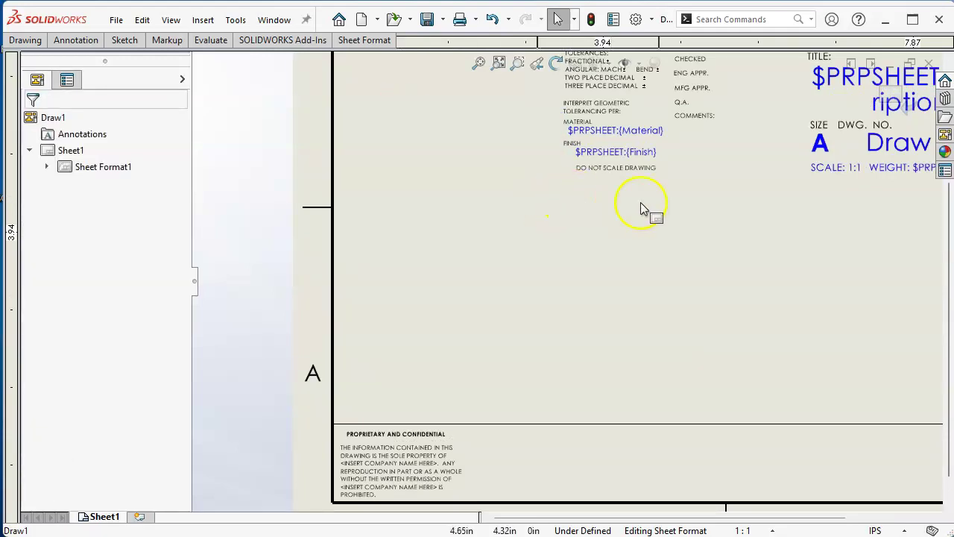
Move the geometric tolerancing, MATERIAL, FINISH and DO NOT SCALE DRAWING notes into the title block strip, right of the proprietary note.
left_click_drag(549, 102, 669, 194)
left_click_drag(616, 158, 517, 463)
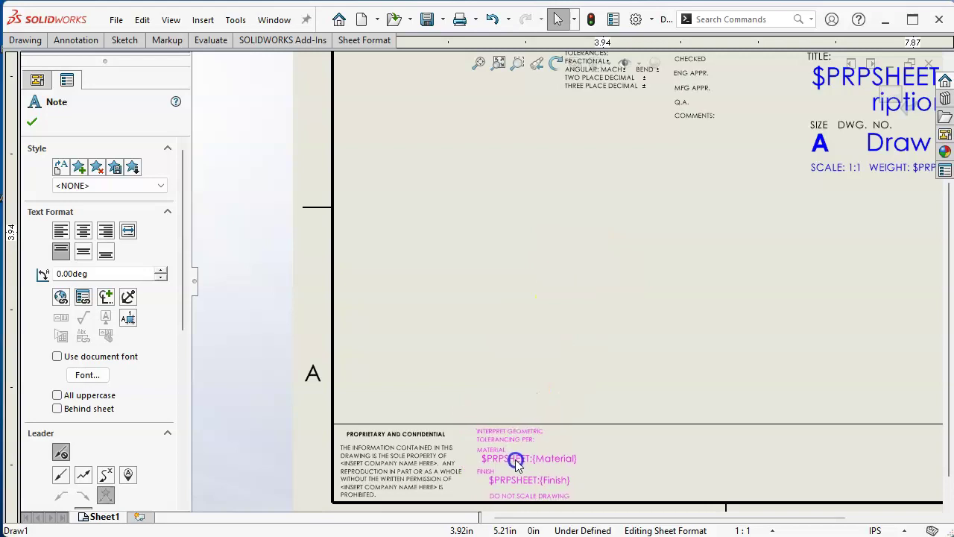
left_click(533, 356)
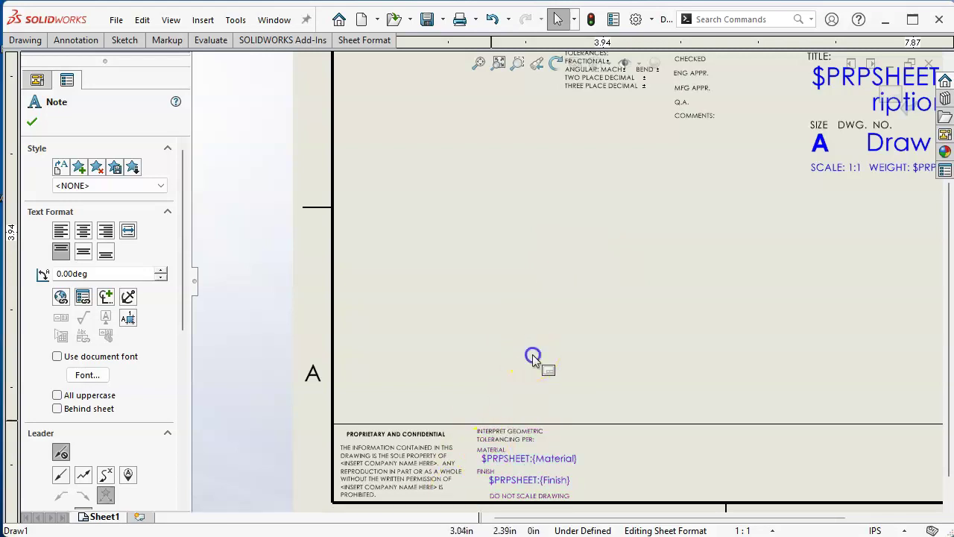
Append "ASME Y14.5-2018" to the INTERPRET GEOMETRIC TOLERANCING PER note.
scroll(556, 480, "up", 1)
scroll(558, 426, "down", 3)
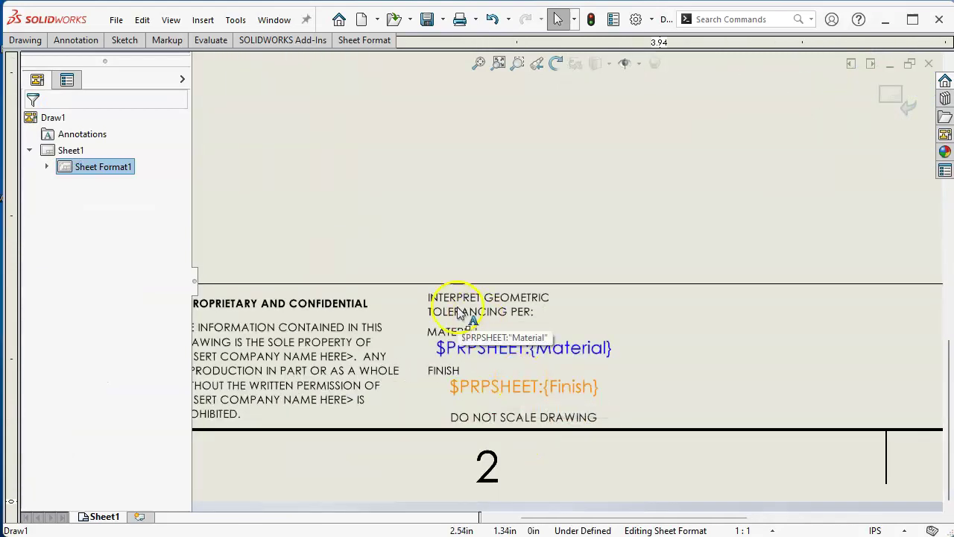
left_click(497, 311)
double_click(497, 312)
left_click(539, 309)
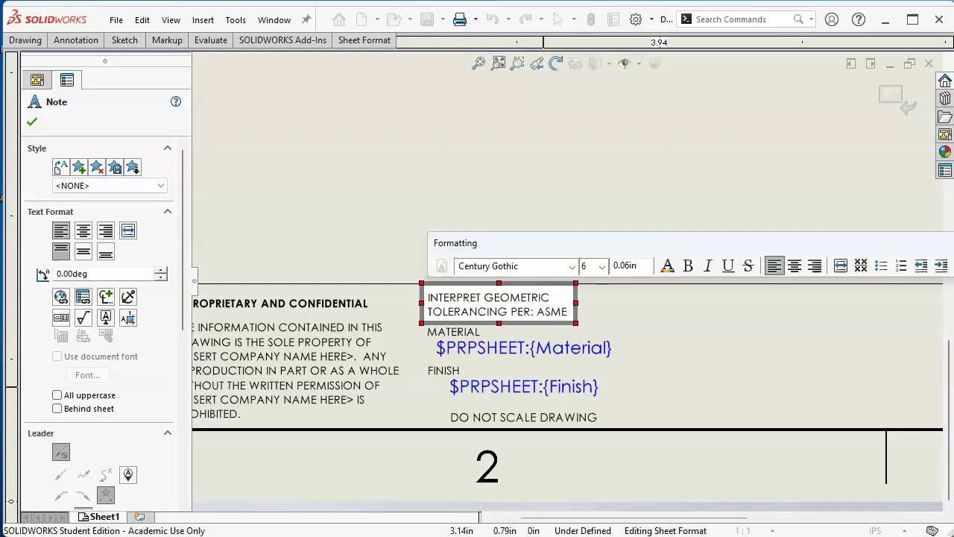
type("ASME Y14.5")
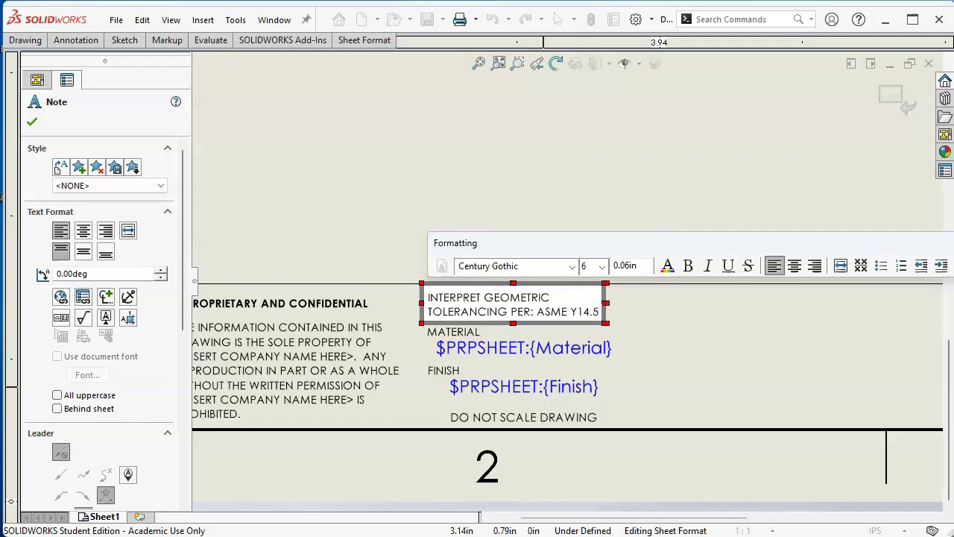
type("-2018")
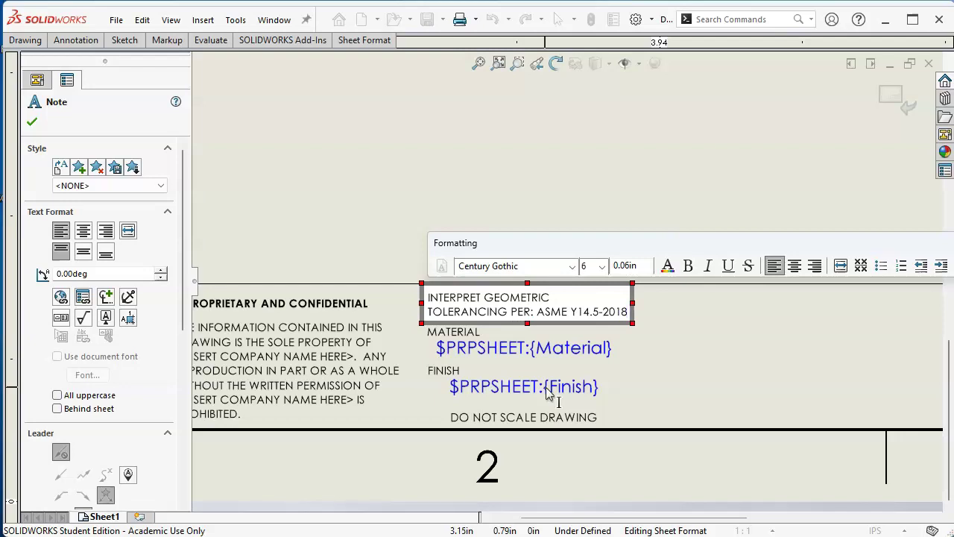
left_click(520, 185)
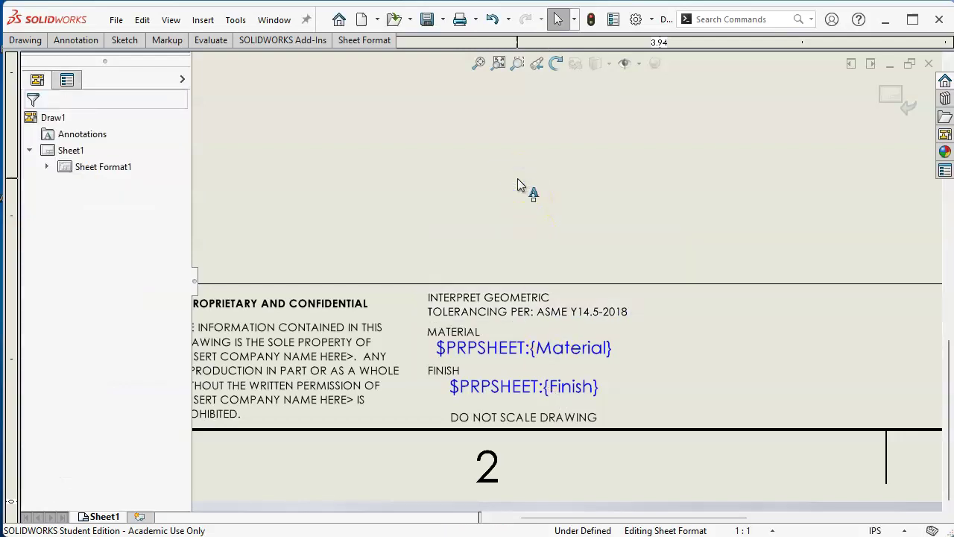
left_click(515, 178)
left_click(524, 198)
left_click(425, 352)
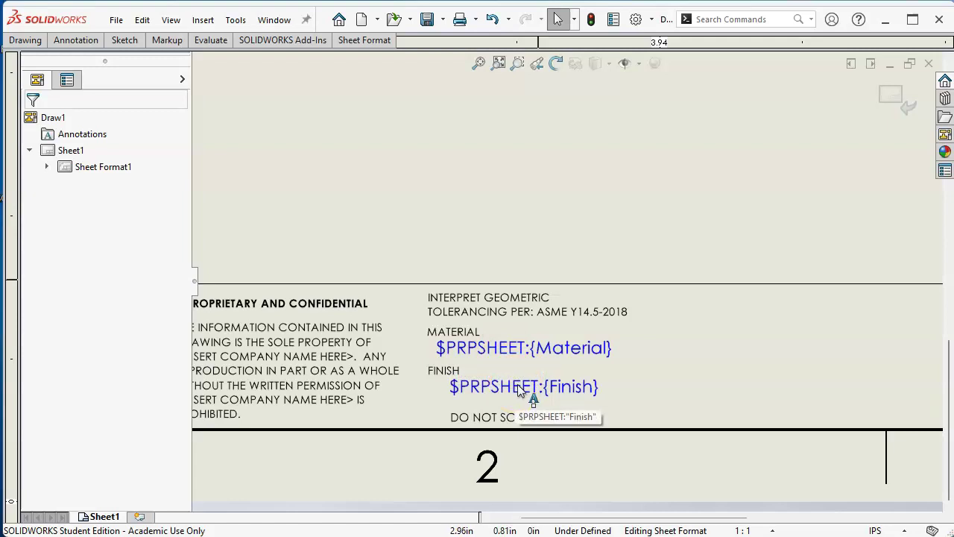
Move the UNLESS OTHERWISE SPECIFIED heading and its dimension tolerance notes into the title block strip, right of the material and finish notes.
left_click(555, 200)
key("z")
key("z")
left_click(732, 299)
scroll(727, 269, "up", 3)
scroll(712, 201, "down", 1)
scroll(693, 176, "up", 1)
scroll(705, 149, "down", 2)
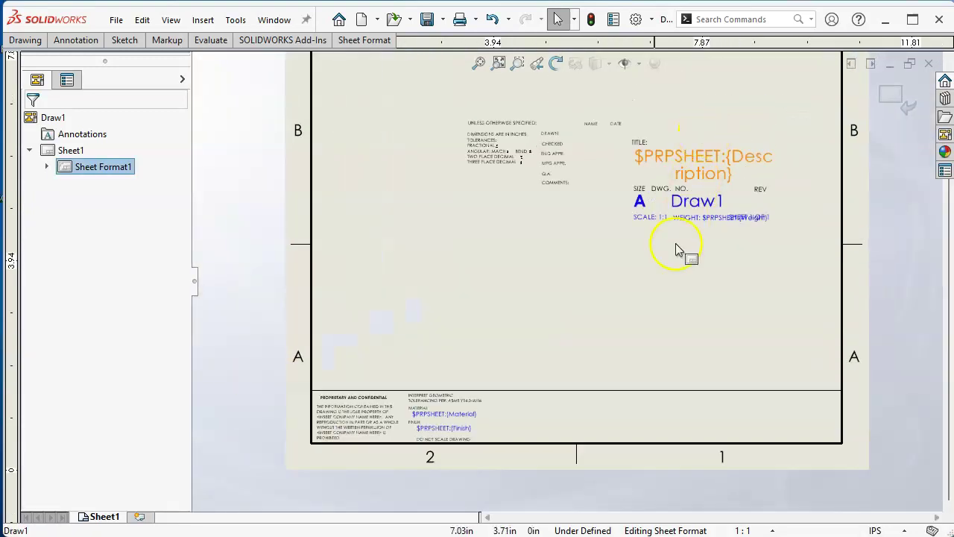
scroll(469, 142, "down", 2)
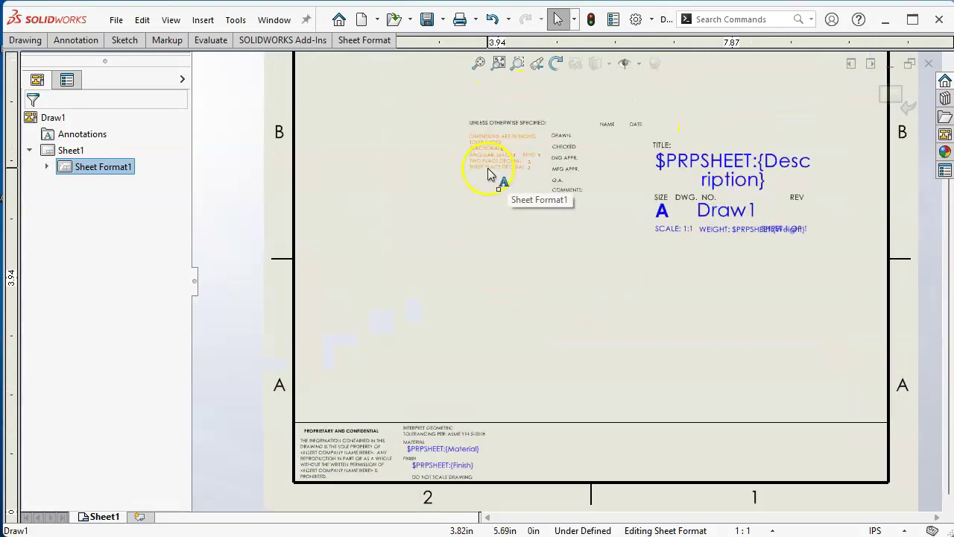
scroll(448, 168, "up", 1)
left_click_drag(465, 146, 579, 230)
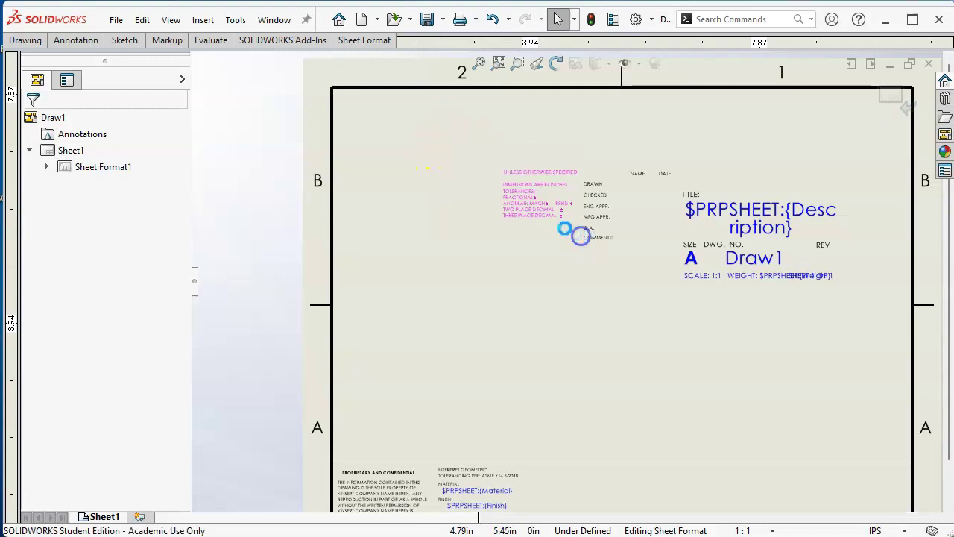
left_click_drag(536, 209, 561, 393)
scroll(602, 410, "up", 1)
scroll(604, 412, "down", 3)
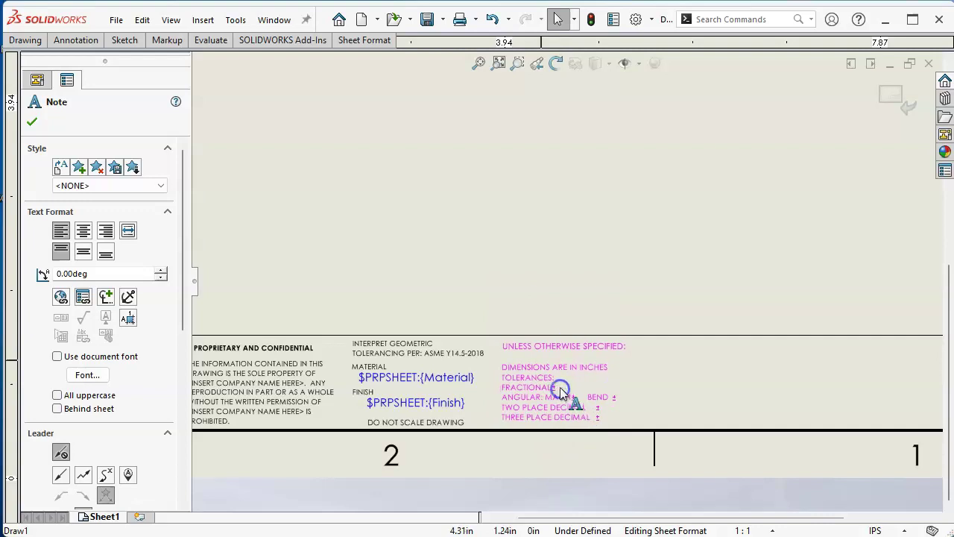
left_click(456, 245)
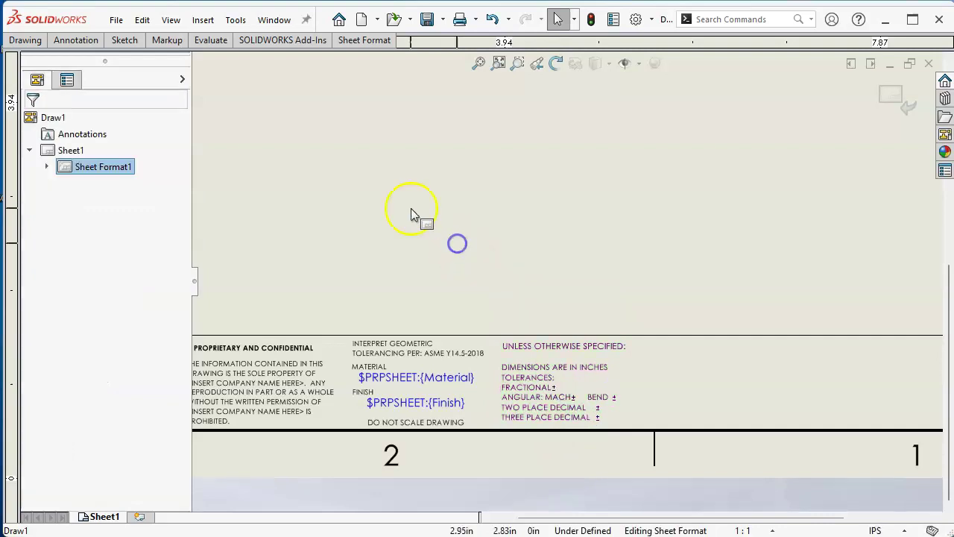
Sketch a vertical divider line about 1 in long between the proprietary and geometric tolerancing notes, from the horizontal line to the lower border.
left_click(110, 41)
left_click(64, 60)
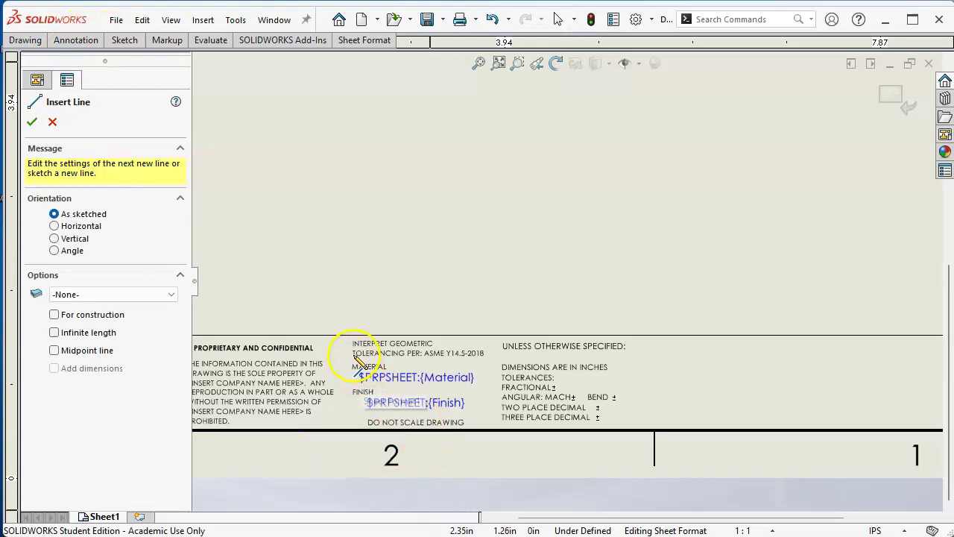
left_click(339, 335)
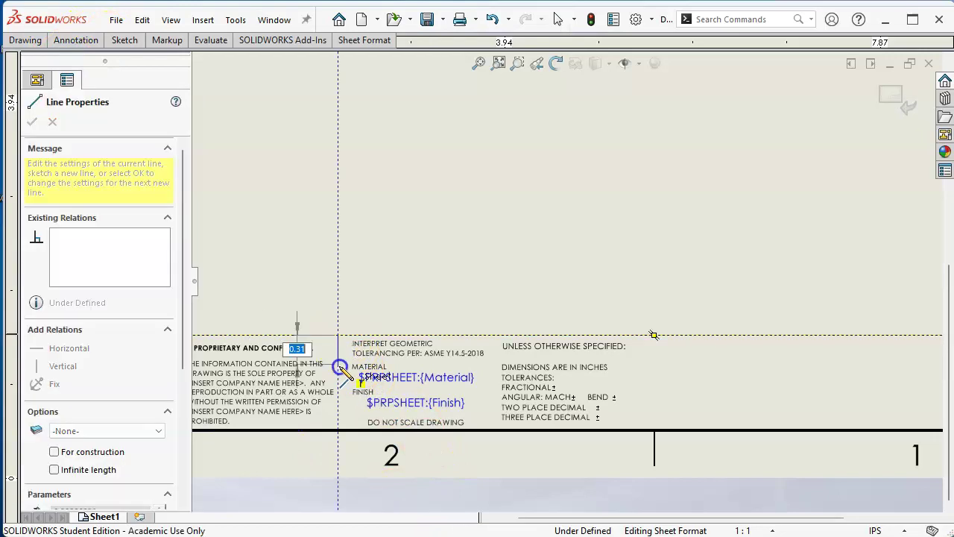
left_click(339, 431)
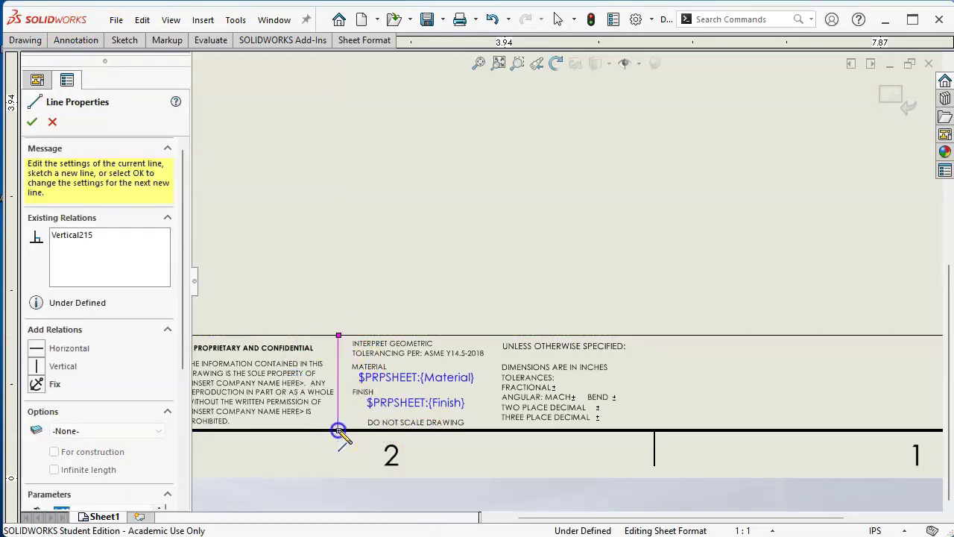
right_click(363, 252)
left_click(384, 258)
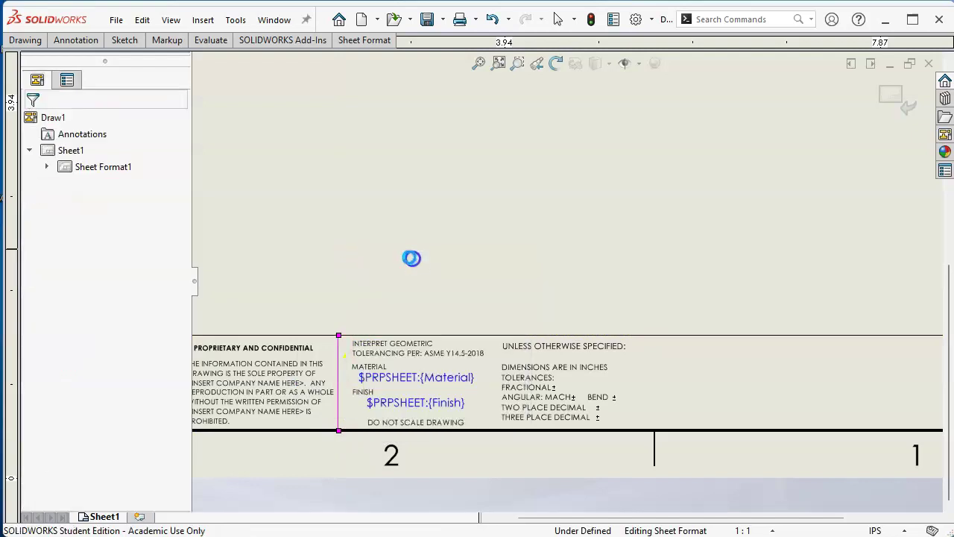
Set the X coordinate of the vertical divider line's start point to 2.2 in.
left_click(340, 364)
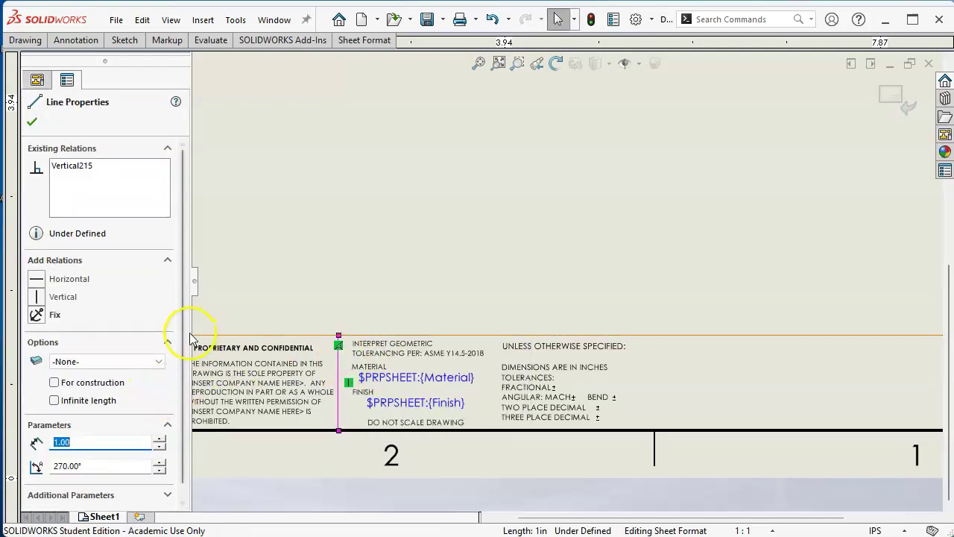
left_click_drag(184, 351, 184, 410)
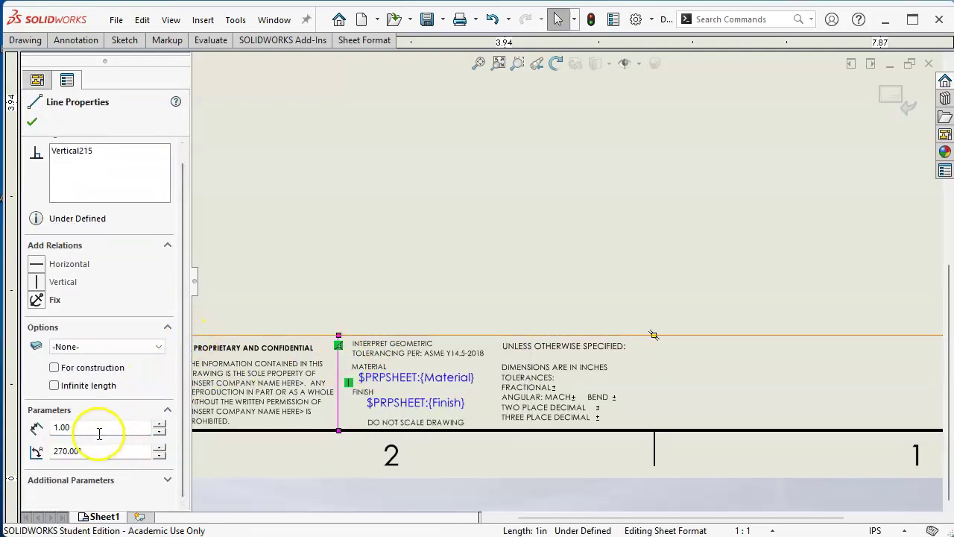
left_click(135, 481)
left_click_drag(182, 311, 182, 403)
left_click(92, 364)
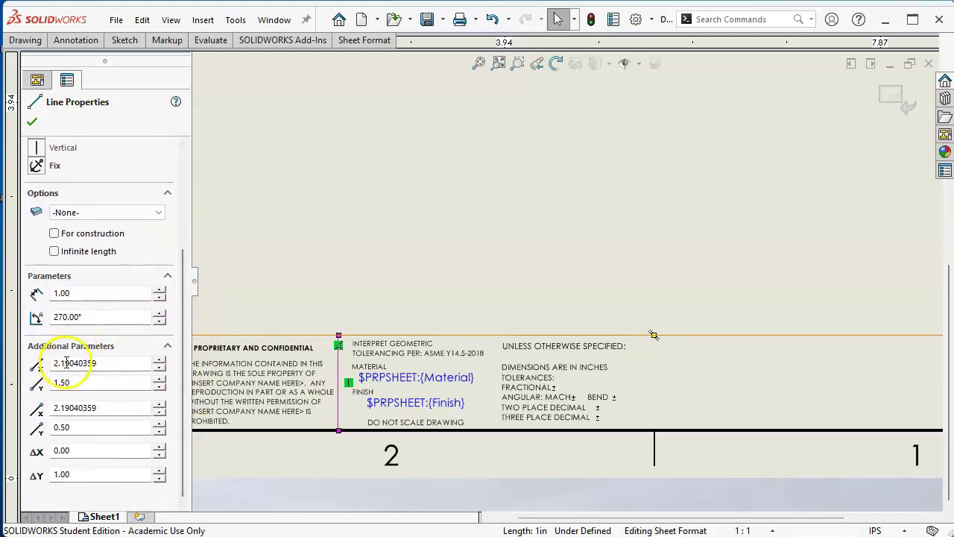
left_click_drag(62, 363, 217, 356)
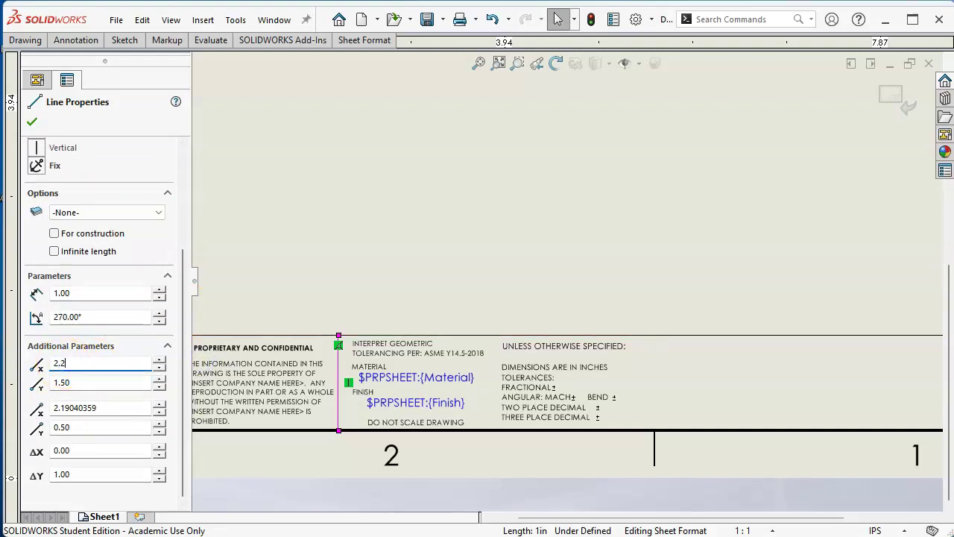
key("Tab")
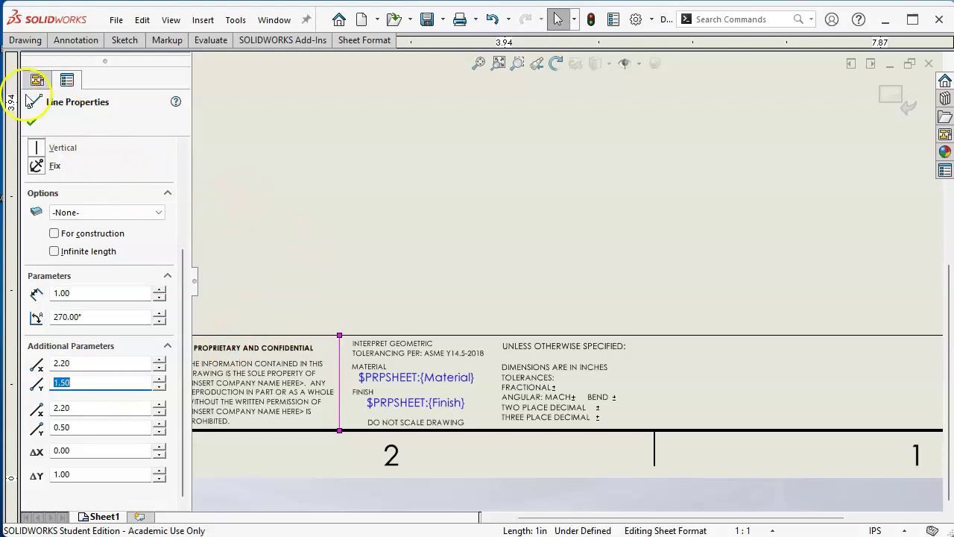
left_click(31, 119)
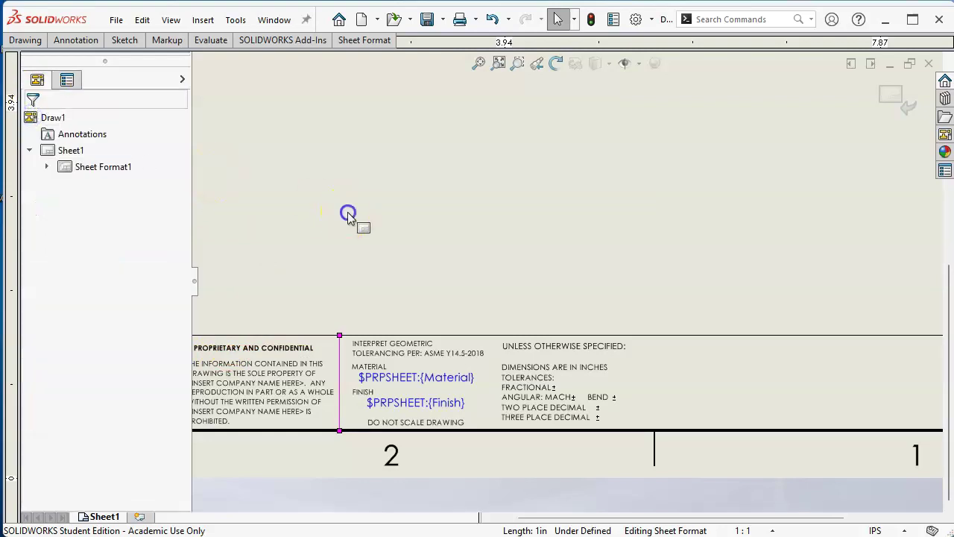
Fix the upper endpoint of the vertical divider line in place.
left_click(339, 338)
left_click(381, 272)
left_click(308, 194)
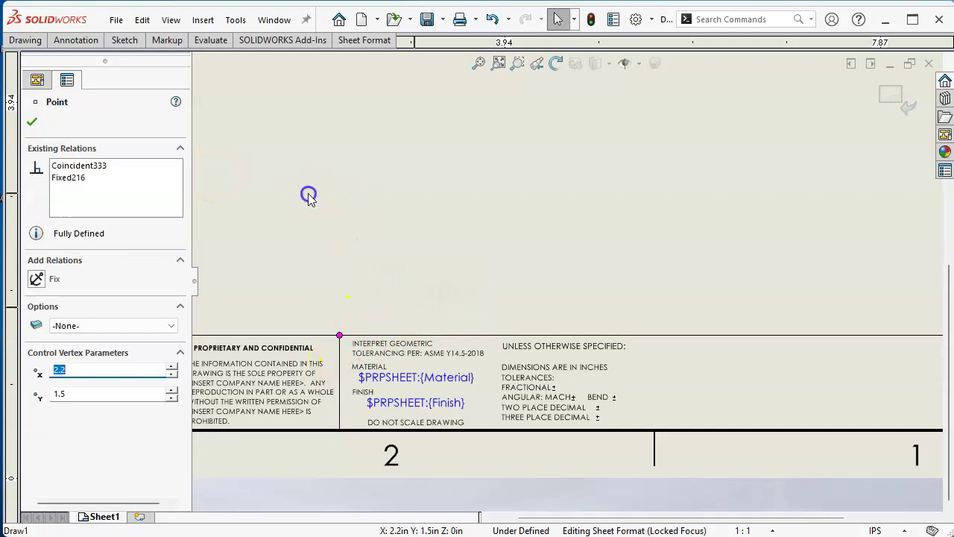
Move the DRAWN note together with its blank name and date notes down, away from the other approval notes.
middle_click(356, 206)
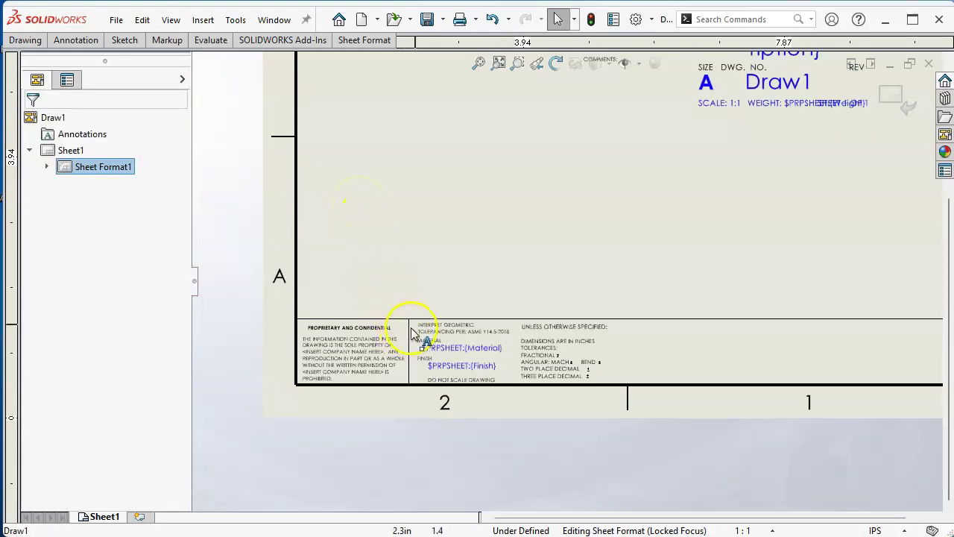
scroll(429, 344, "down", 2)
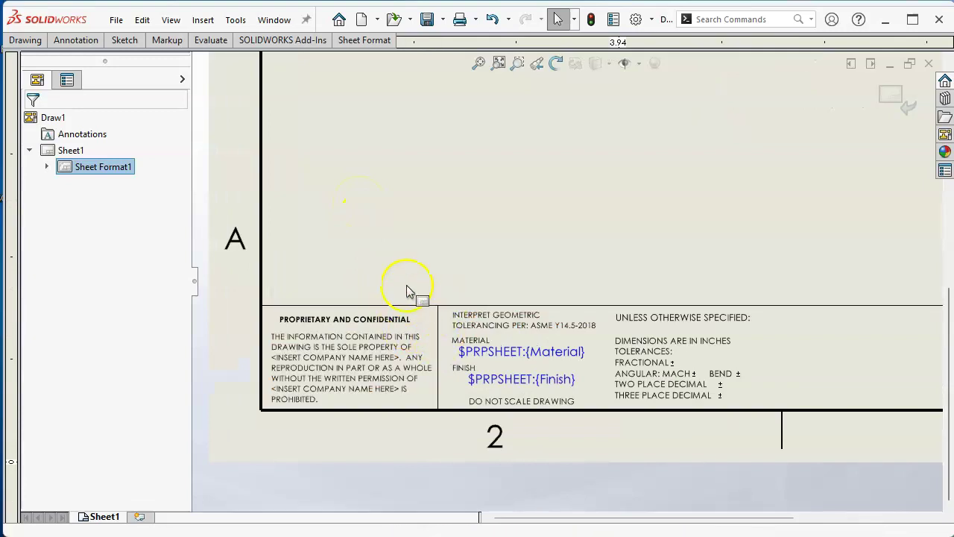
scroll(485, 262, "up", 5)
scroll(609, 295, "down", 3)
scroll(666, 276, "up", 3)
scroll(709, 212, "down", 2)
scroll(692, 206, "down", 2)
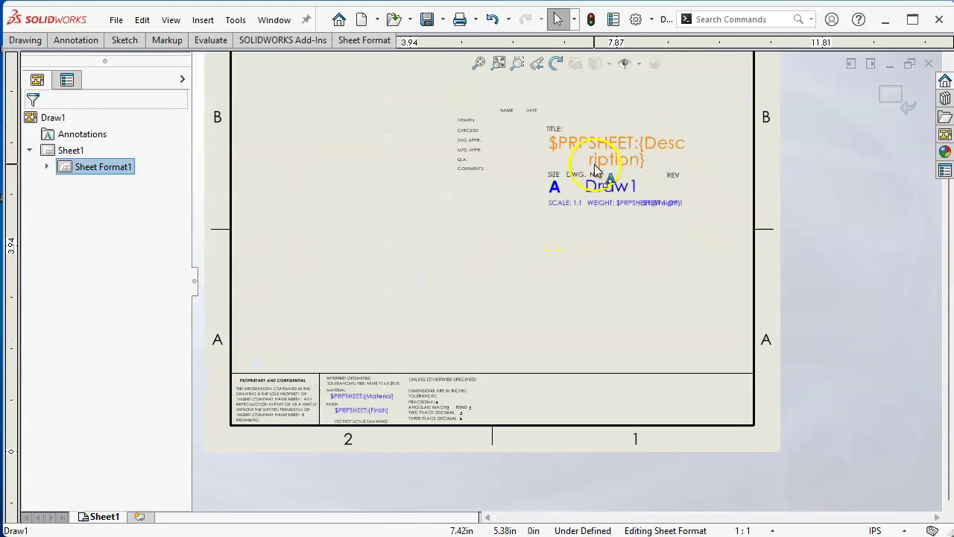
left_click_drag(435, 92, 536, 187)
left_click(457, 123)
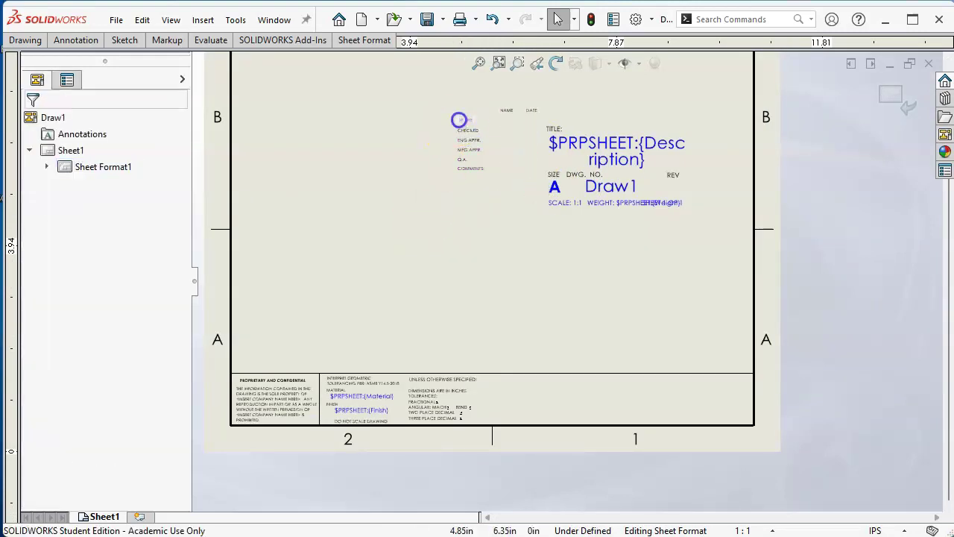
scroll(526, 132, "down", 1)
left_click(505, 151)
left_click(543, 151, "ctrl")
left_click_drag(447, 154, 440, 385)
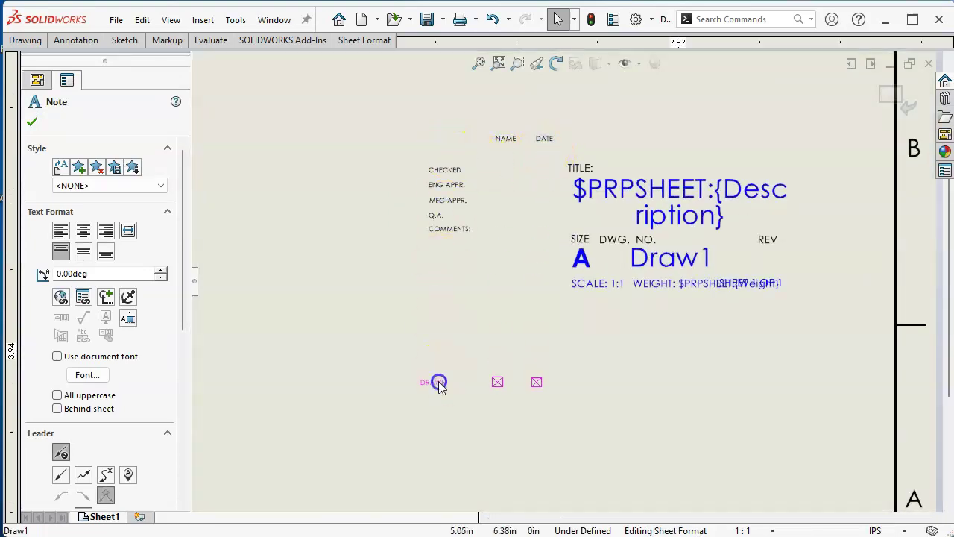
Delete the NAME, DATE, CHECKED, ENG APPR., MFG APPR., Q.A. and COMMENTS notes with their remaining blank notes.
left_click_drag(565, 109, 339, 253)
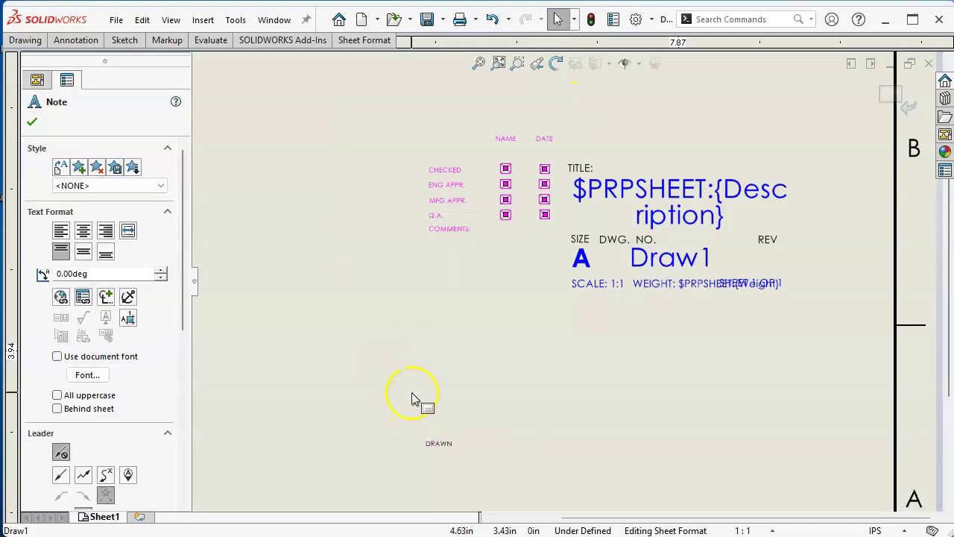
left_click(413, 399)
Move the DRAWN note and its two blank notes to just above the title block strip.
scroll(447, 383, "up", 5)
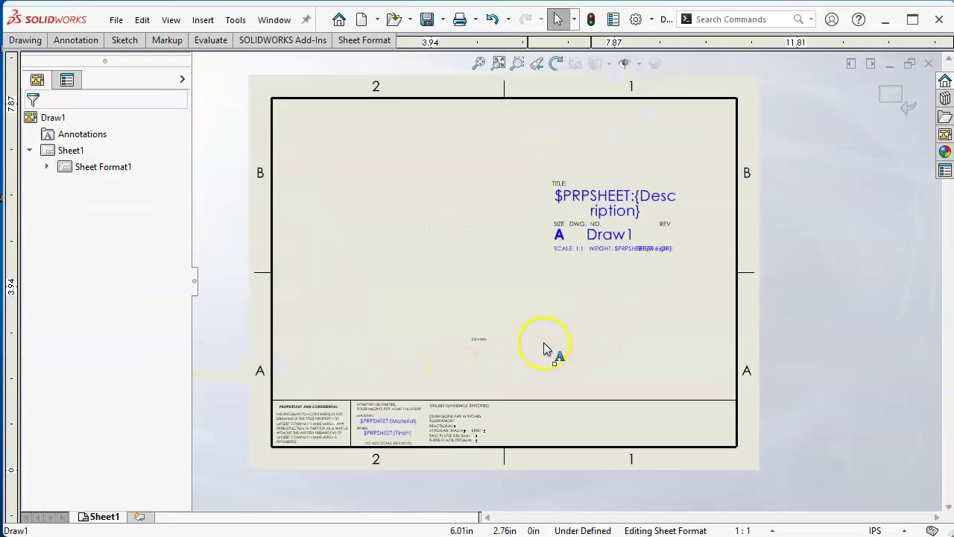
scroll(522, 348, "down", 2)
mouse_move(430, 298)
left_mouse_down()
mouse_move(571, 375)
mouse_move(593, 374)
left_mouse_up()
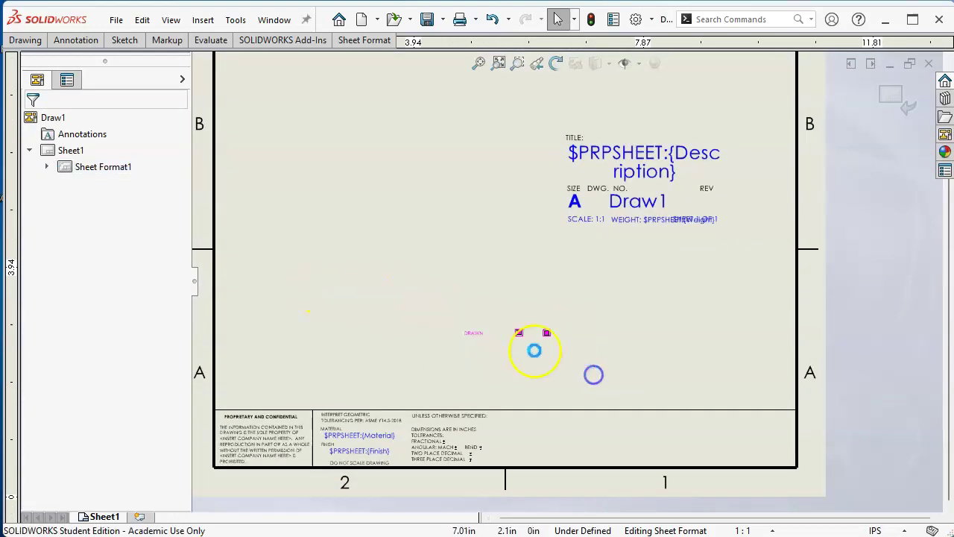
left_click_drag(495, 383, 642, 402)
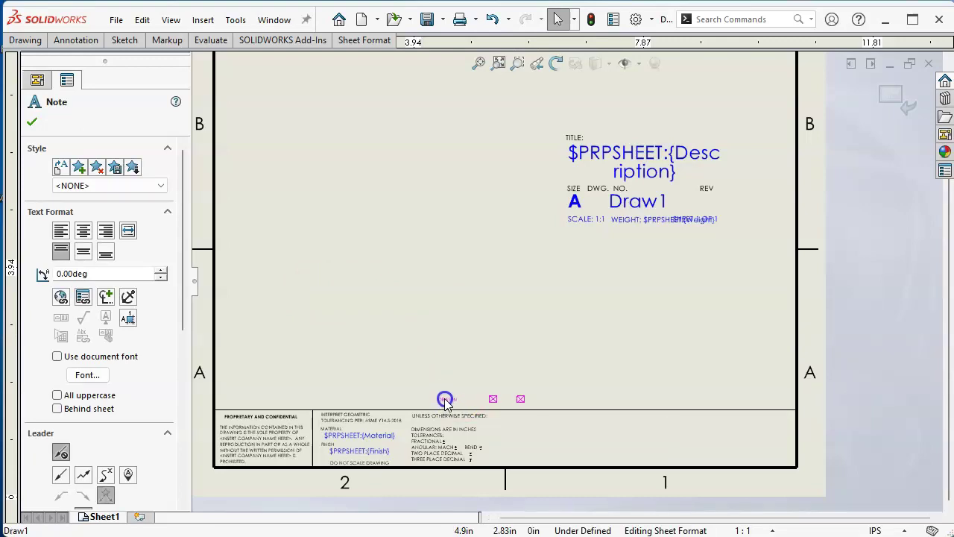
left_click(564, 357)
Move the TITLE label and description note down near the strip and widen the description text box to fit one line.
left_click(597, 149)
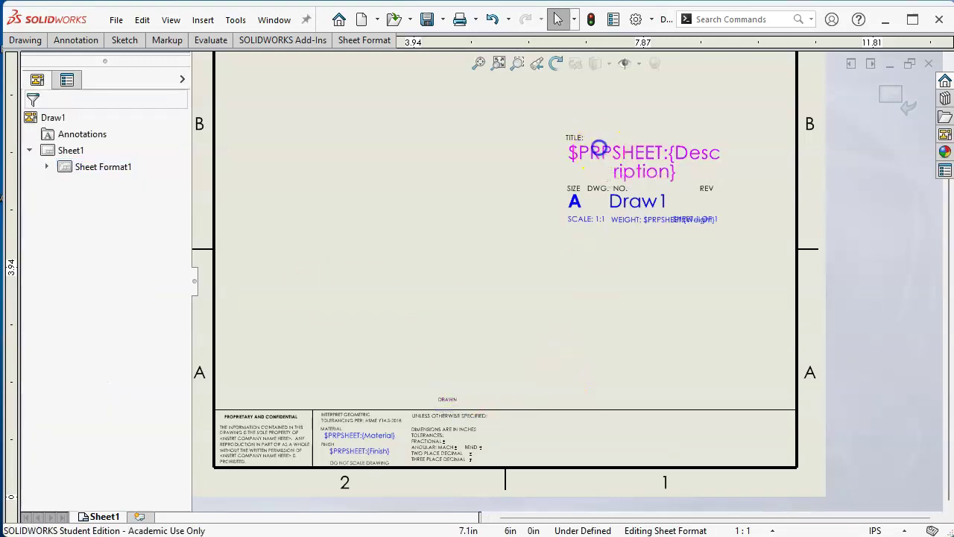
left_click_drag(574, 139, 497, 334)
double_click(492, 329)
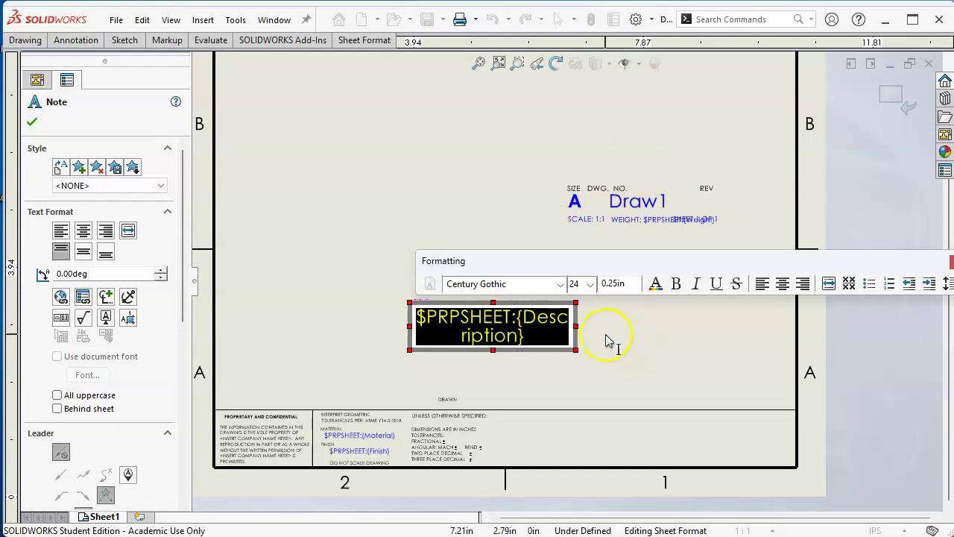
left_click_drag(577, 325, 677, 307)
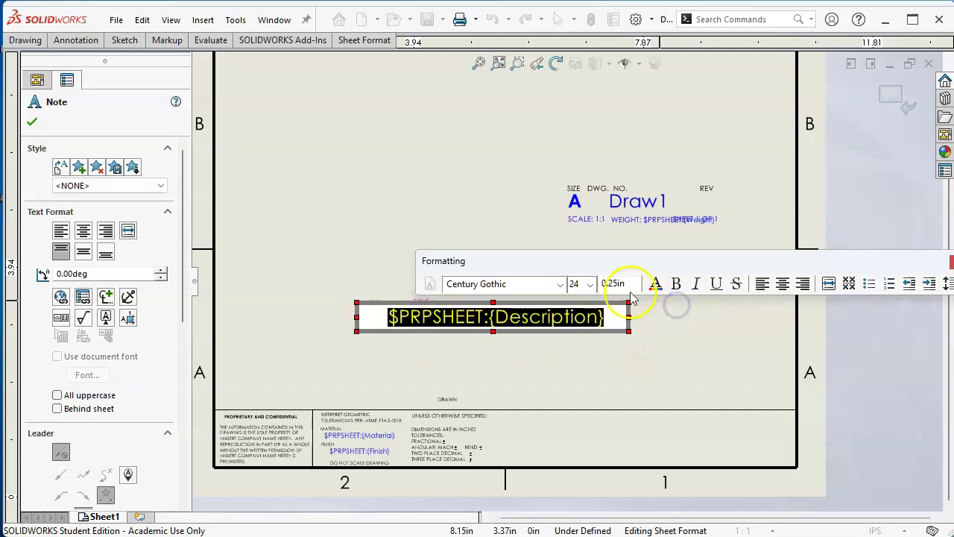
Set the font size of the description note to 20.
left_click(590, 284)
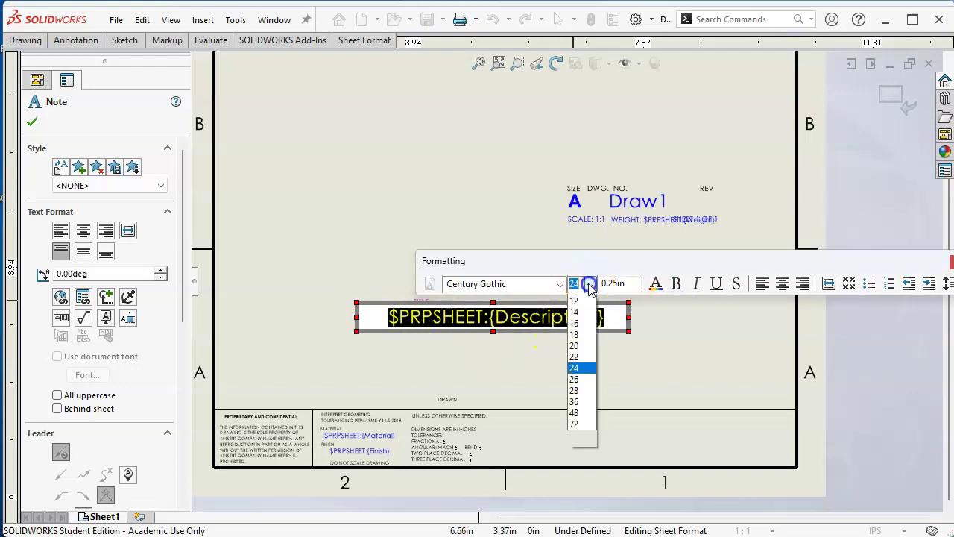
left_click(576, 389)
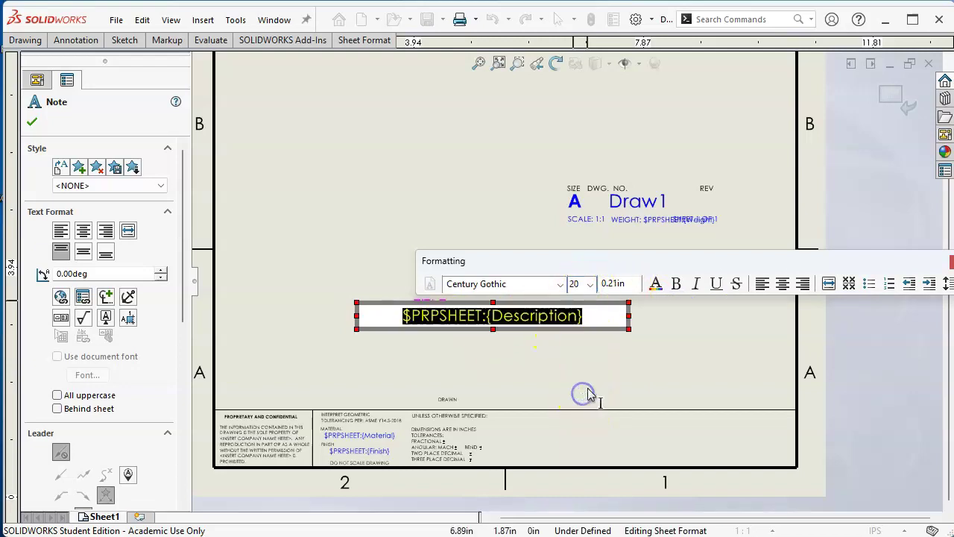
left_click(603, 373)
Move the description note and the TITLE label into the title block strip, right of the tolerance notes.
left_click_drag(512, 320, 646, 430)
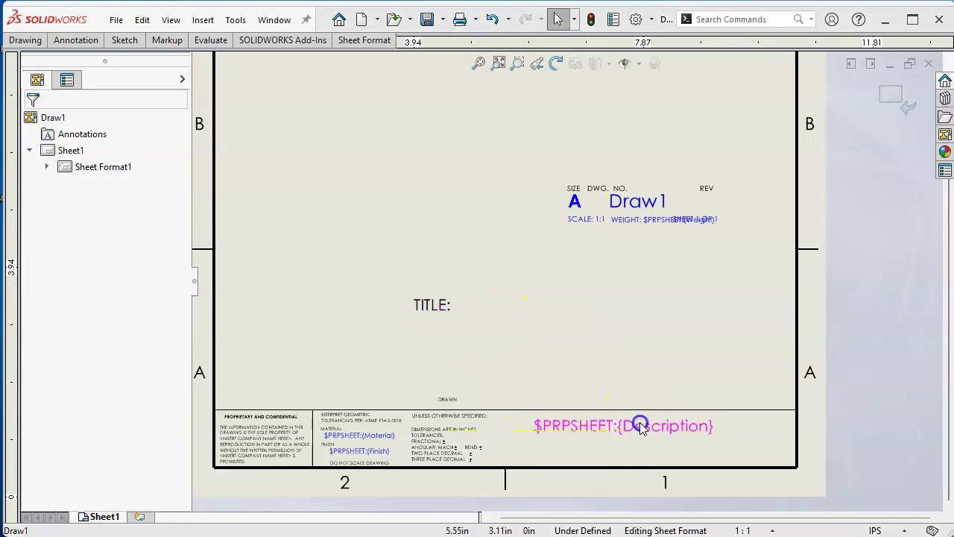
scroll(639, 425, "down", 2)
left_click_drag(273, 181, 406, 386)
Shift the description note clear of the TITLE label and set the label's font size to 14.
double_click(407, 386)
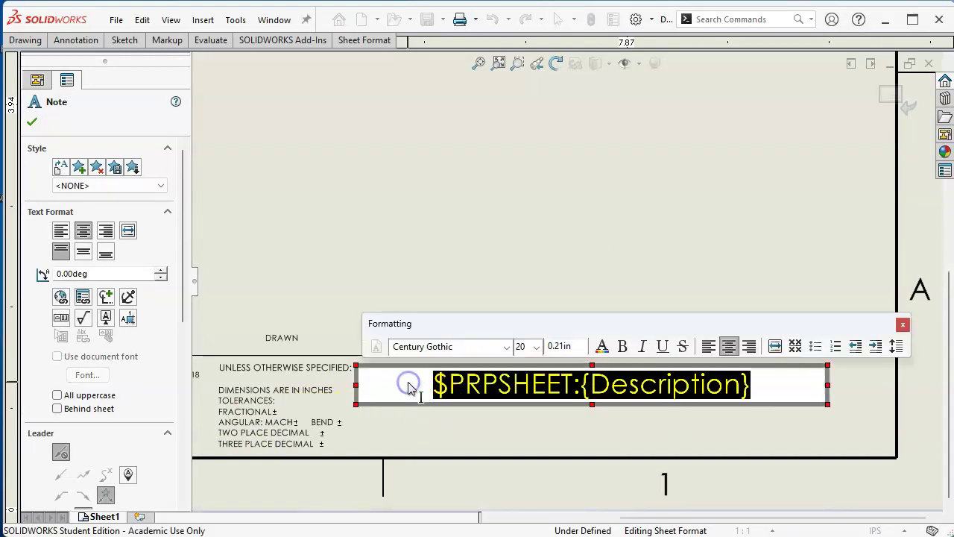
left_click(490, 214)
left_click_drag(372, 384, 400, 316)
double_click(395, 383)
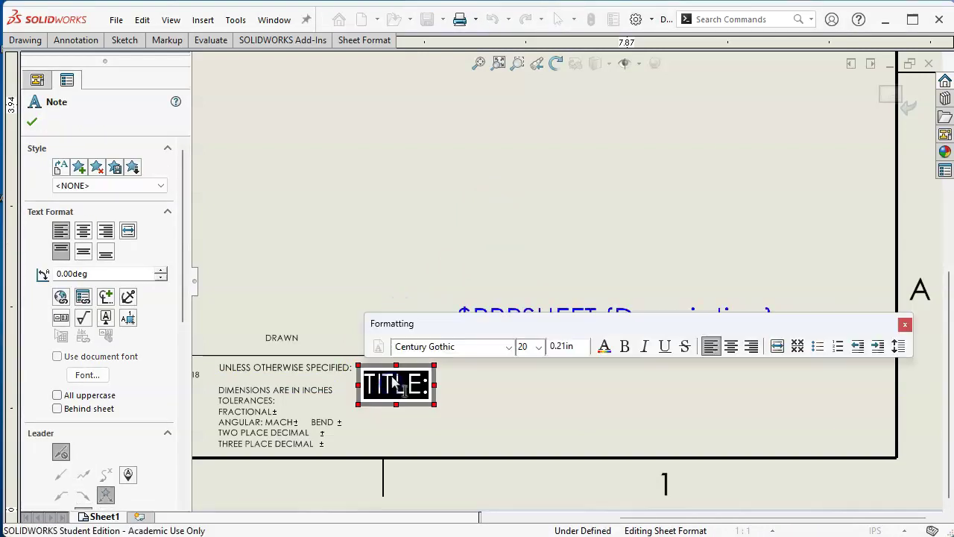
left_click(543, 347)
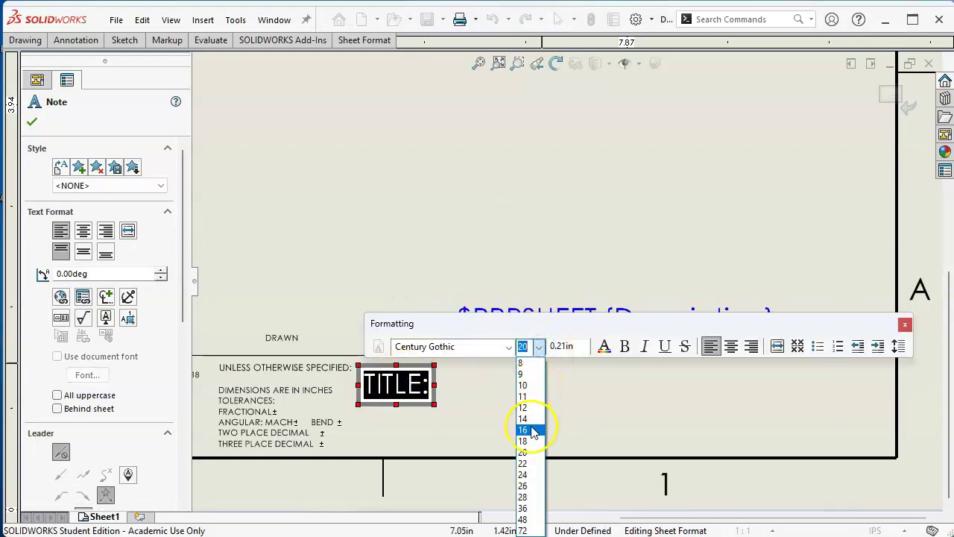
left_click(531, 422)
left_click(440, 248)
Place the TITLE label just under the strip's upper line and the description note directly to its right.
left_click(395, 379)
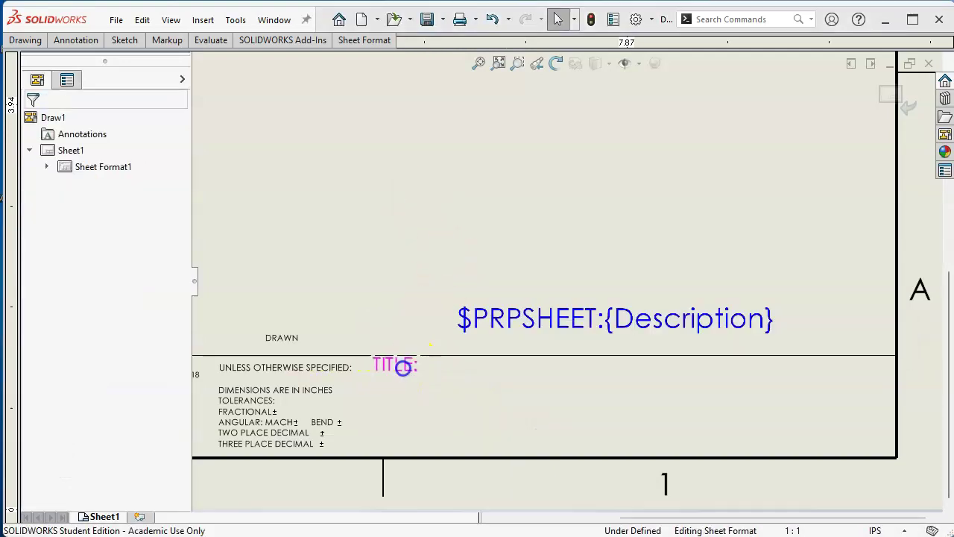
left_click_drag(511, 324, 475, 375)
left_click(491, 273)
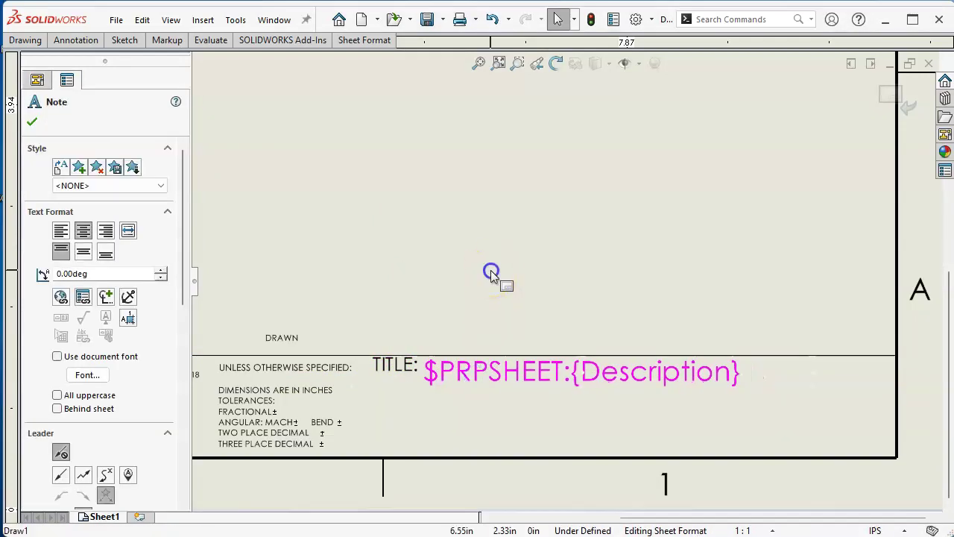
Move the DWG. NO. label beneath TITLE in the strip and place the drawing number note beside it.
scroll(532, 271, "up", 3)
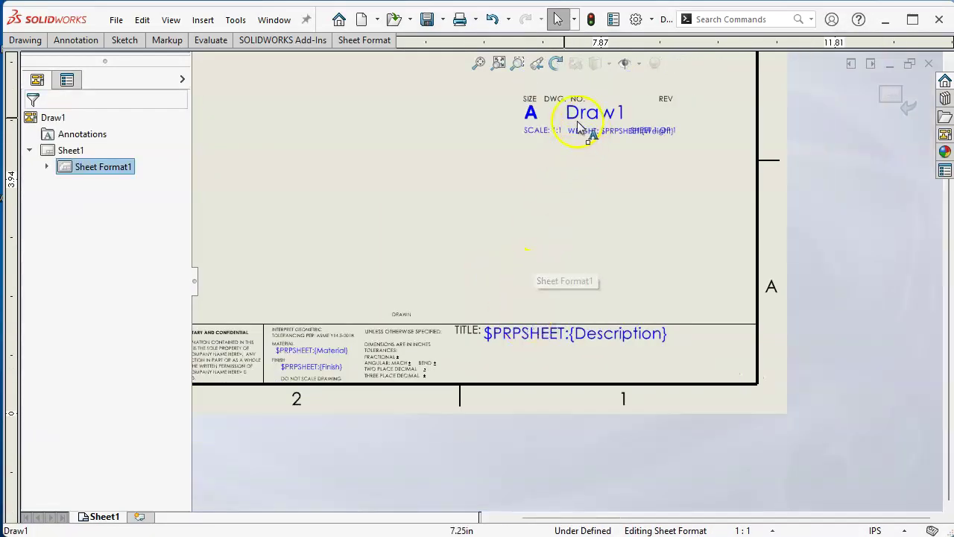
scroll(584, 127, "down", 1)
left_click_drag(587, 147, 588, 310)
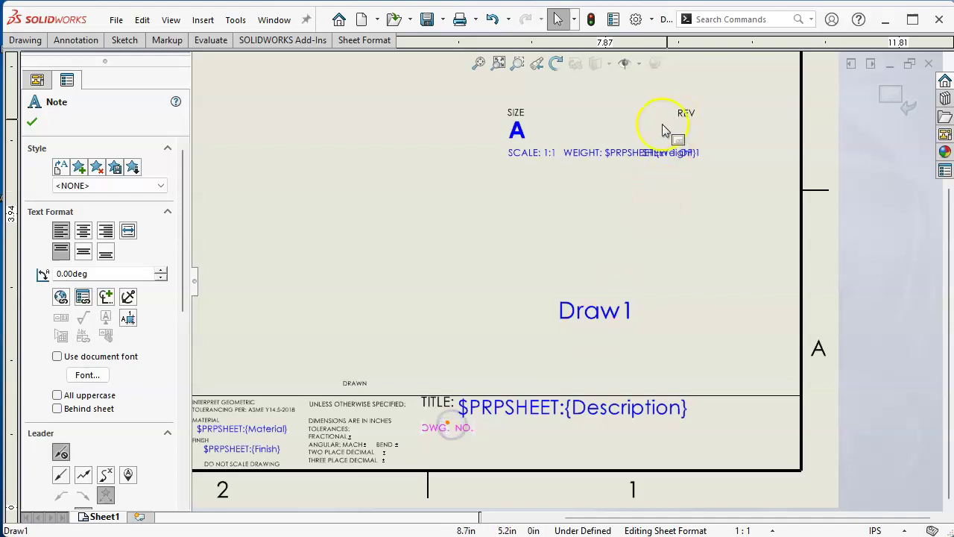
left_click_drag(592, 312, 513, 435)
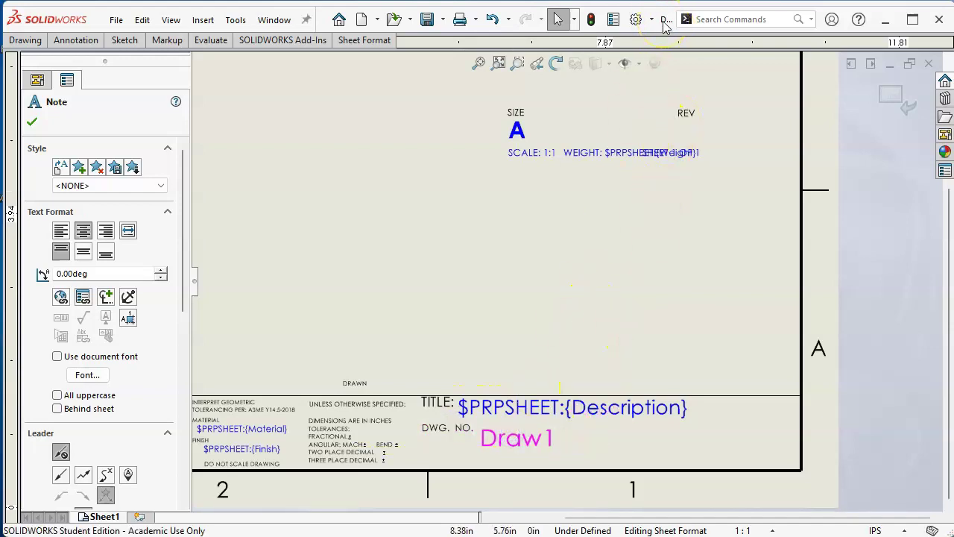
left_click_drag(513, 440, 518, 429)
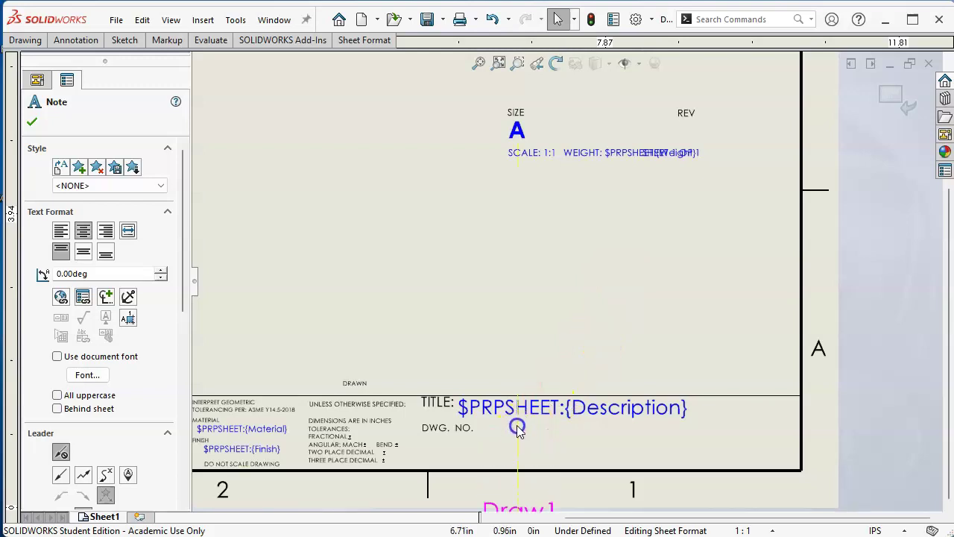
key("Escape")
scroll(532, 335, "up", 2)
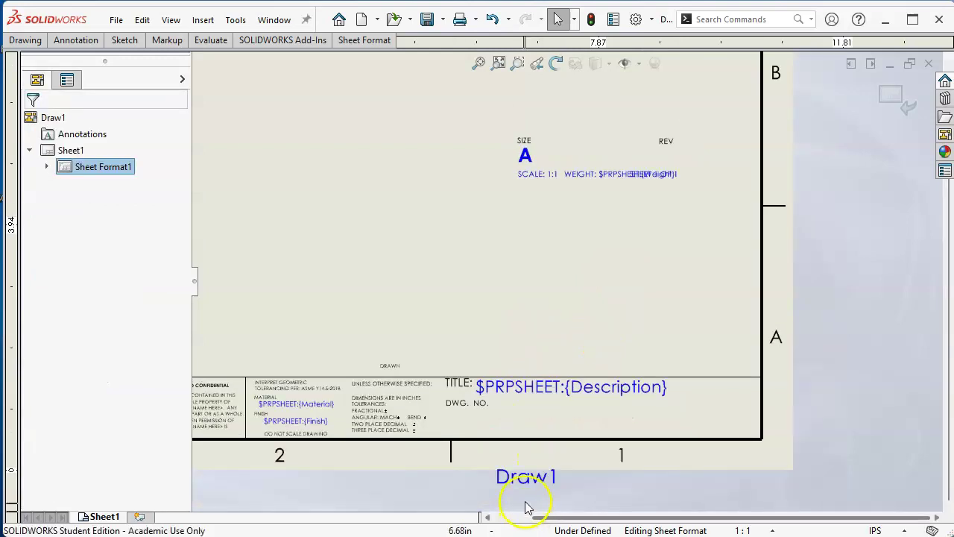
left_click_drag(526, 463, 521, 410)
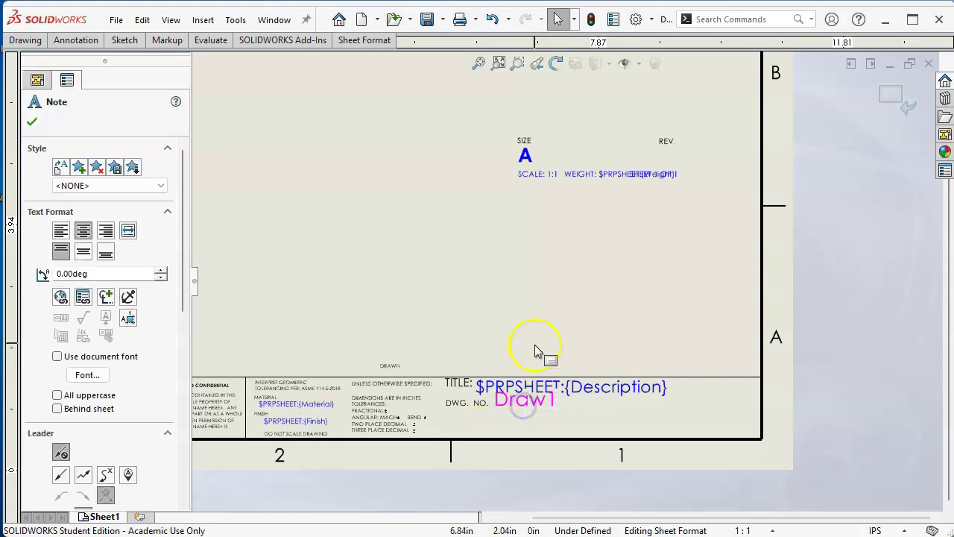
Set the drawing number note's font size to 18 and align it directly right of the DWG. NO. label.
scroll(489, 451, "down", 5)
left_click_drag(561, 369, 553, 388)
double_click(553, 388)
left_click(630, 317)
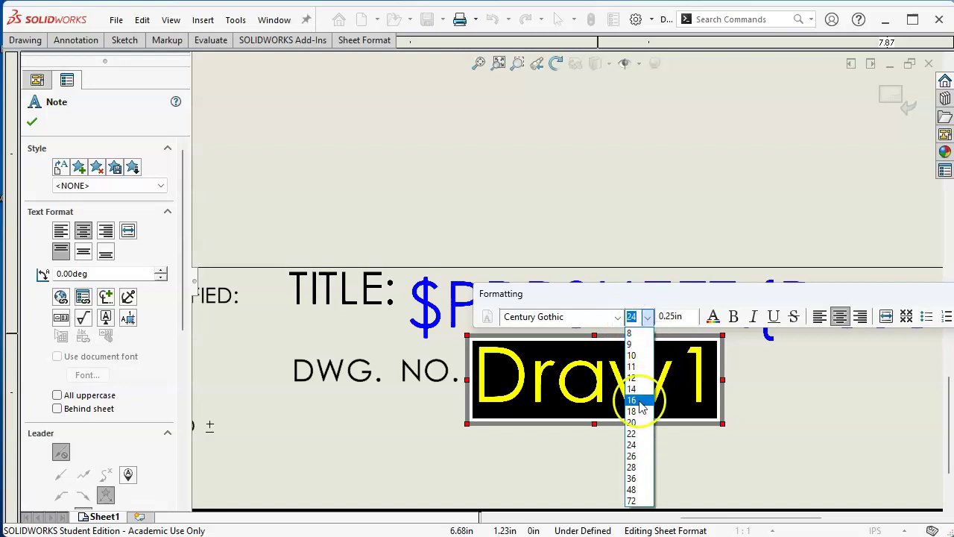
left_click(632, 411)
left_click(621, 195)
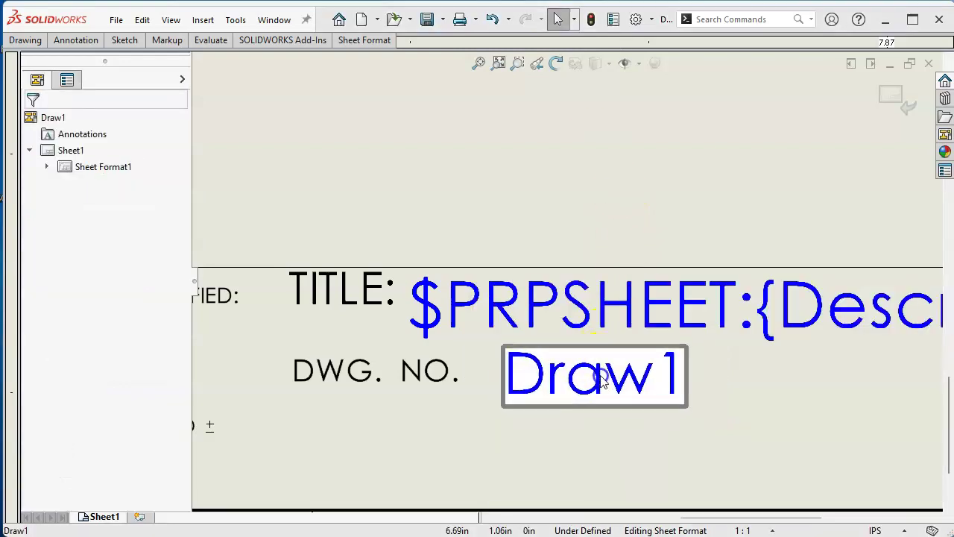
left_click_drag(602, 380, 571, 381)
left_click(567, 217)
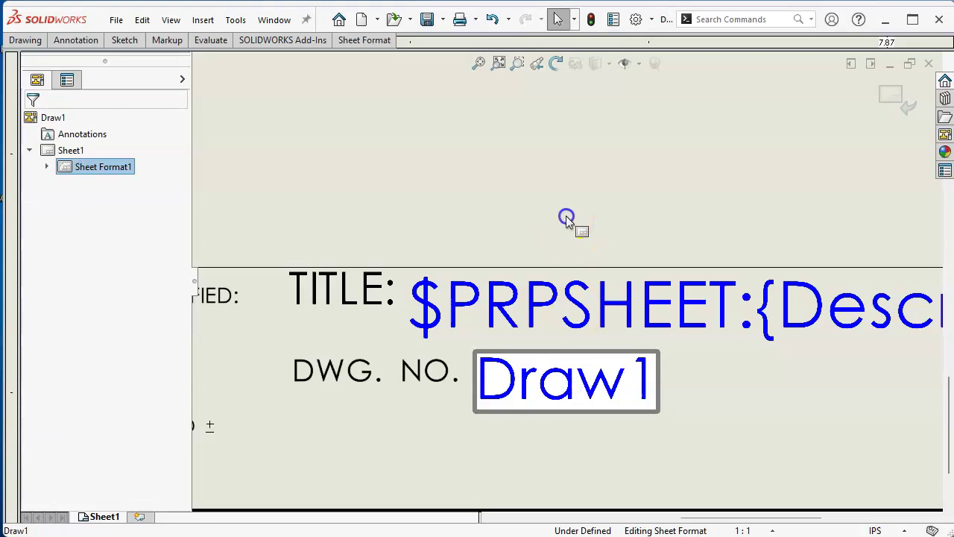
Move the DRAWN label into the title block strip, beneath the DWG. NO. label.
scroll(568, 219, "up", 3)
scroll(604, 213, "up", 2)
scroll(634, 211, "down", 4)
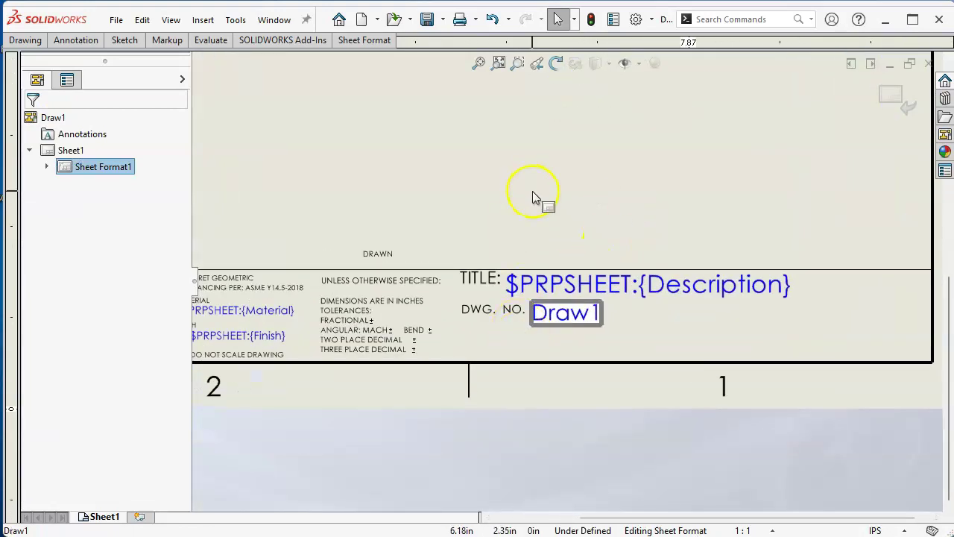
scroll(532, 175, "up", 3)
scroll(532, 170, "down", 2)
scroll(580, 241, "up", 2)
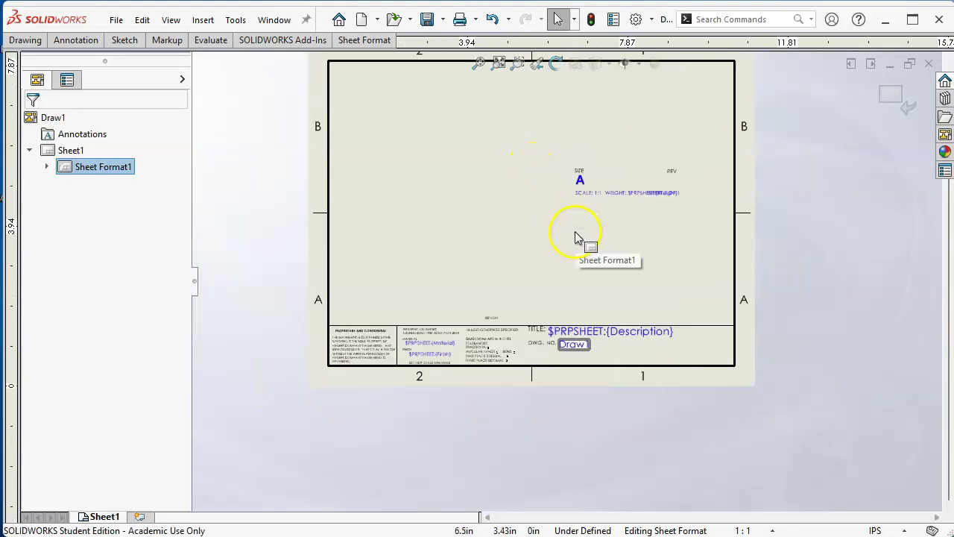
scroll(544, 350, "down", 3)
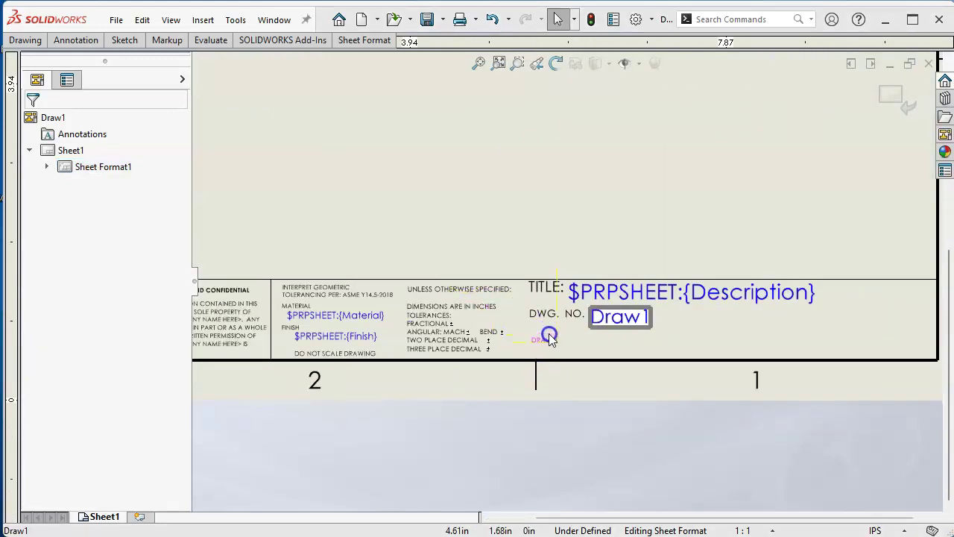
left_click(561, 226)
Move the two blank name and date notes into the strip, directly right of the DRAWN label.
left_click_drag(463, 205, 659, 276)
left_click(520, 266)
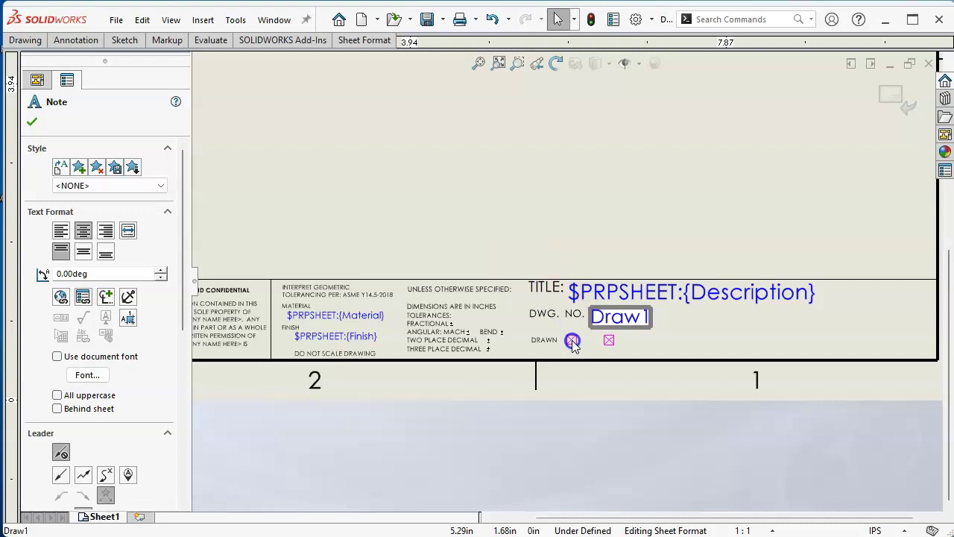
key("Escape")
scroll(604, 234, "up", 5)
scroll(614, 219, "down", 3)
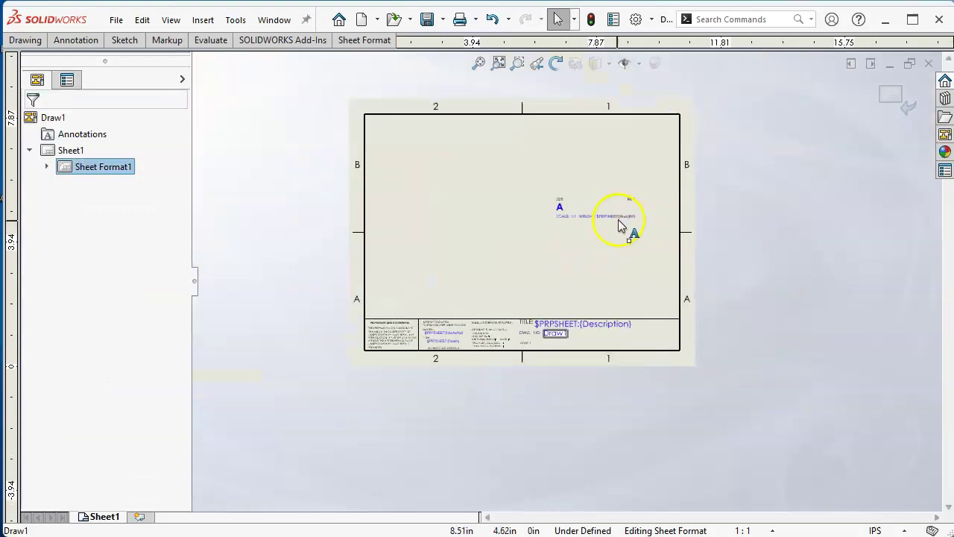
Move the SCALE note beneath the DRAWN label and bring the remaining SIZE, REV, WEIGHT and SHEET notes down together near the strip.
scroll(564, 288, "down", 3)
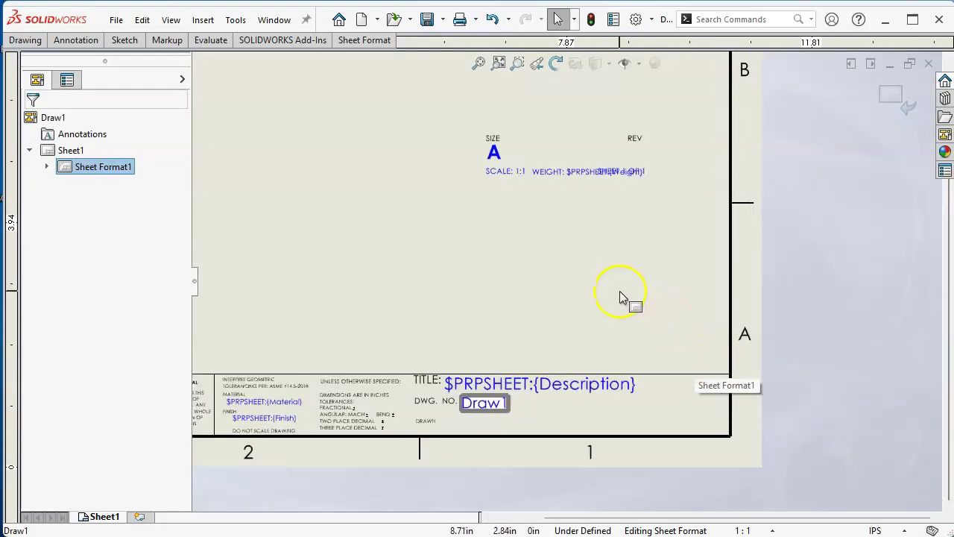
mouse_move(498, 183)
left_mouse_down()
mouse_move(492, 175)
mouse_move(441, 416)
mouse_move(424, 436)
left_mouse_up()
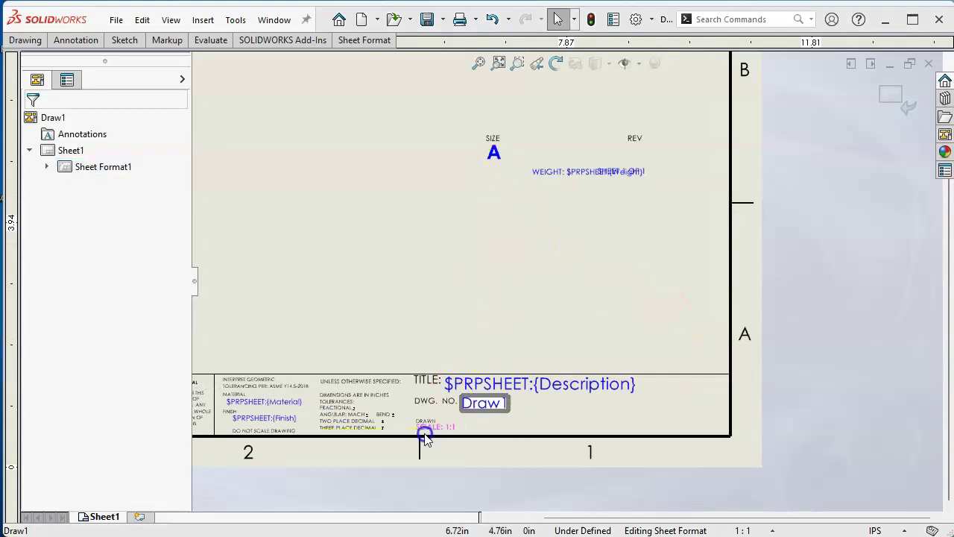
left_click_drag(682, 155, 483, 207)
left_click_drag(694, 121, 358, 206)
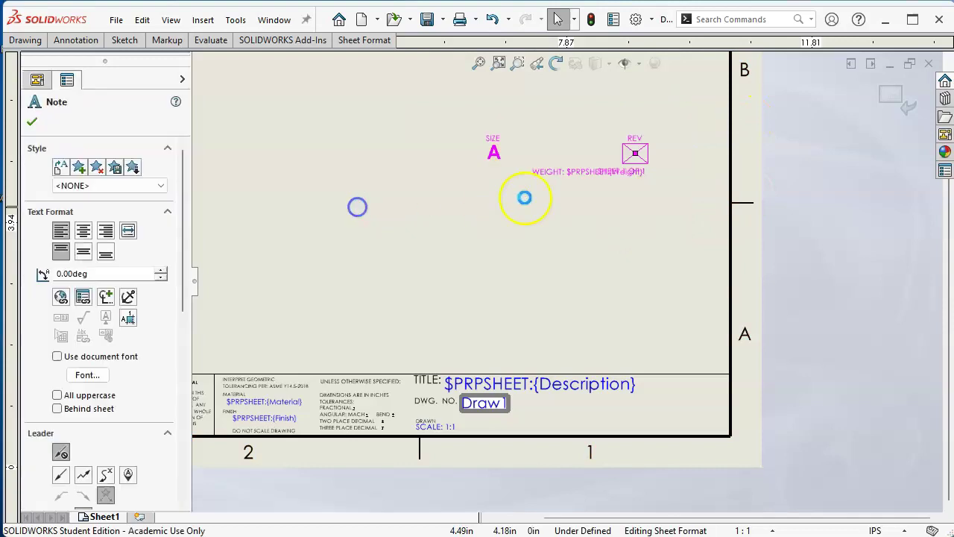
left_click_drag(549, 183, 618, 368)
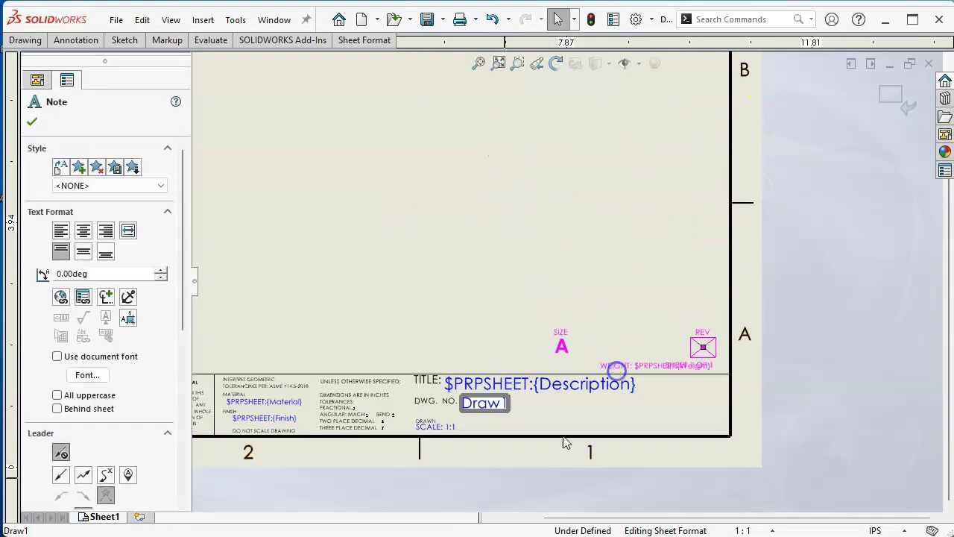
Nudge the SCALE note slightly down so it clears the DRAWN label and stays left-aligned with it.
scroll(429, 461, "down", 2)
scroll(489, 400, "down", 3)
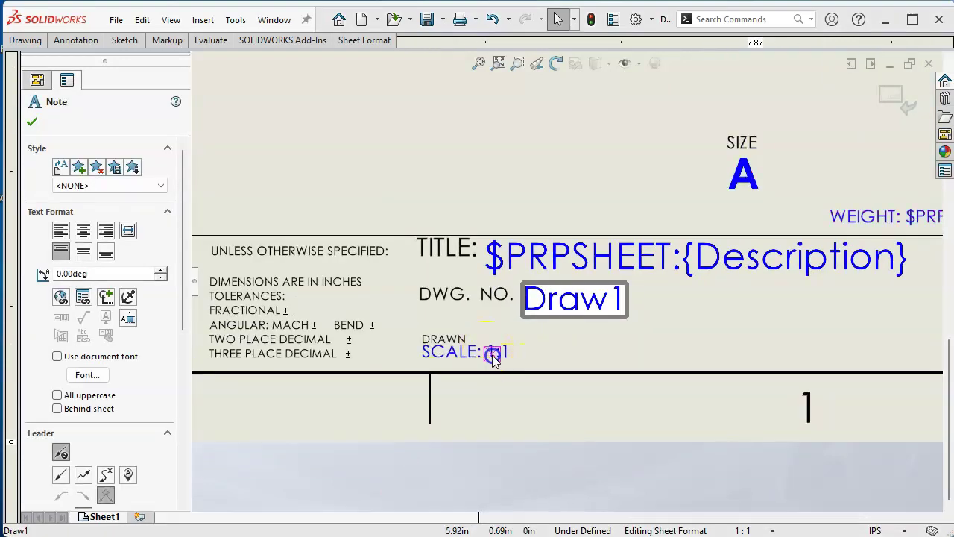
key("Escape")
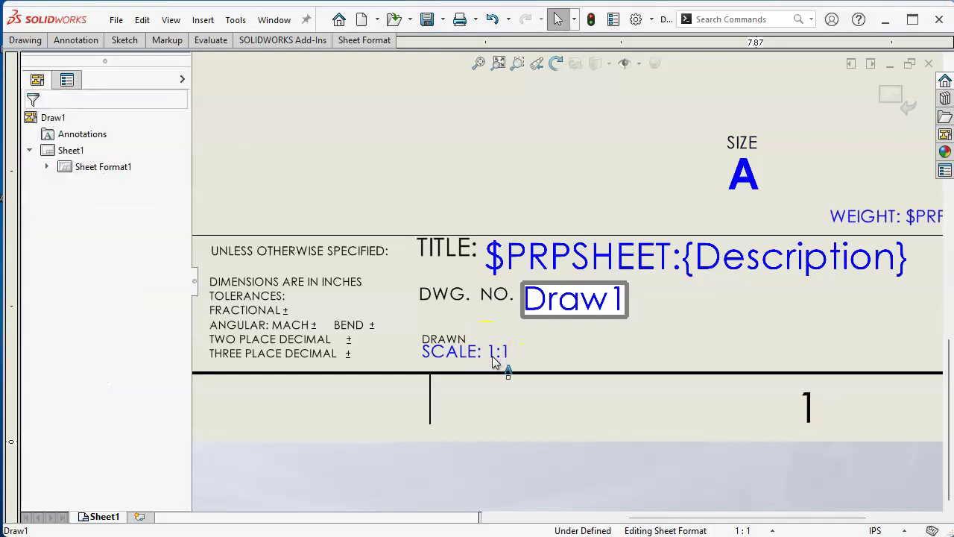
left_click_drag(437, 351, 433, 364)
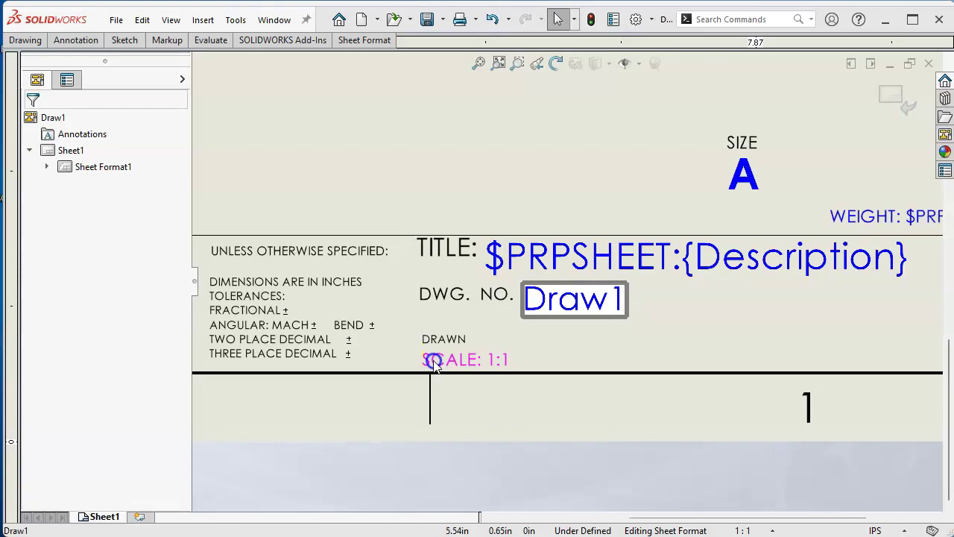
mouse_move(435, 362)
left_mouse_down()
mouse_move(444, 390)
mouse_move(438, 362)
left_mouse_up()
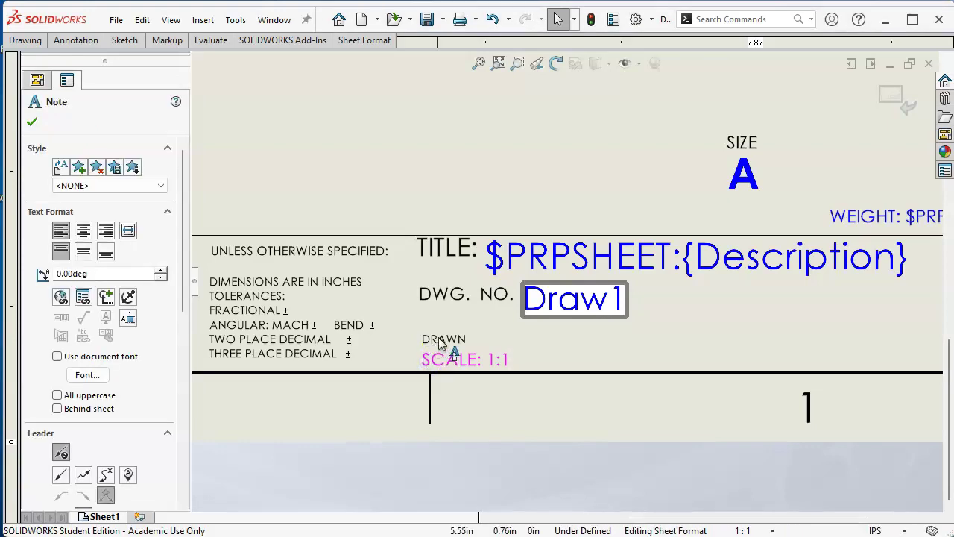
left_click(492, 187)
Move the WEIGHT note into the title block strip, on the same row to the right of the SCALE note.
scroll(565, 202, "up", 1)
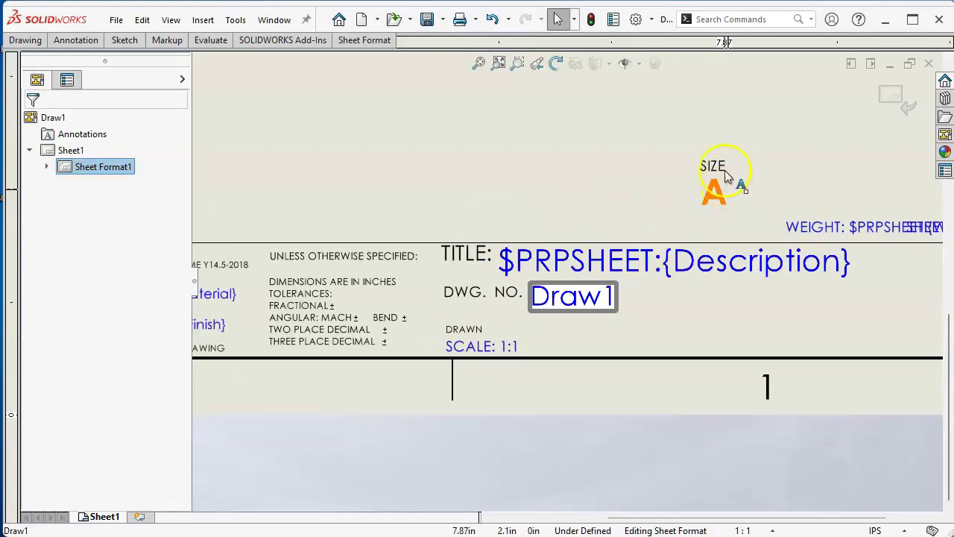
scroll(770, 181, "up", 1)
scroll(743, 240, "down", 1)
left_click_drag(744, 240, 520, 369)
left_click(771, 171)
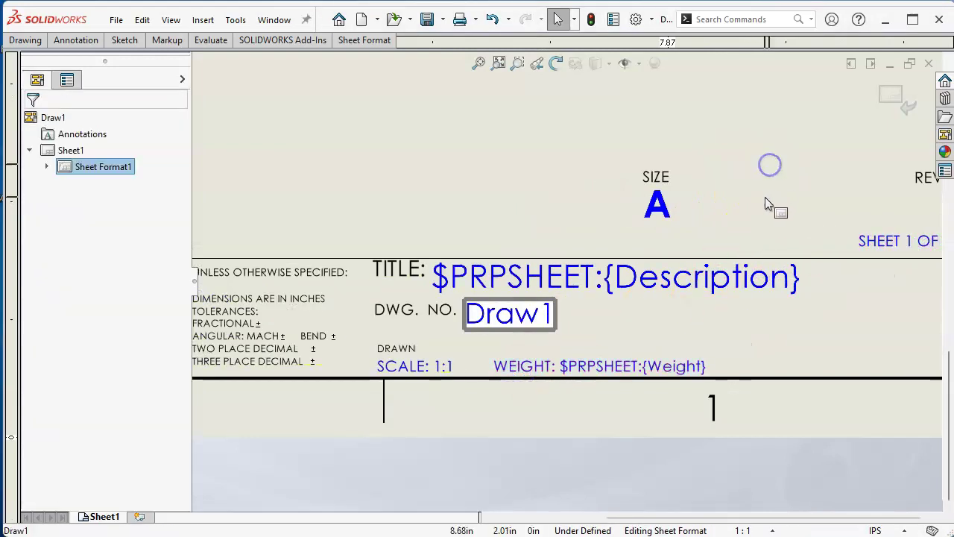
Move the SHEET 1 OF 1 note into the lower-right corner of the title block strip.
scroll(778, 207, "up", 1)
left_click_drag(826, 257, 835, 368)
left_click(785, 225)
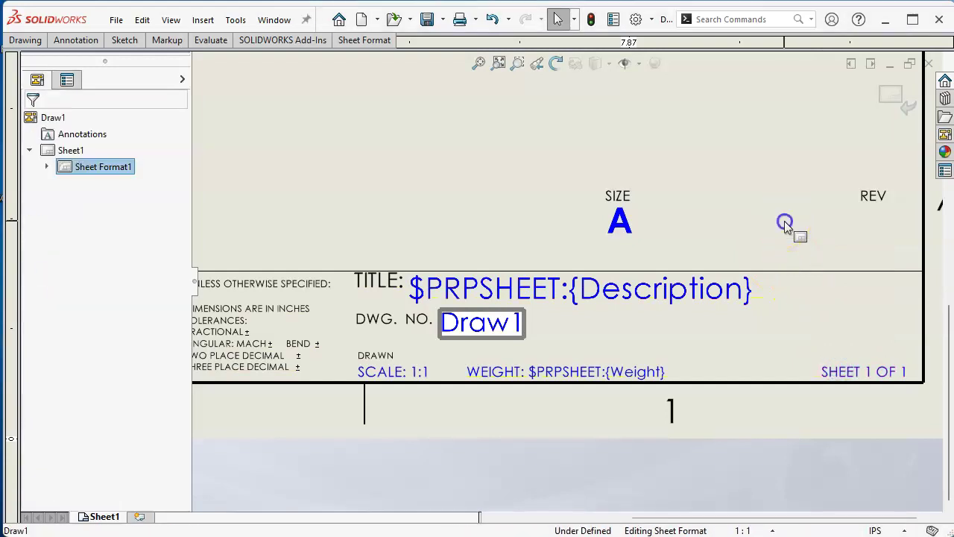
Shift the WEIGHT note slightly right so it sits between the SCALE and SHEET notes.
left_click_drag(540, 373, 571, 373)
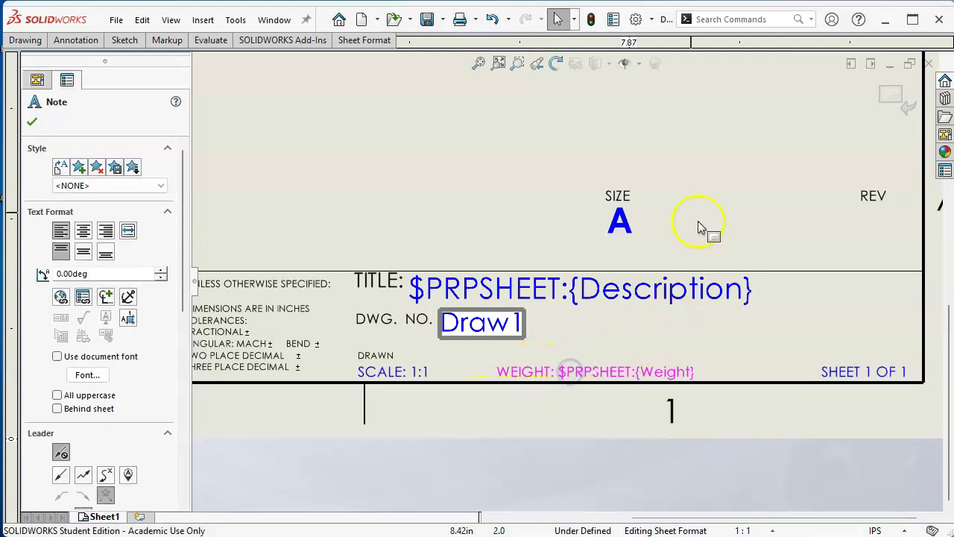
left_click(671, 203)
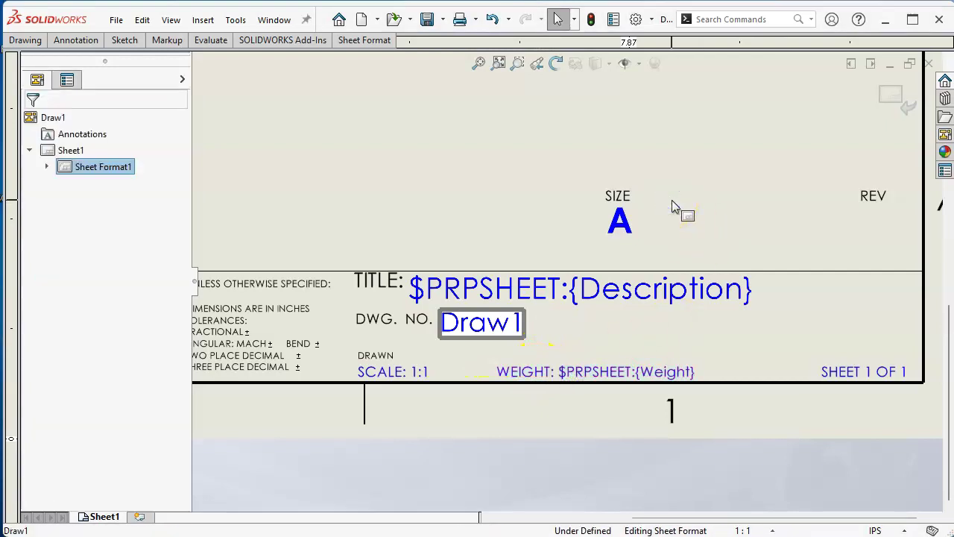
left_click(692, 218)
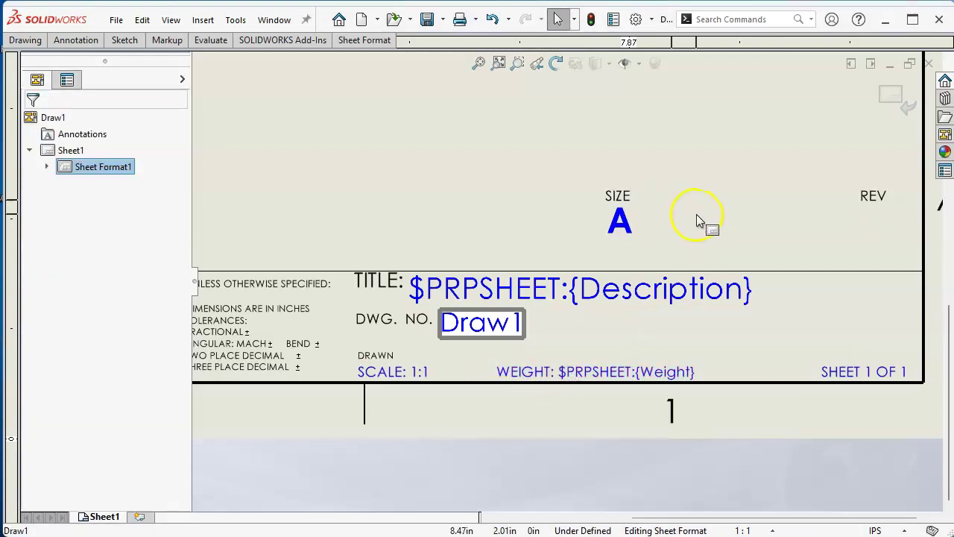
Move the REV label group into the strip's upper-right corner and the SIZE label with its letter A directly left of it.
left_click_drag(899, 171, 835, 258)
left_click_drag(887, 196, 885, 291)
left_click_drag(666, 171, 572, 248)
left_click_drag(616, 202, 841, 297)
left_click(721, 204)
Examine the layout of the notes across the title block strip and then the whole sheet.
scroll(491, 235, "up", 4)
scroll(404, 317, "down", 2)
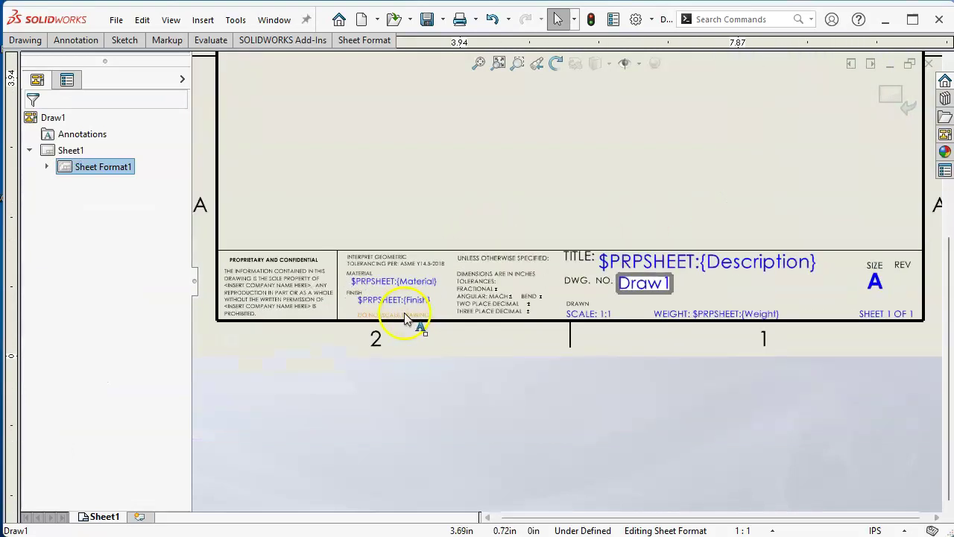
scroll(566, 253, "down", 2)
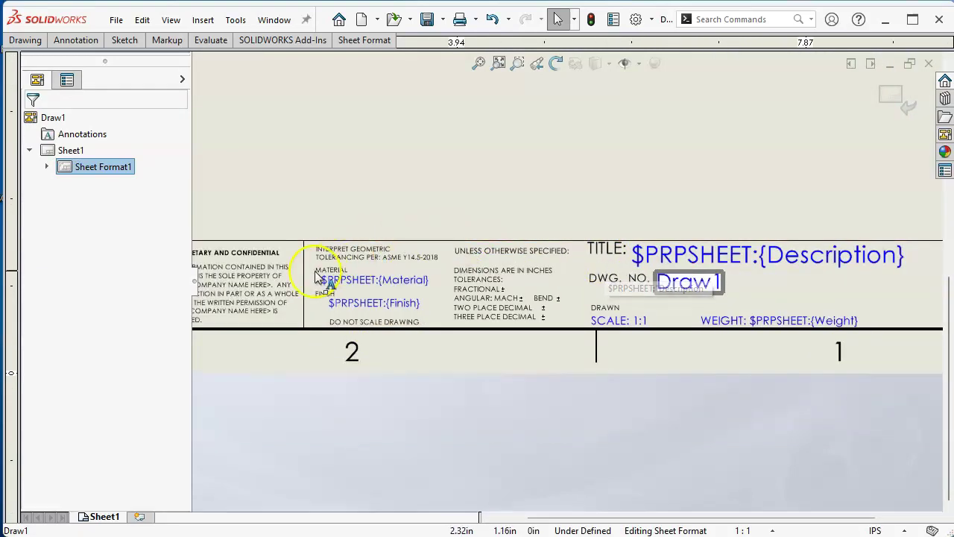
scroll(586, 231, "up", 3)
scroll(656, 165, "up", 1)
scroll(656, 168, "down", 1)
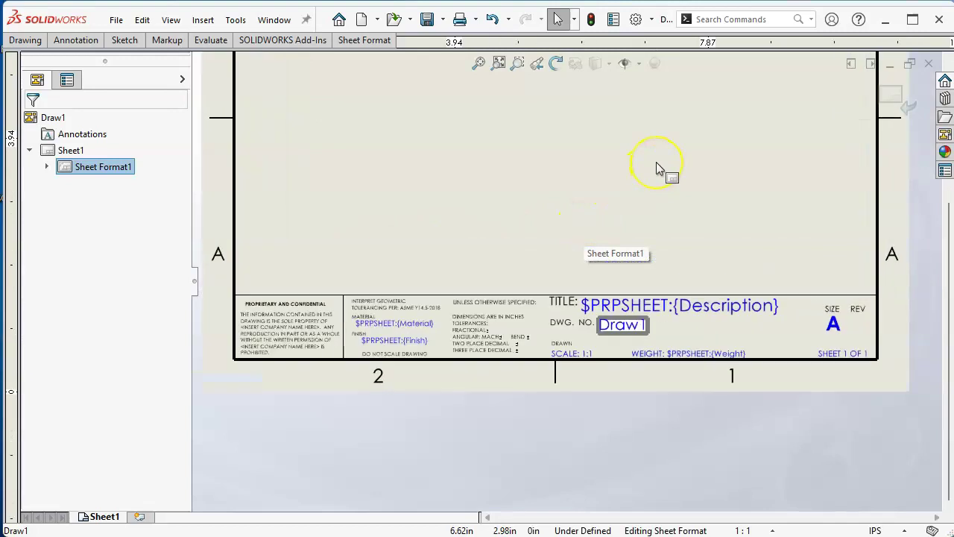
scroll(656, 165, "up", 3)
scroll(645, 134, "down", 3)
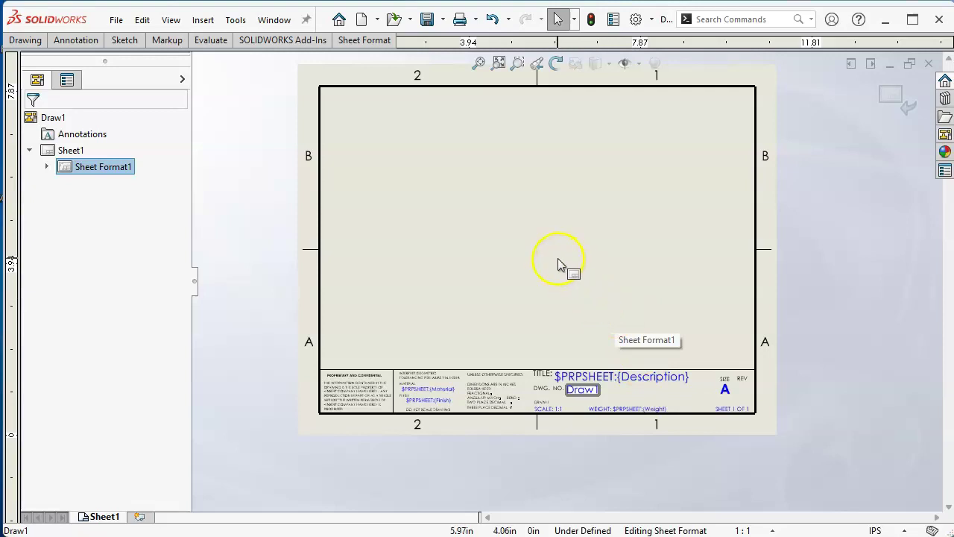
scroll(536, 239, "down", 1)
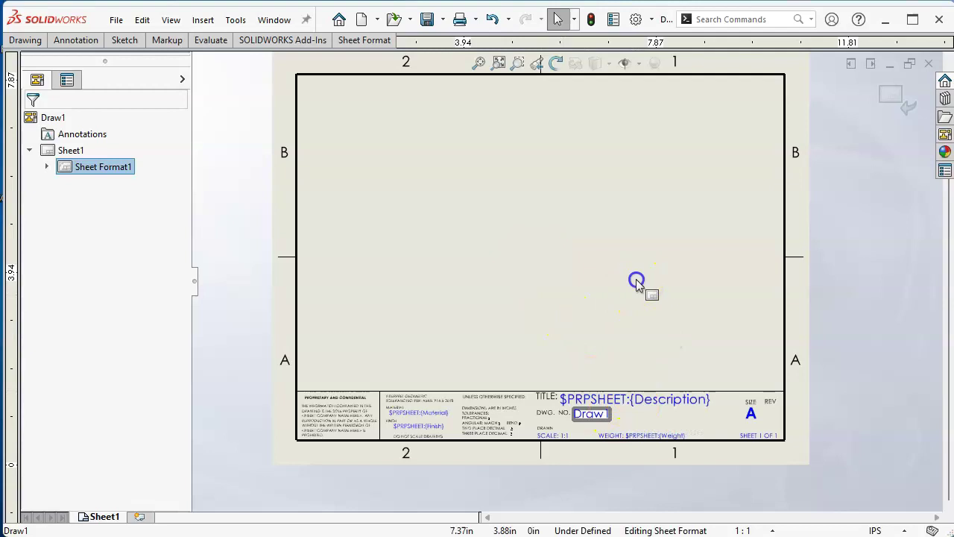
scroll(718, 398, "down", 3)
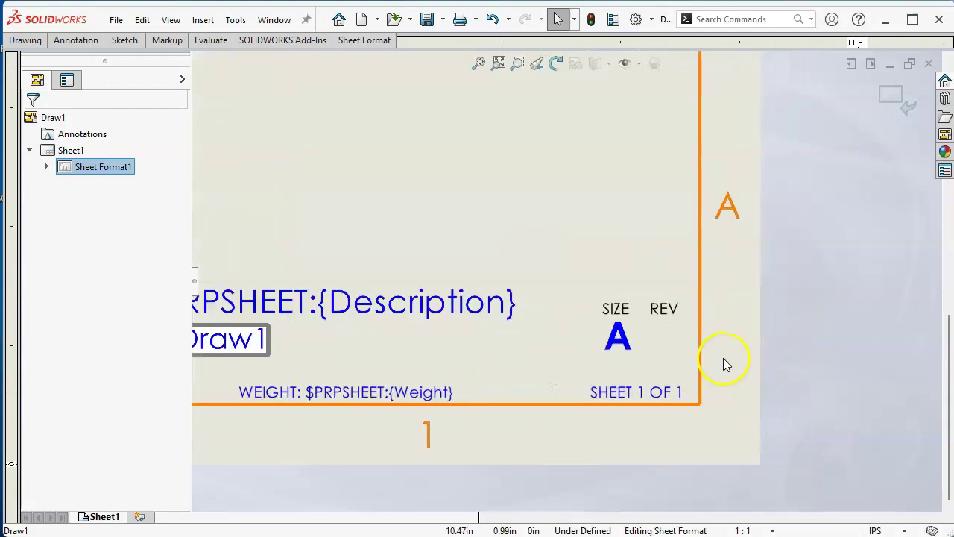
scroll(607, 239, "up", 5)
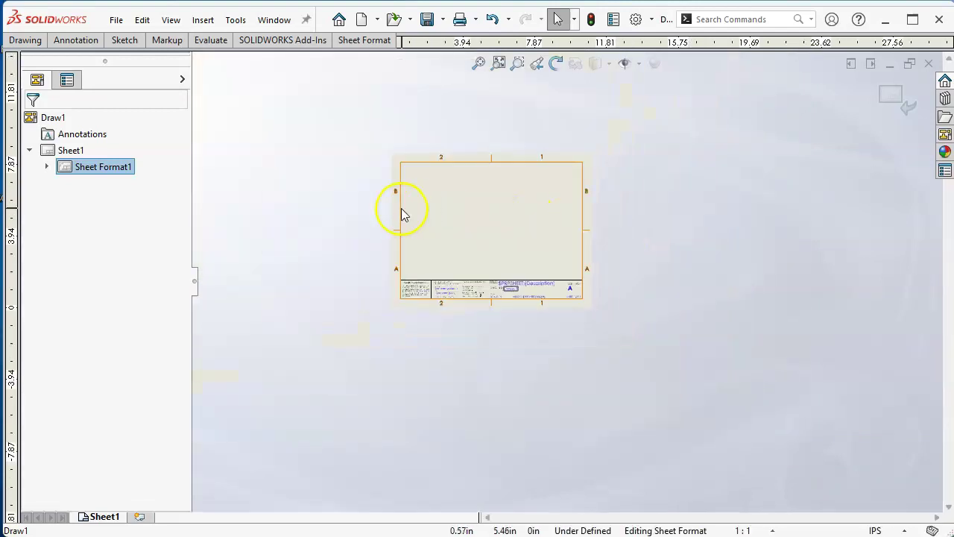
left_click(479, 63)
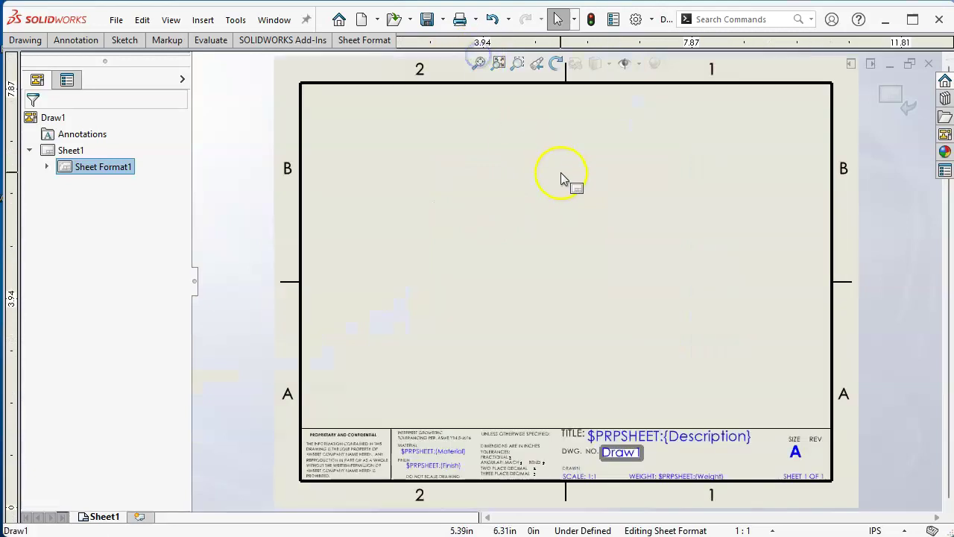
Exit sheet format editing and start saving the sheet format, choosing the 2024 Spring MPT150 folder in My Drive as the location.
left_click(902, 100)
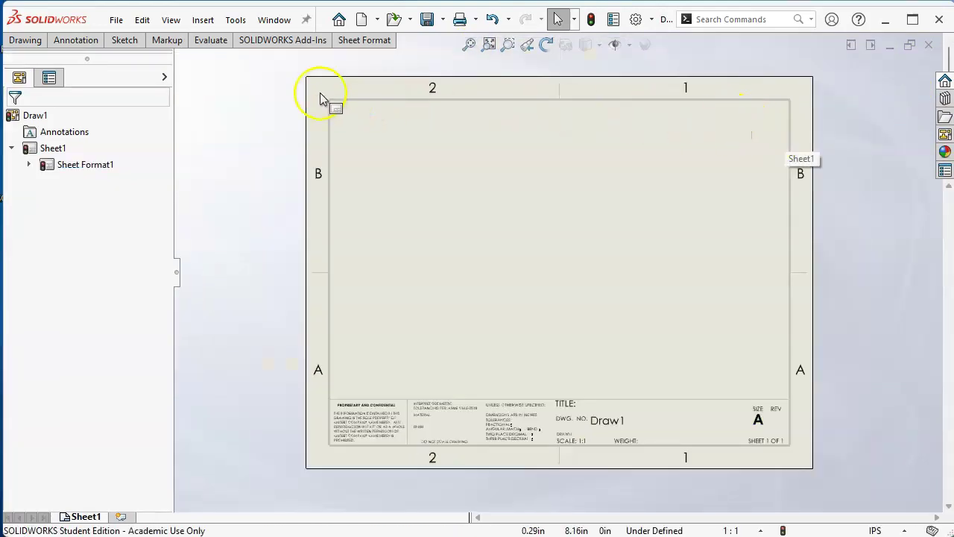
left_click(116, 20)
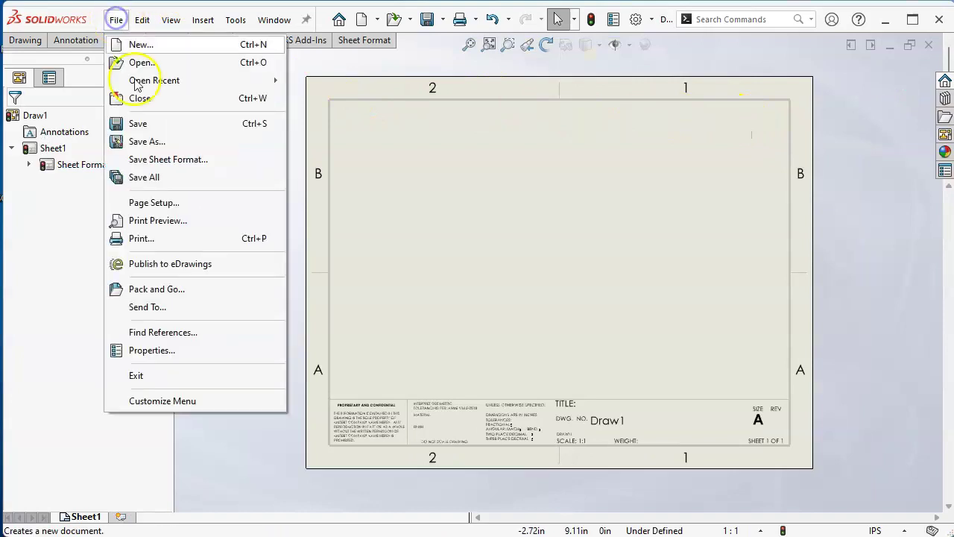
left_click(159, 157)
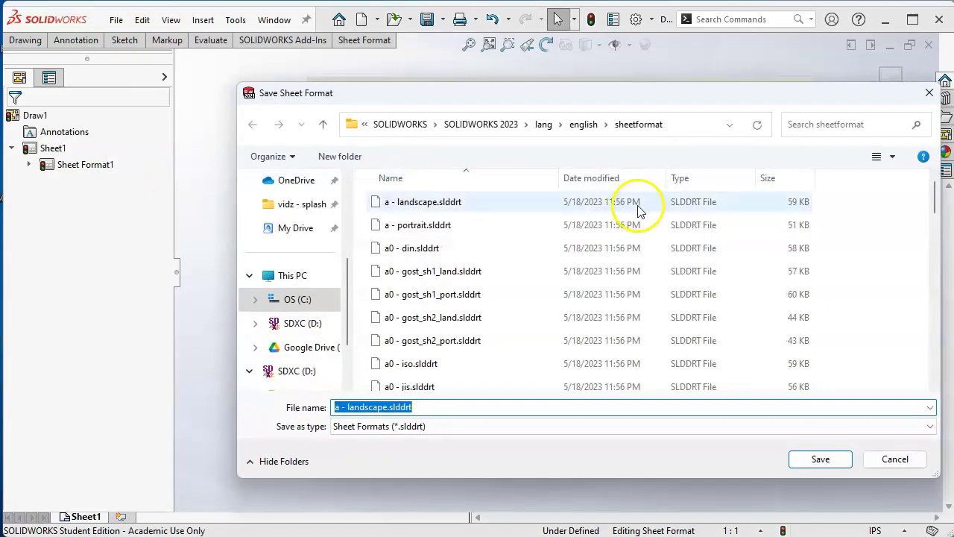
left_click(302, 230)
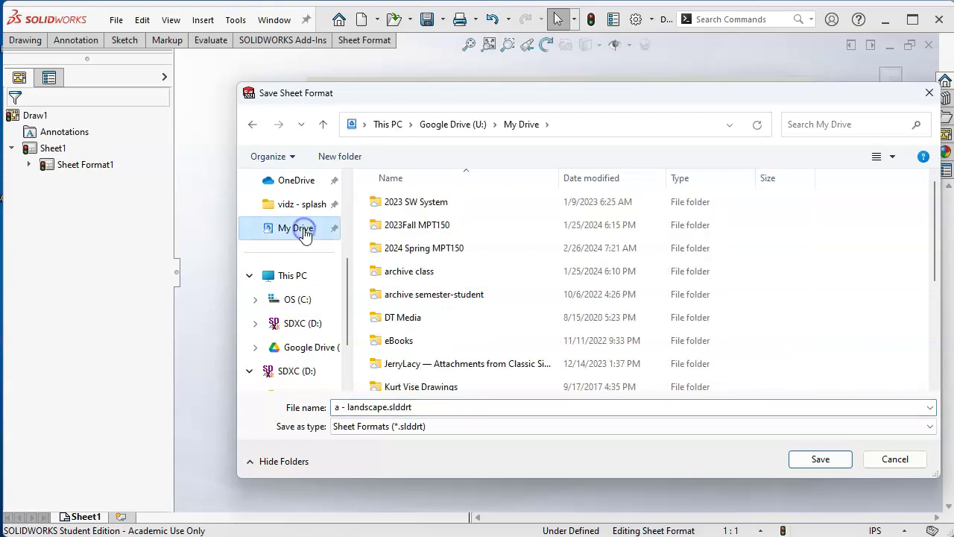
double_click(436, 249)
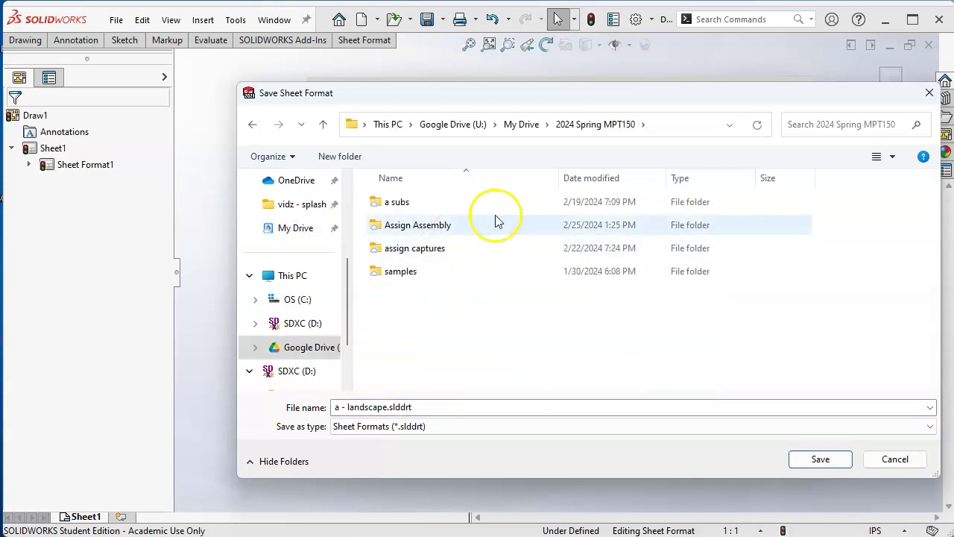
Create a new folder named SW Templates inside 2024 Spring MPT150.
left_click(342, 157)
type("SW Templates")
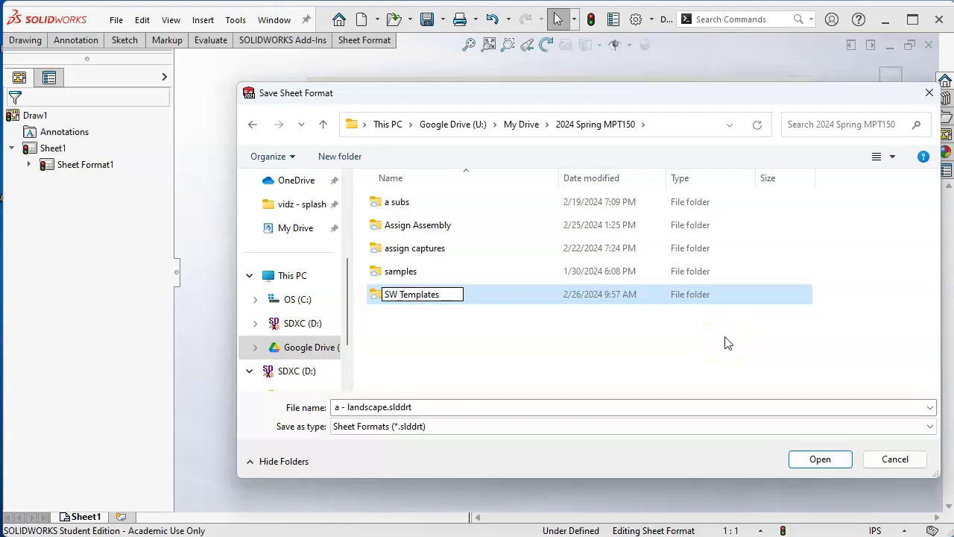
key("Return")
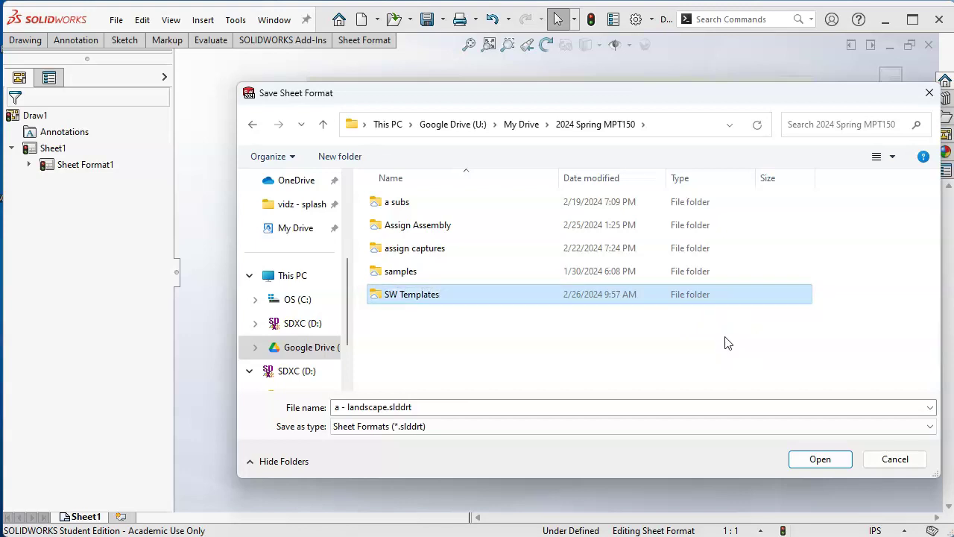
Save the sheet format as "simple a - land.slddrt" in the SW Templates folder.
left_click(335, 406)
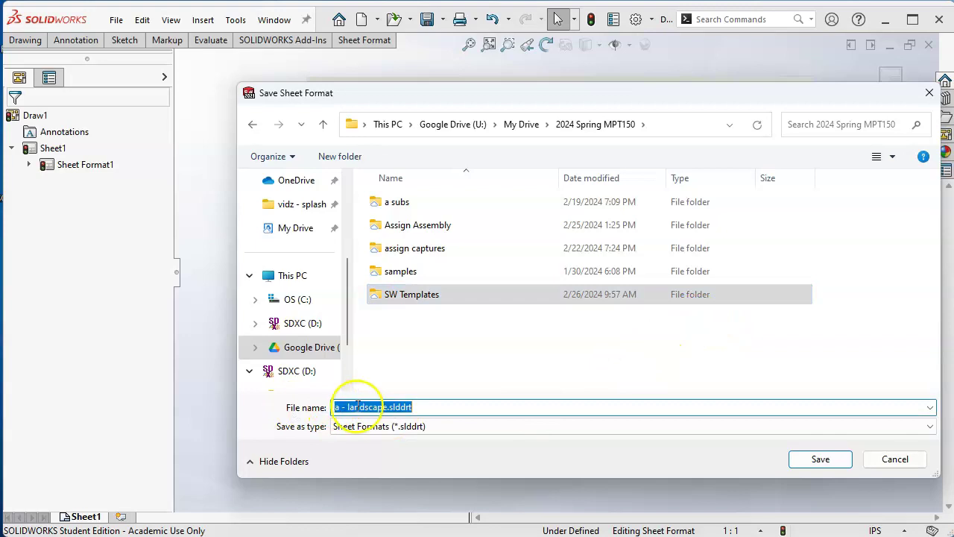
left_click(364, 406)
key("Delete")
key("Delete")
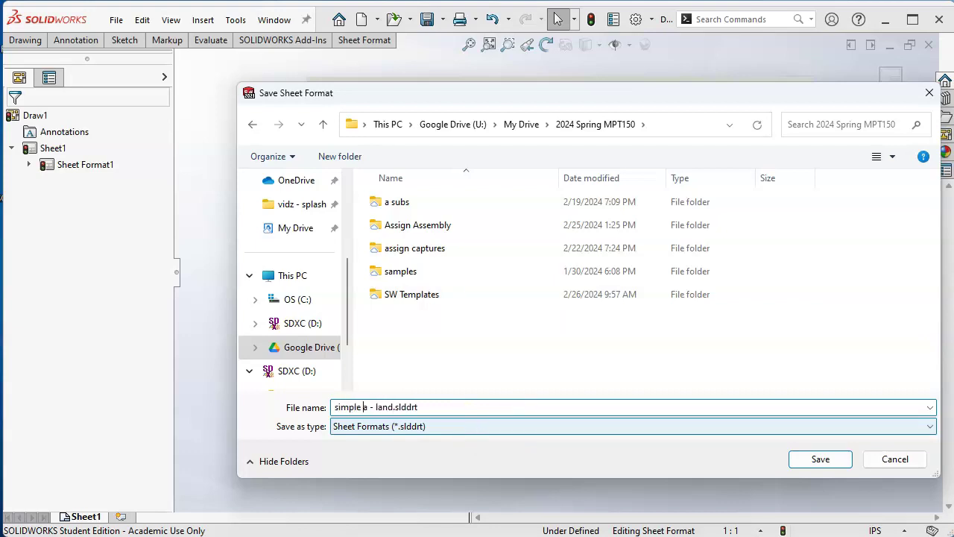
double_click(417, 293)
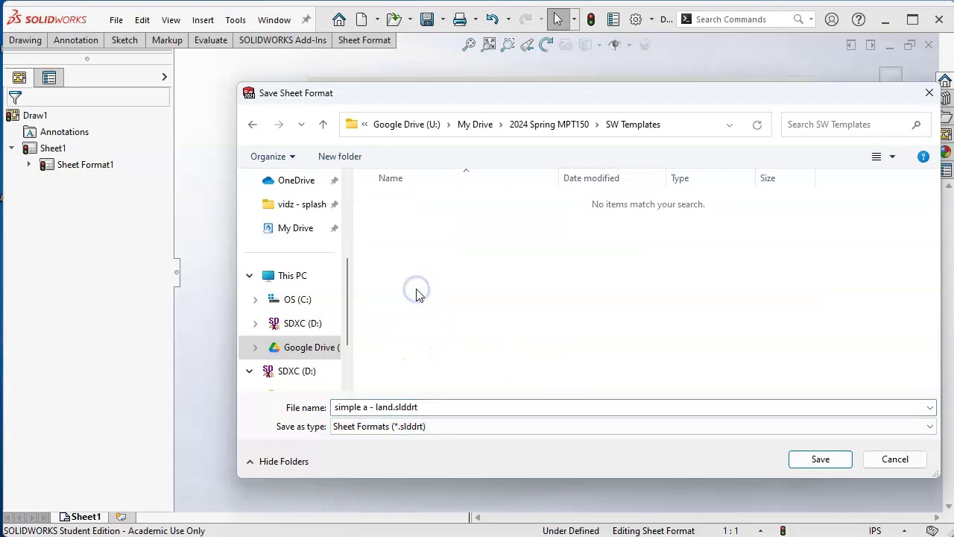
left_click(820, 456)
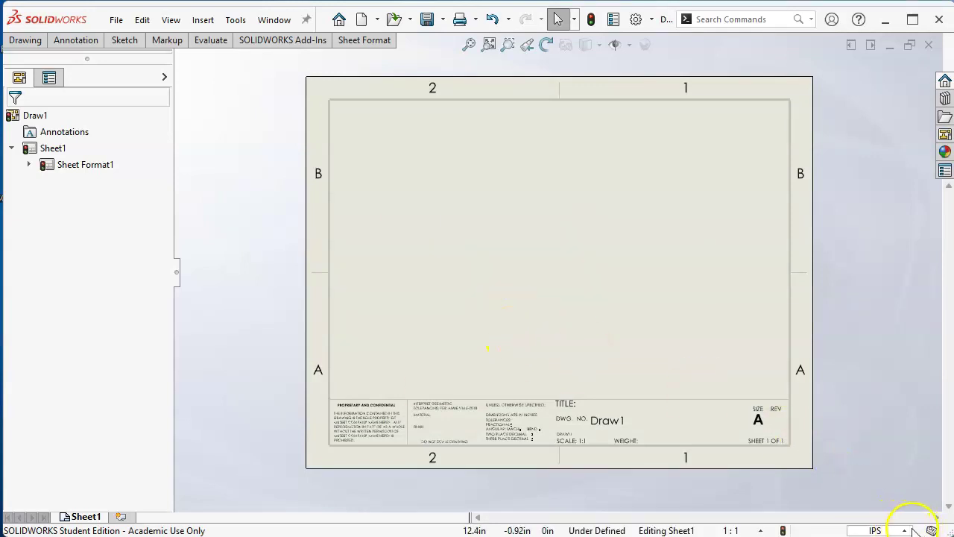
Check the overall drafting standard in the drawing's document properties.
left_click(636, 23)
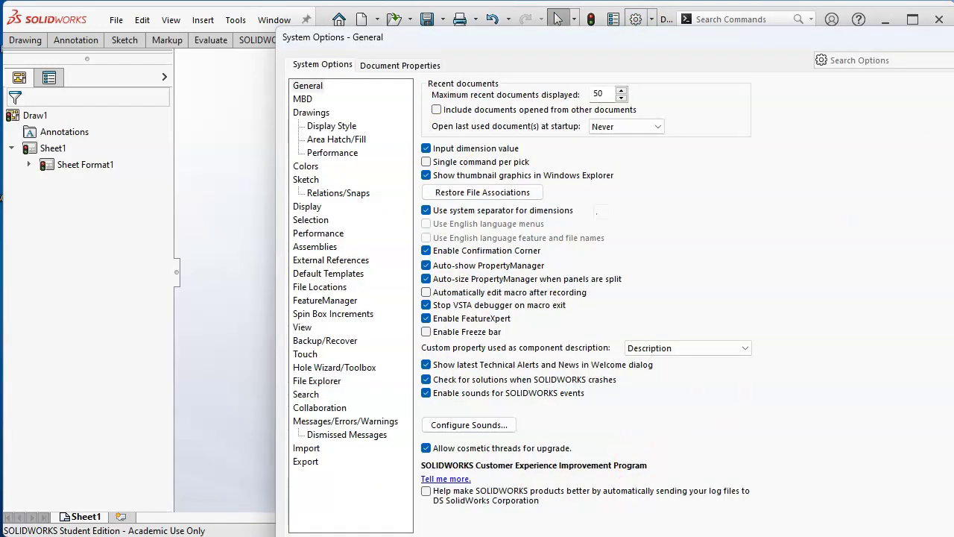
left_click(411, 65)
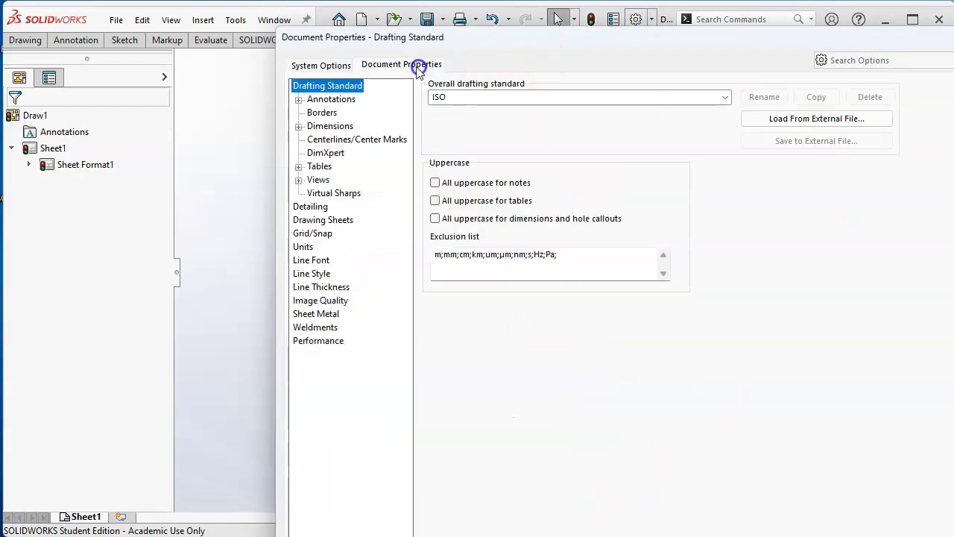
left_click(953, 37)
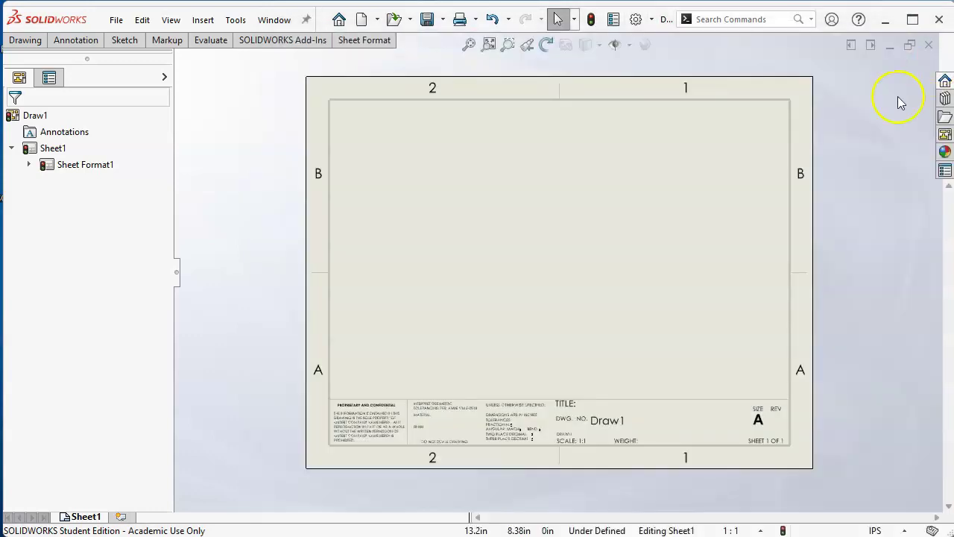
Start saving the drawing as a Drawing Templates (*.drwdot) file, choosing the SW Templates folder inside 2024 Spring MPT150 in My Drive.
left_click(105, 19)
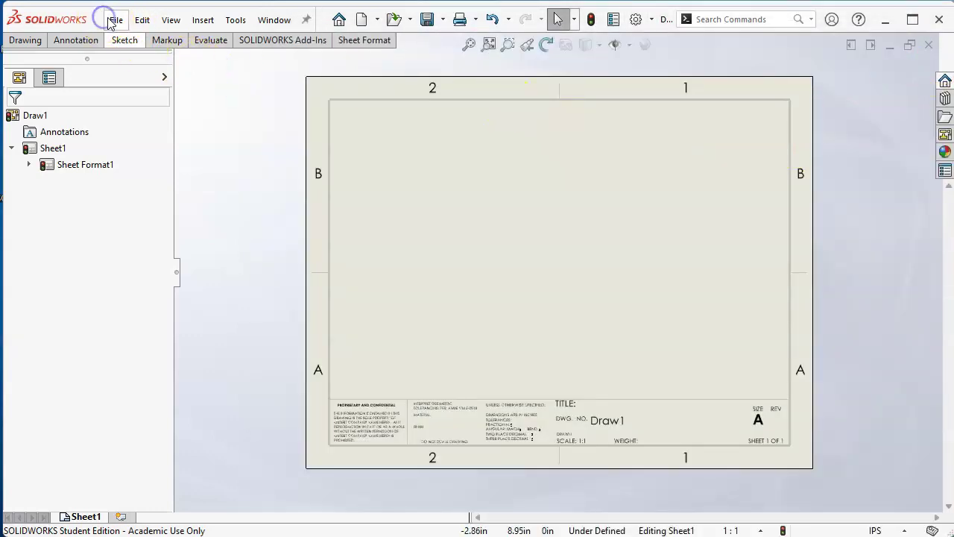
left_click(153, 138)
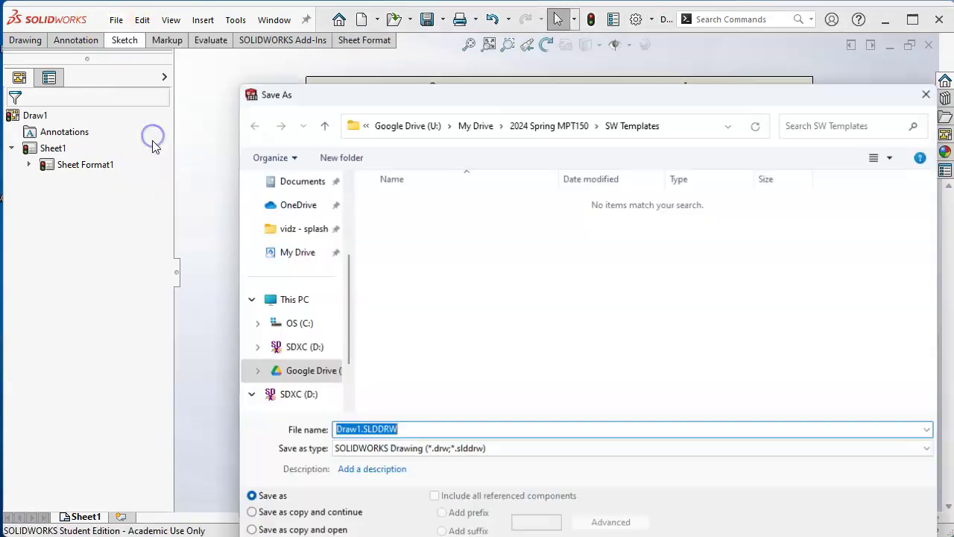
left_click(467, 450)
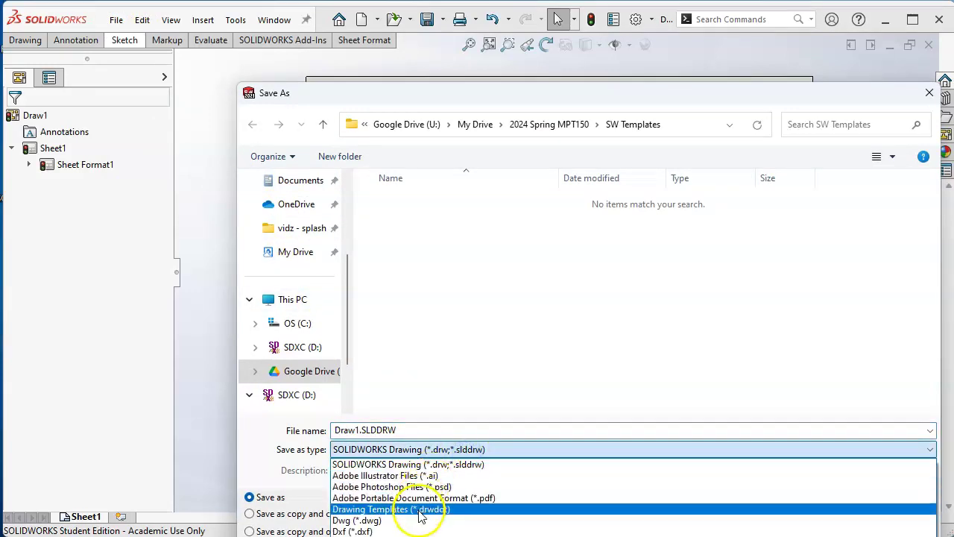
left_click(420, 510)
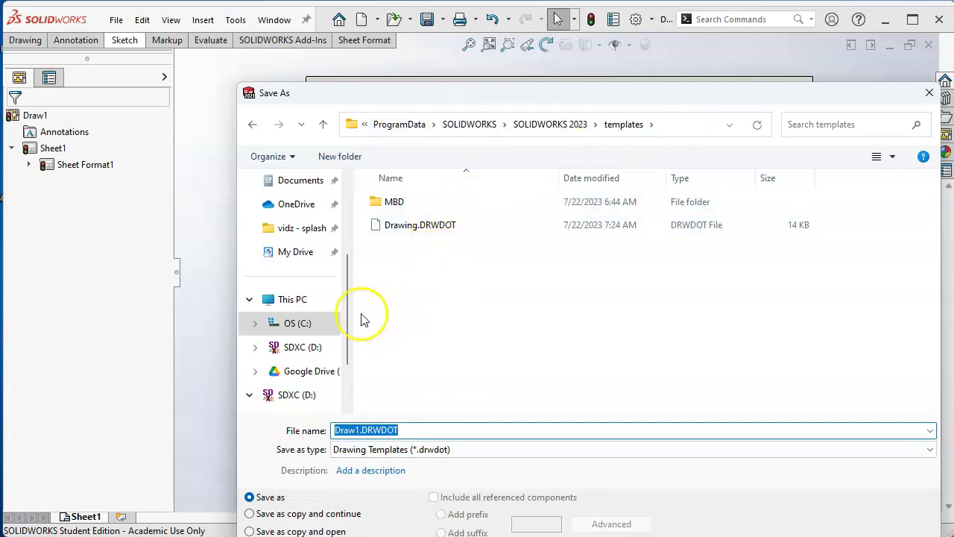
left_click_drag(353, 303, 351, 290)
left_click(301, 276)
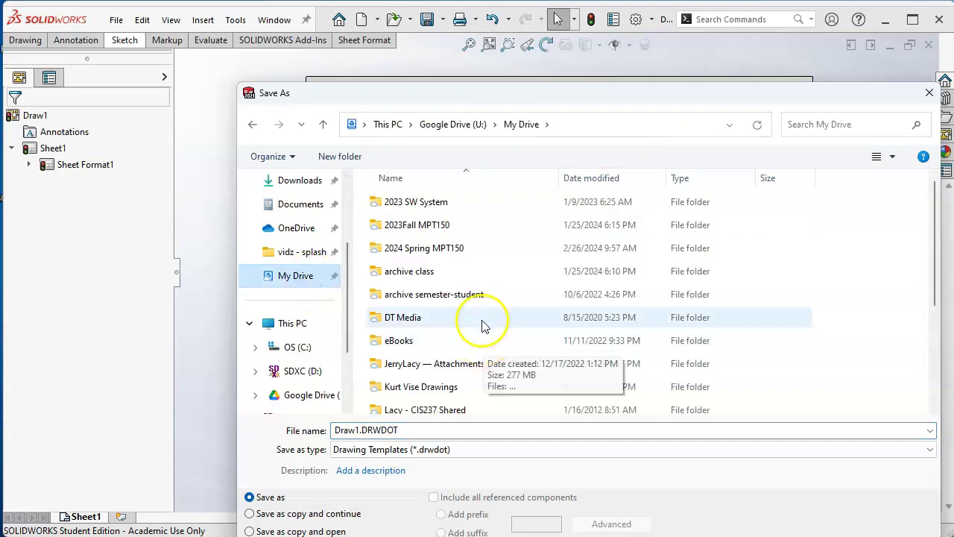
double_click(440, 248)
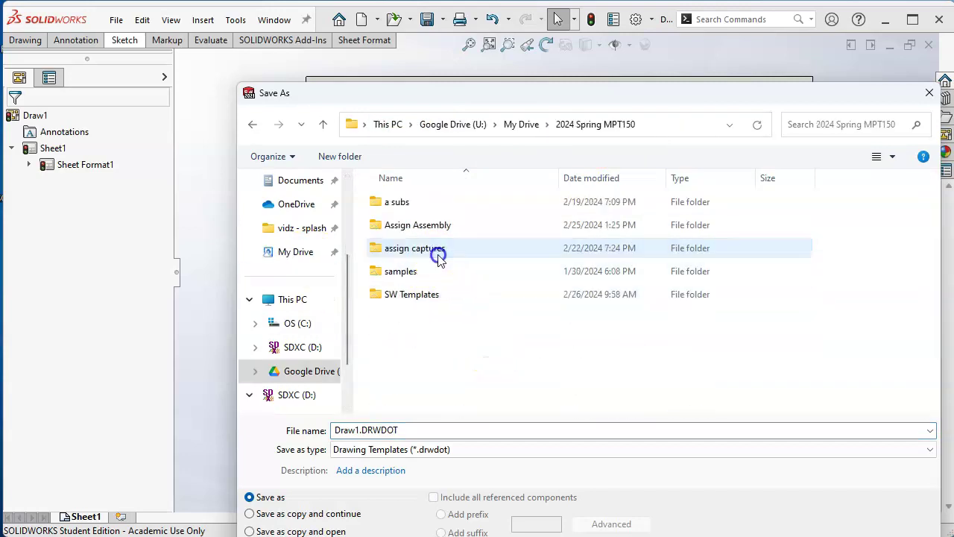
double_click(414, 292)
Save the drawing template as "simple a-land.DRWDOT" and rebuild the drawing.
left_click(344, 430)
double_click(359, 430)
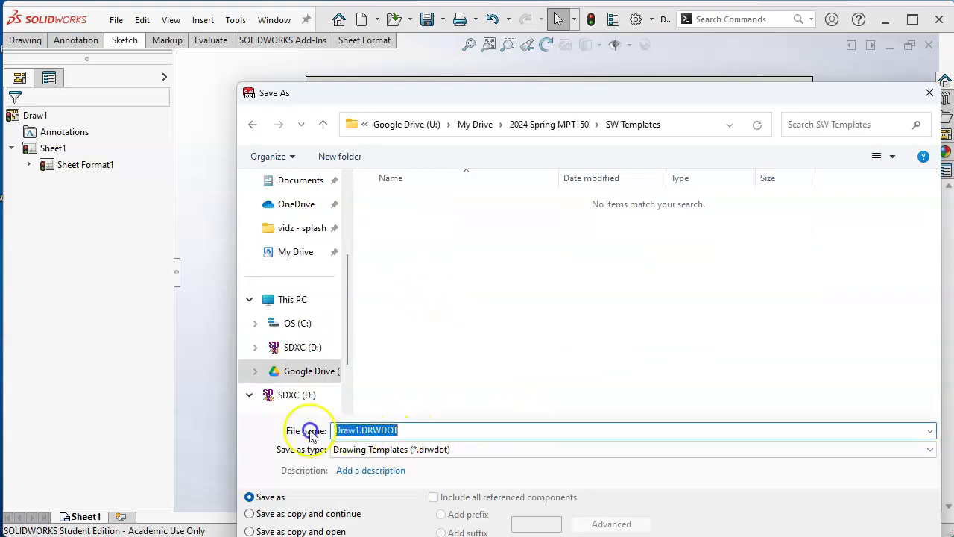
left_click(356, 432)
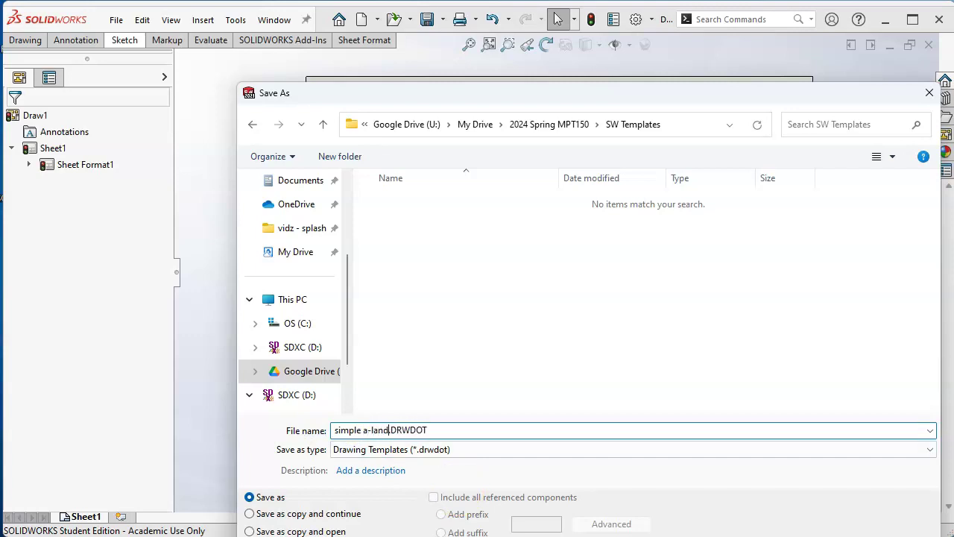
left_click_drag(633, 98, 605, 60)
left_click(792, 512)
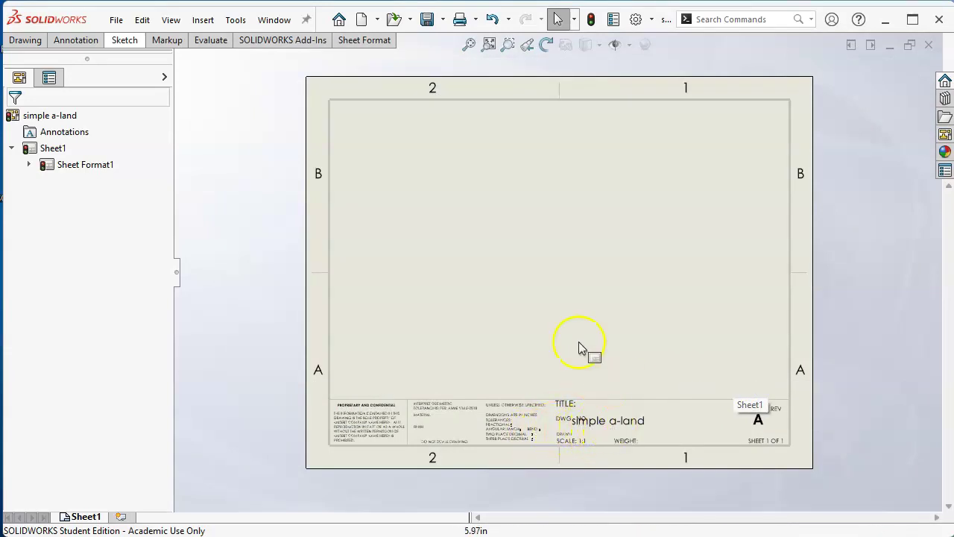
left_click(563, 306)
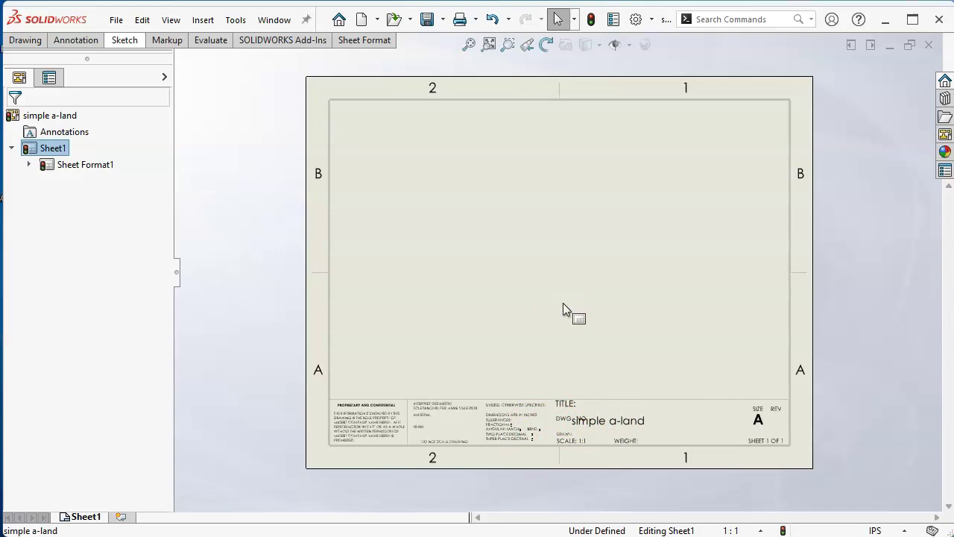
left_click(591, 19)
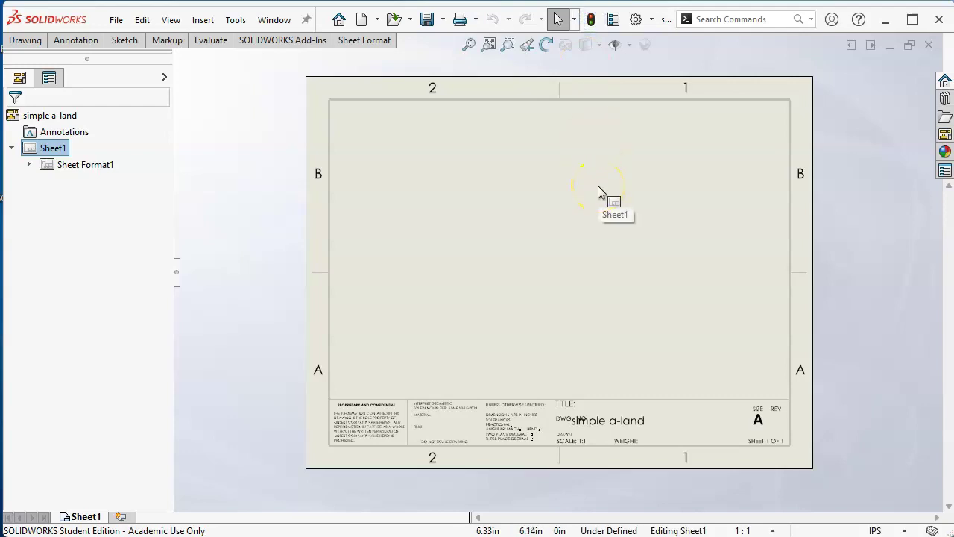
left_click(457, 228)
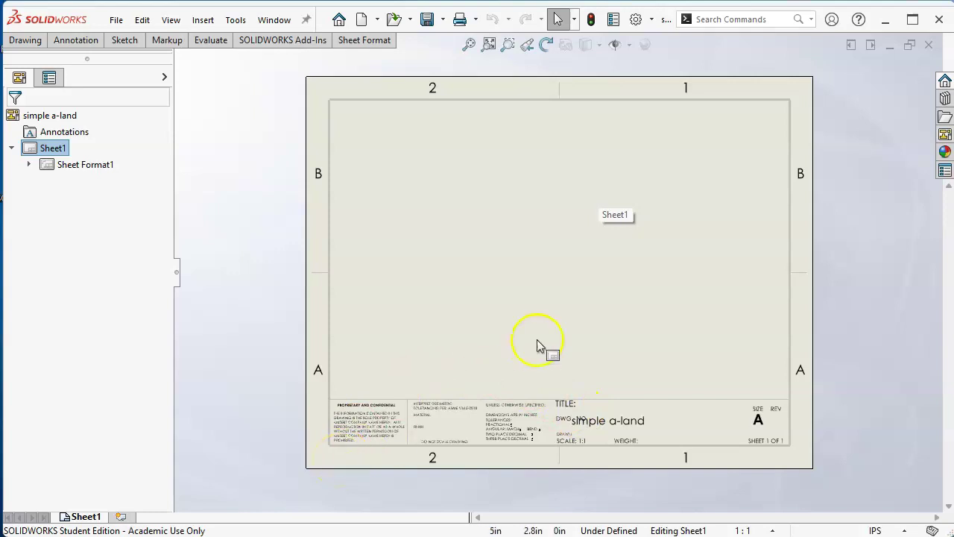
scroll(548, 266, "down", 1)
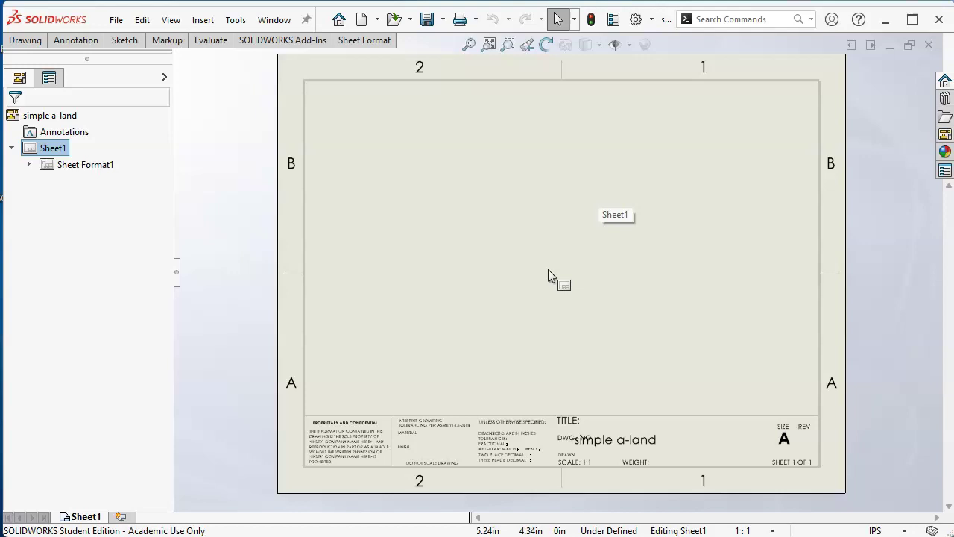
left_click(530, 270)
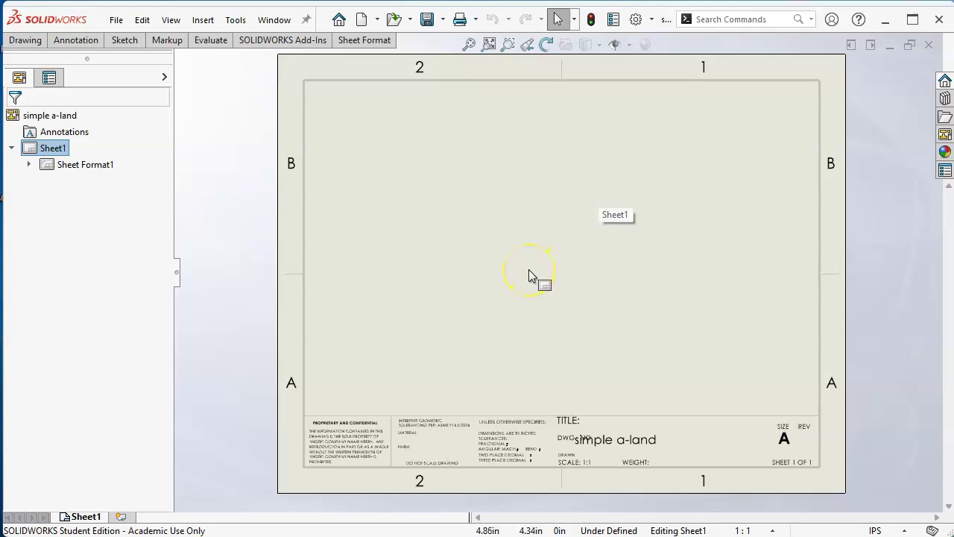